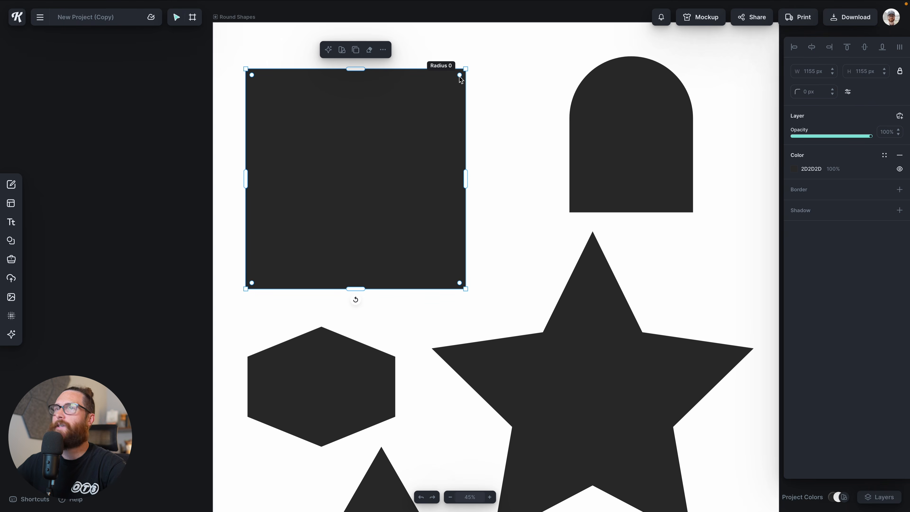
Step: Round all corners of the large square and set their radius to 150 px
left_click_drag(260, 76, 267, 94)
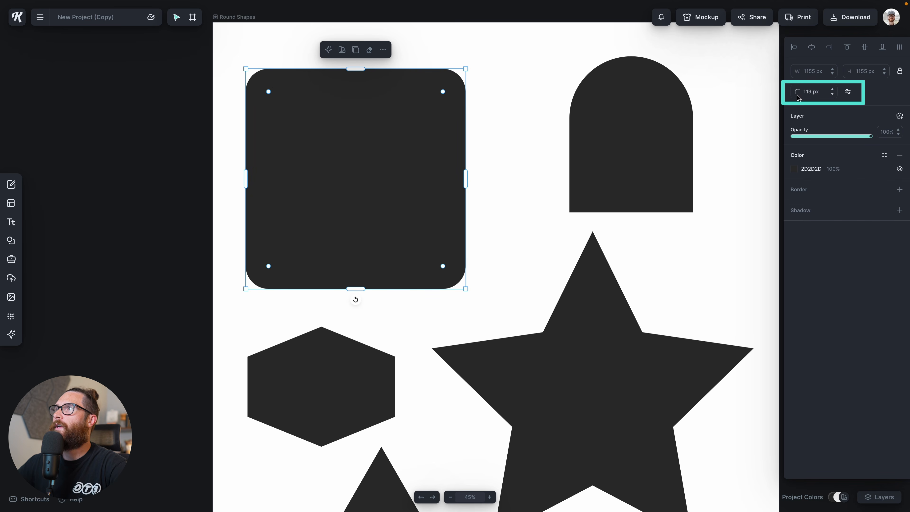
left_click(808, 92)
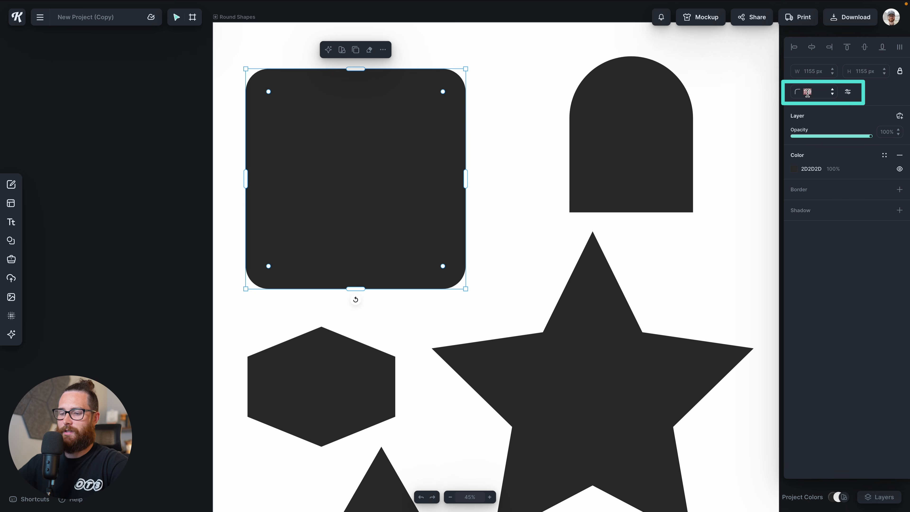
key("Return")
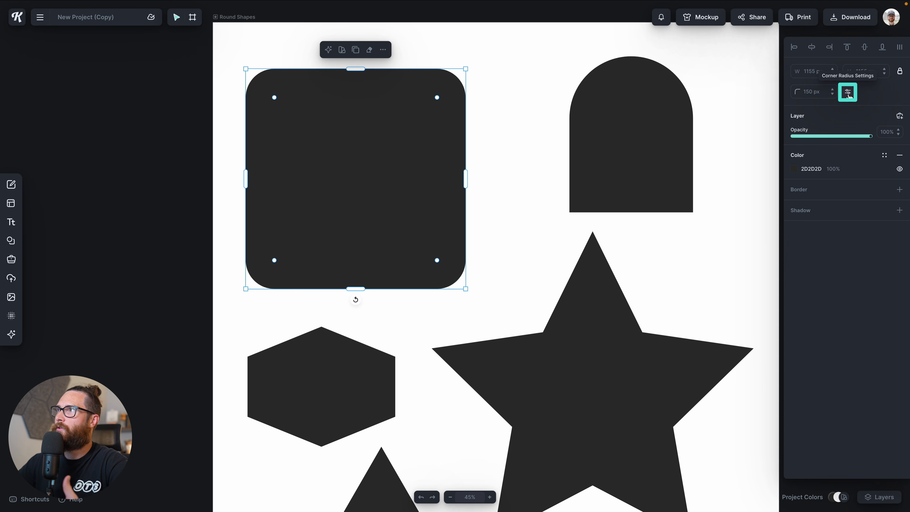
Step: Set the square's top-right and bottom-right corner radii individually to 0 px, leaving the left corners rounded
left_click(848, 92)
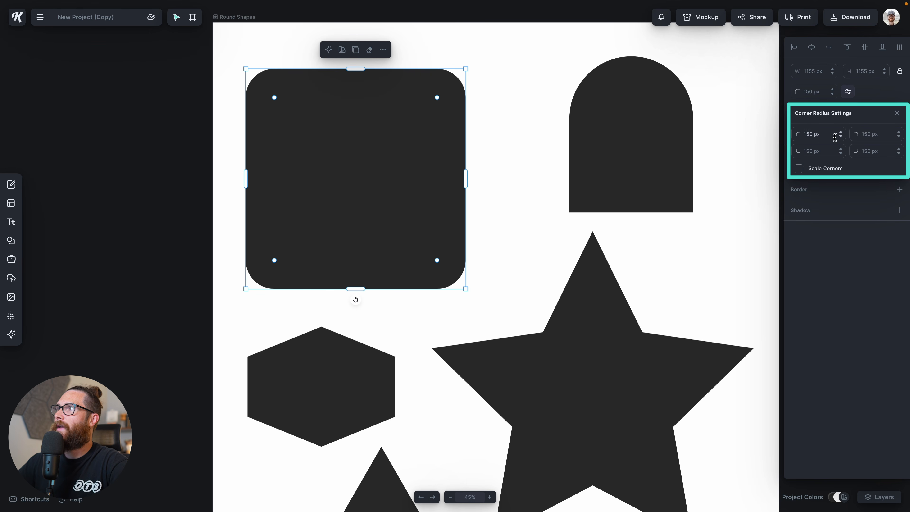
left_click(865, 138)
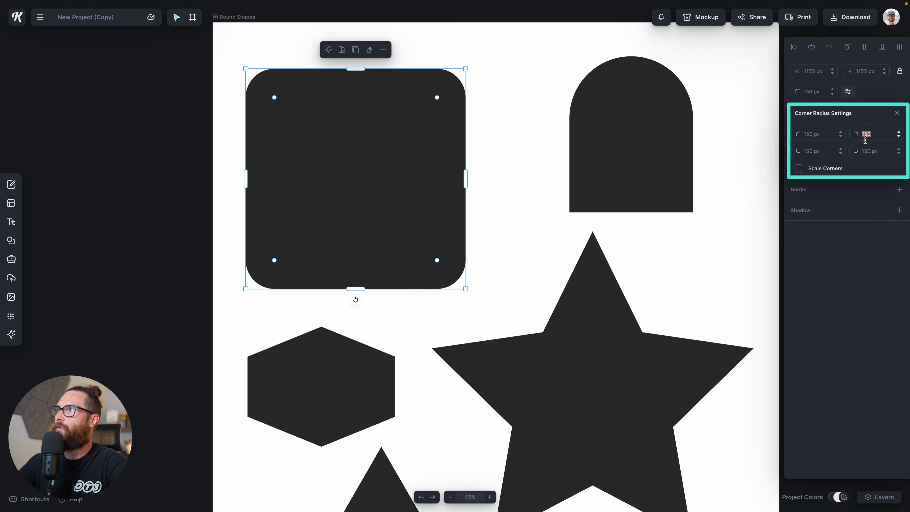
type("0")
key("Return")
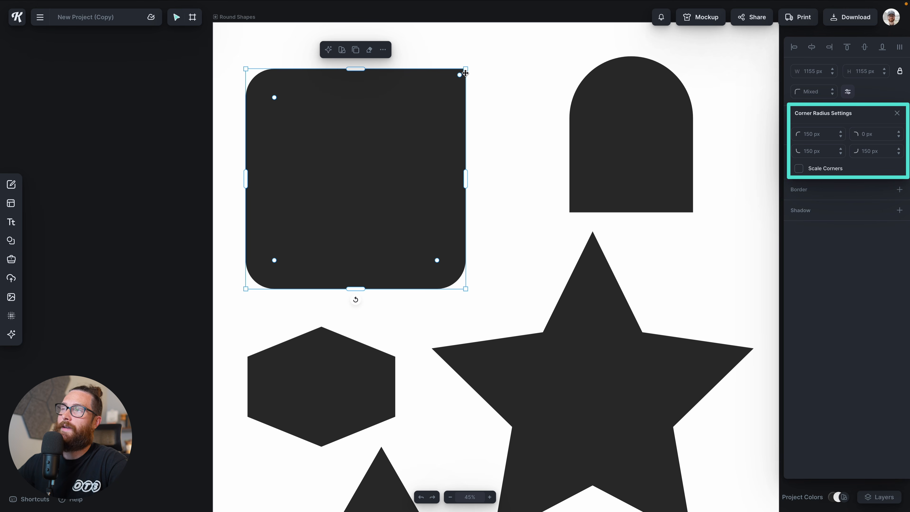
left_click(866, 150)
type("0")
key("Return")
left_click(531, 186)
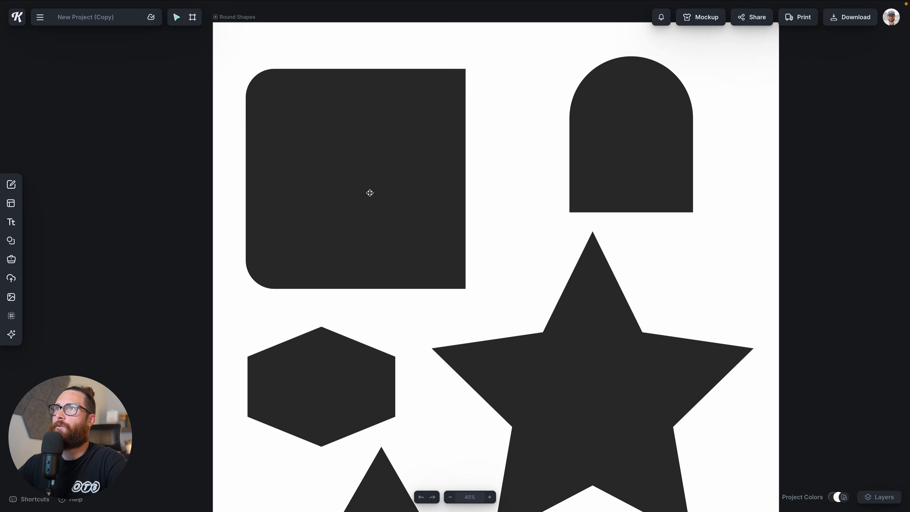
Step: Round the square's two left corners individually, with about 499 px at the upper left, and reset all its corners to 0 px
left_click(682, 117)
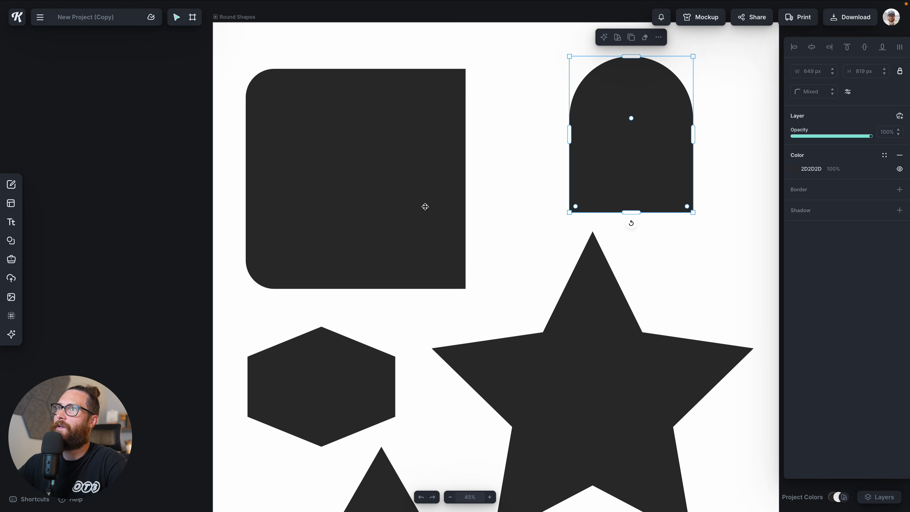
left_click(465, 100)
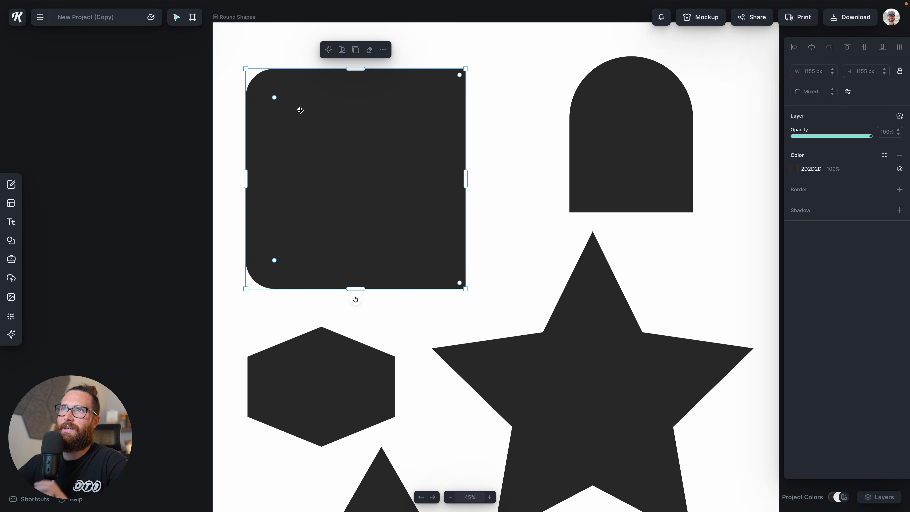
mouse_move(276, 99)
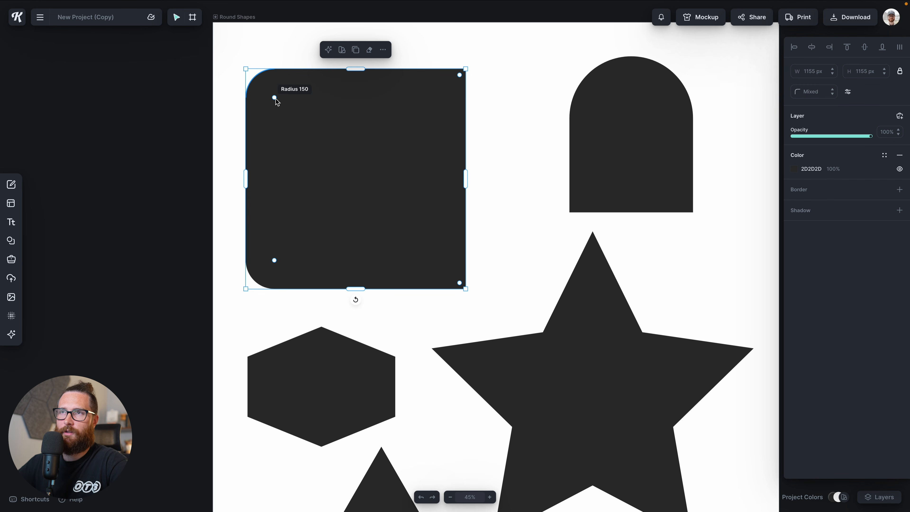
left_click_drag(275, 99, 337, 174)
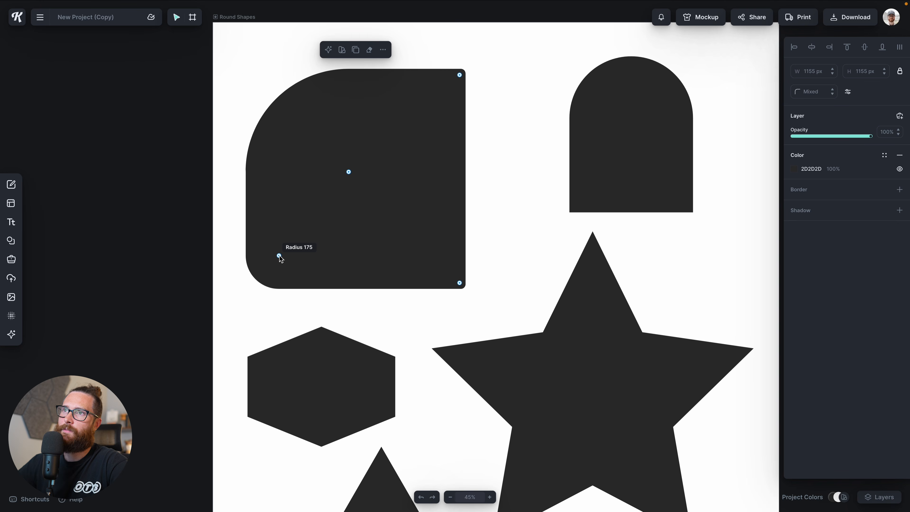
mouse_move(278, 256)
left_mouse_down()
mouse_move(302, 233)
mouse_move(273, 268)
left_mouse_up()
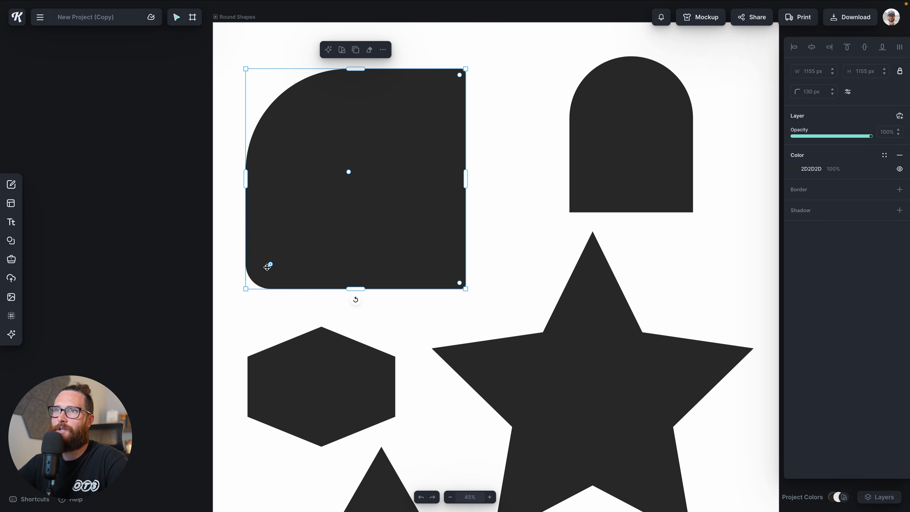
mouse_move(270, 267)
left_mouse_down()
mouse_move(282, 251)
mouse_move(265, 267)
mouse_move(276, 261)
left_mouse_up()
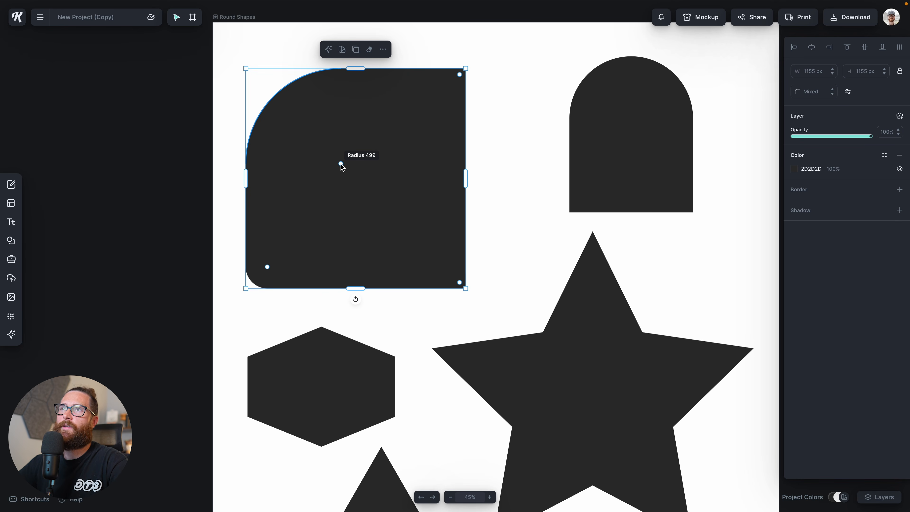
left_click_drag(340, 164, 225, 47)
left_click(514, 224)
Step: Round the two bottom corners of the arch shape equally and moderately, keeping its fully arched top
left_click(601, 163)
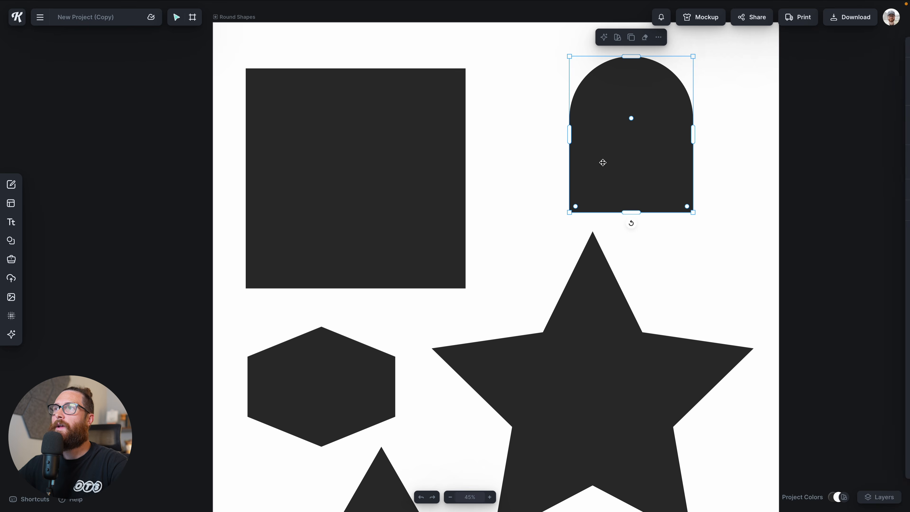
scroll(583, 188, "right", 2)
scroll(583, 186, "right", 1)
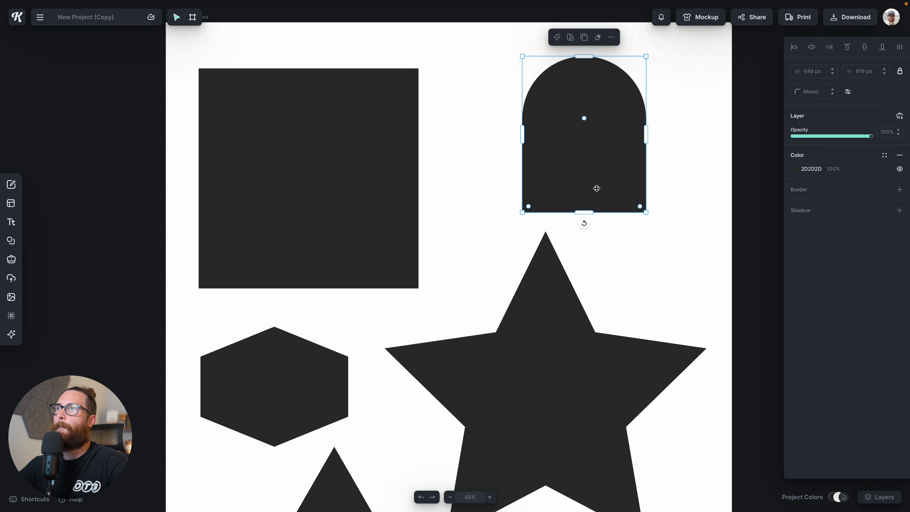
scroll(595, 187, "right", 5)
left_click_drag(483, 118, 494, 227)
scroll(495, 236, "up", 8)
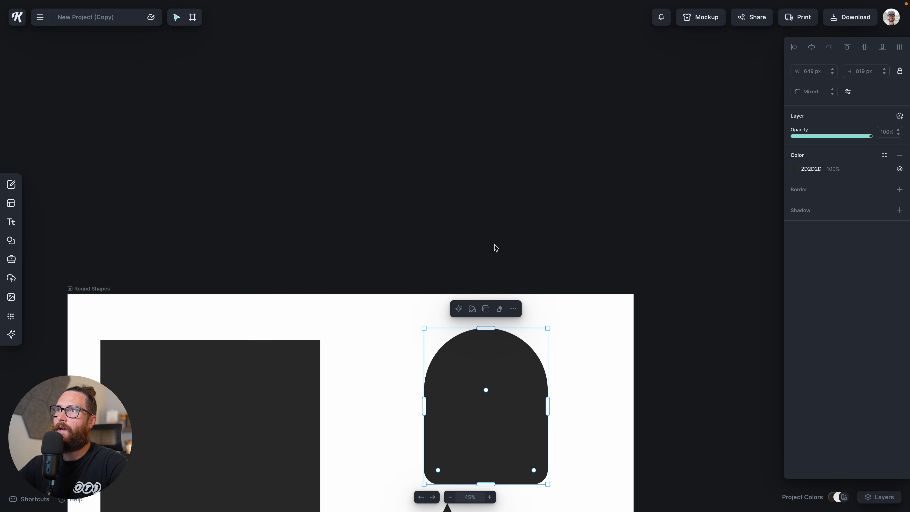
left_click_drag(486, 390, 520, 443)
scroll(499, 382, "down", 1)
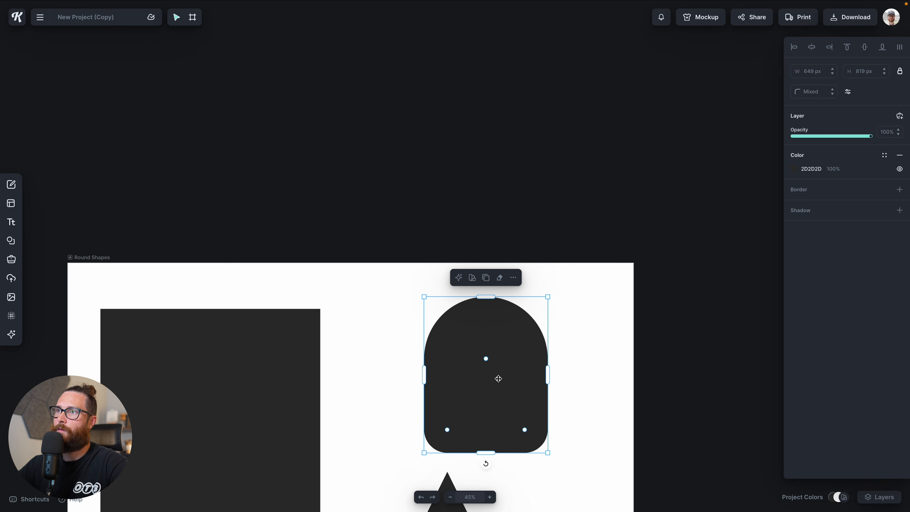
scroll(546, 379, "down", 5)
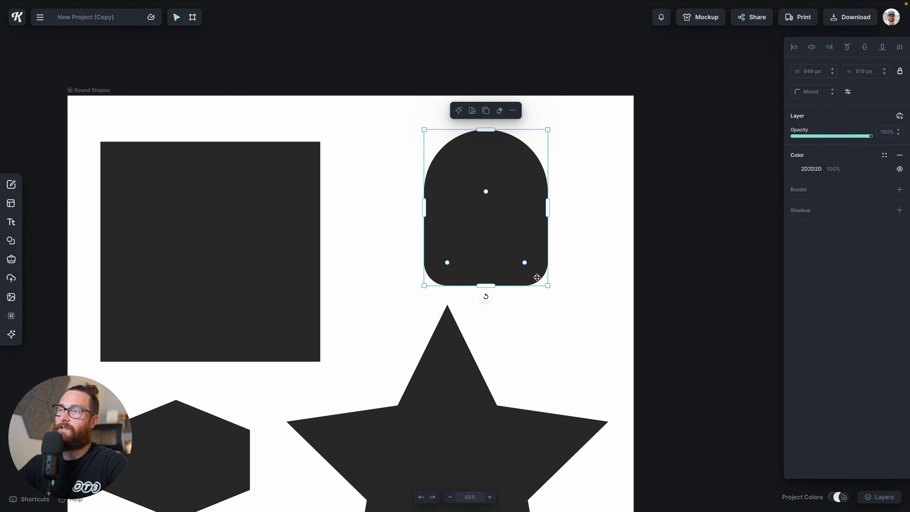
left_click_drag(448, 265, 455, 283)
Step: Round all corners of the star together to a radius of about 54 px
scroll(451, 305, "down", 5)
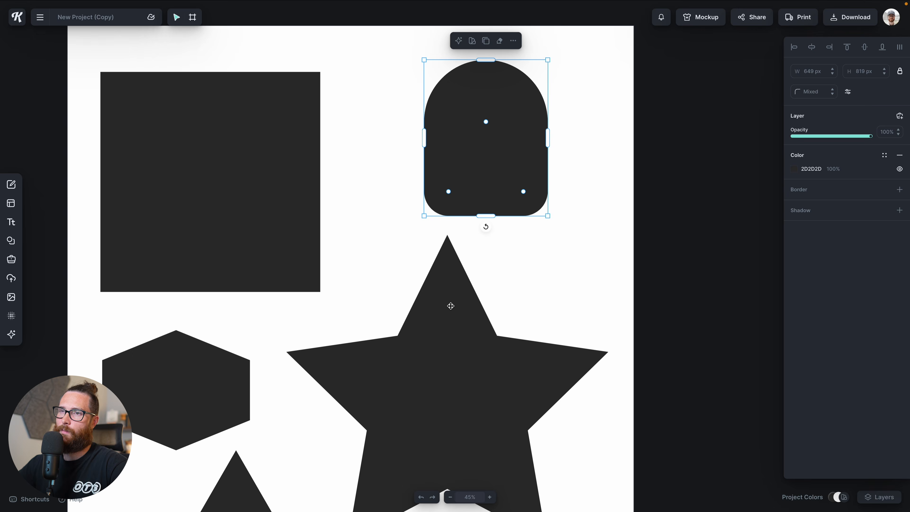
left_click(451, 309)
scroll(451, 308, "down", 1)
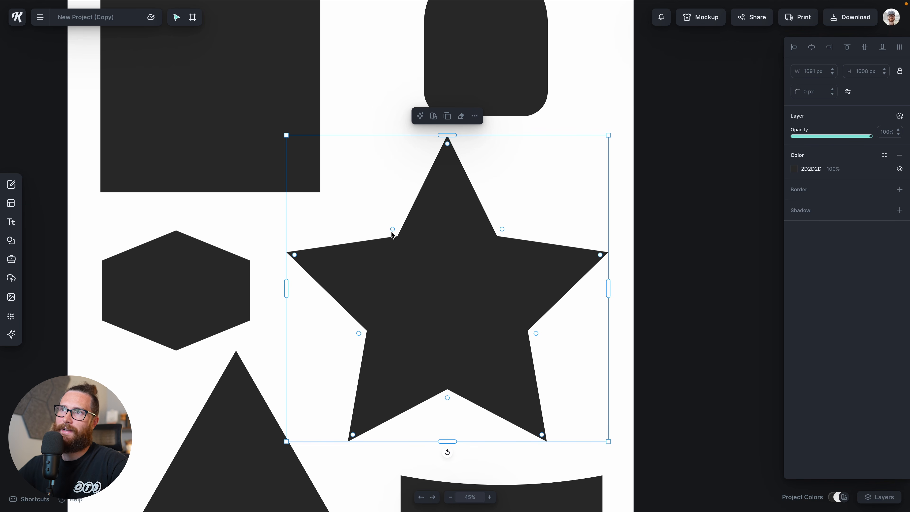
left_click_drag(451, 145, 447, 159)
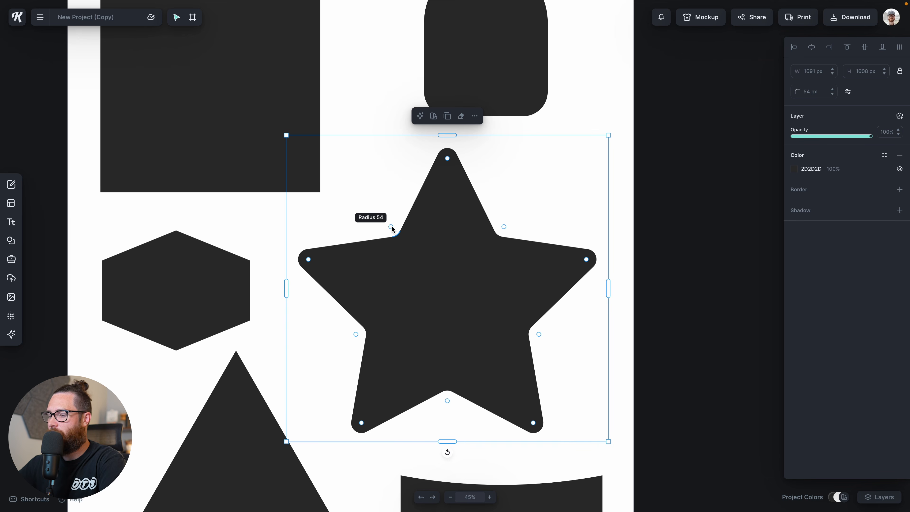
Step: Increase the rounding of only the star's top point slightly
key("super+equal")
key("super+equal")
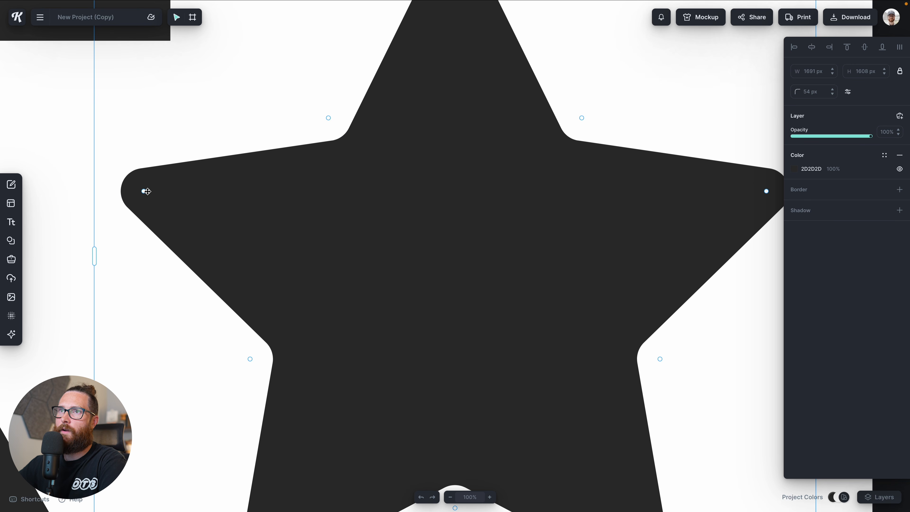
key("super+minus")
key("super+minus")
key("super+equal")
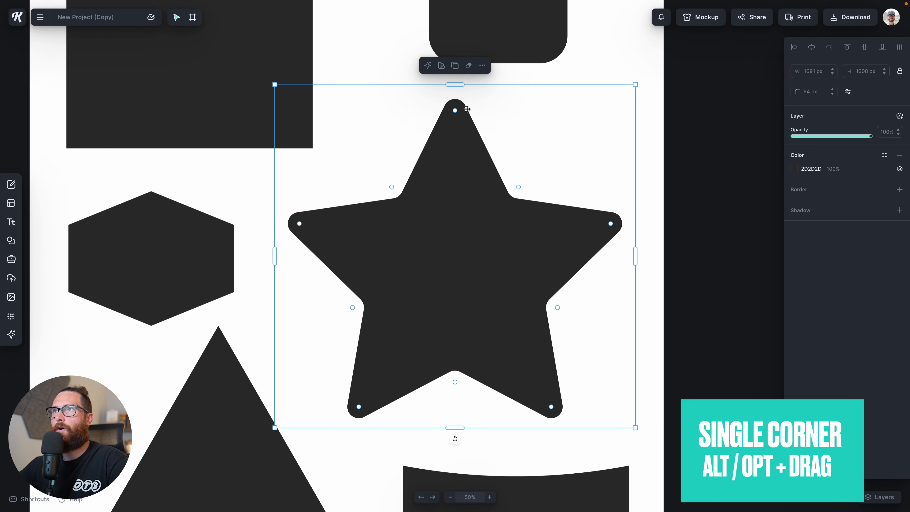
mouse_move(456, 114)
left_mouse_down()
mouse_move(455, 195)
mouse_move(455, 107)
mouse_move(466, 168)
mouse_move(455, 100)
mouse_move(462, 117)
left_mouse_up()
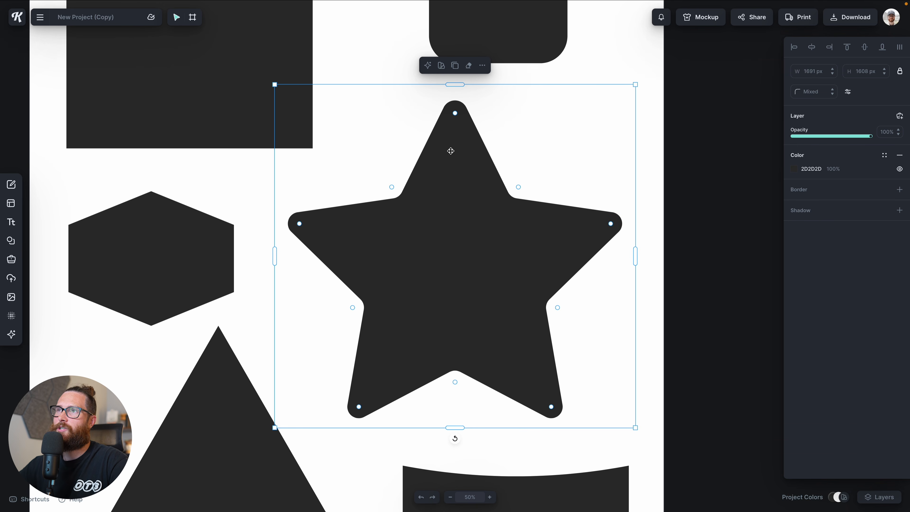
Step: Reduce the star's five inner corners individually to sharp corners, keeping the outer points rounded
left_click_drag(391, 188, 476, 217)
left_click_drag(518, 186, 513, 253)
mouse_move(557, 307)
left_mouse_down()
mouse_move(550, 298)
mouse_move(553, 305)
left_mouse_up()
left_click_drag(454, 381, 449, 344)
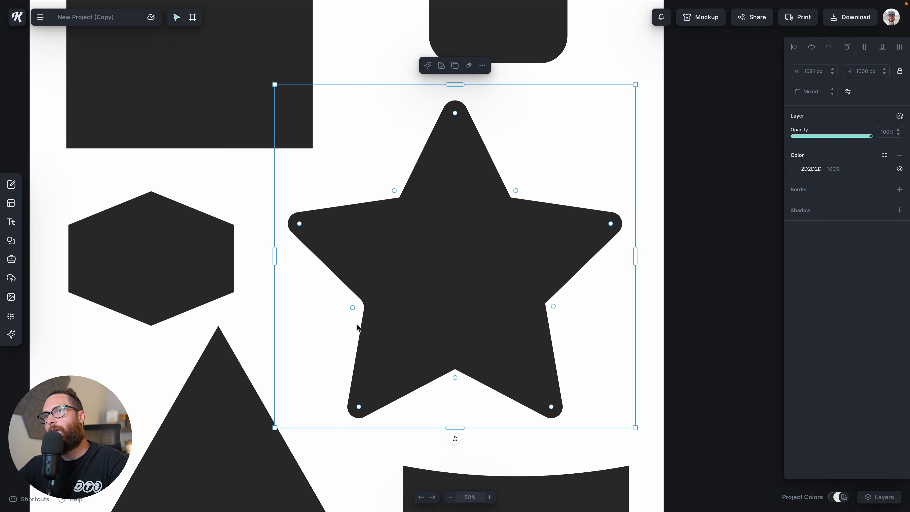
left_click_drag(351, 306, 378, 305)
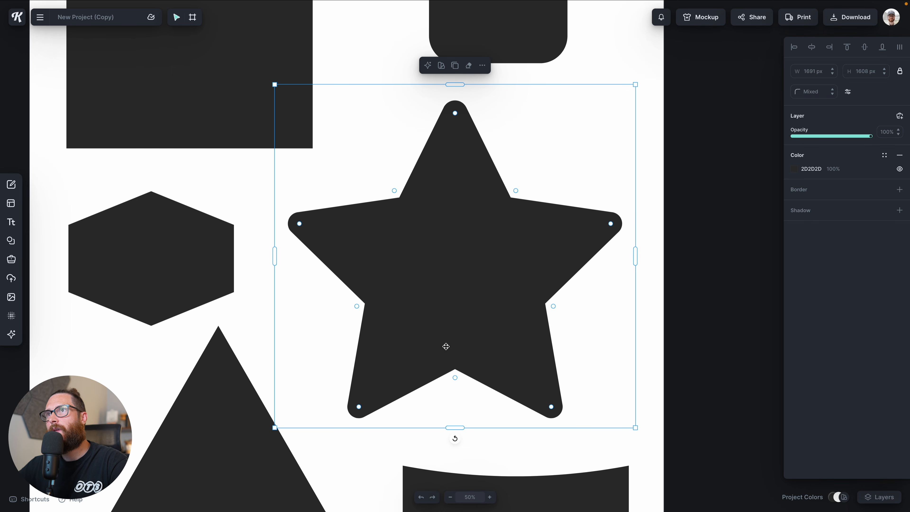
Step: Round all the star's corners together to about 242 px, and reset them to sharp corners
left_click_drag(299, 224, 417, 268)
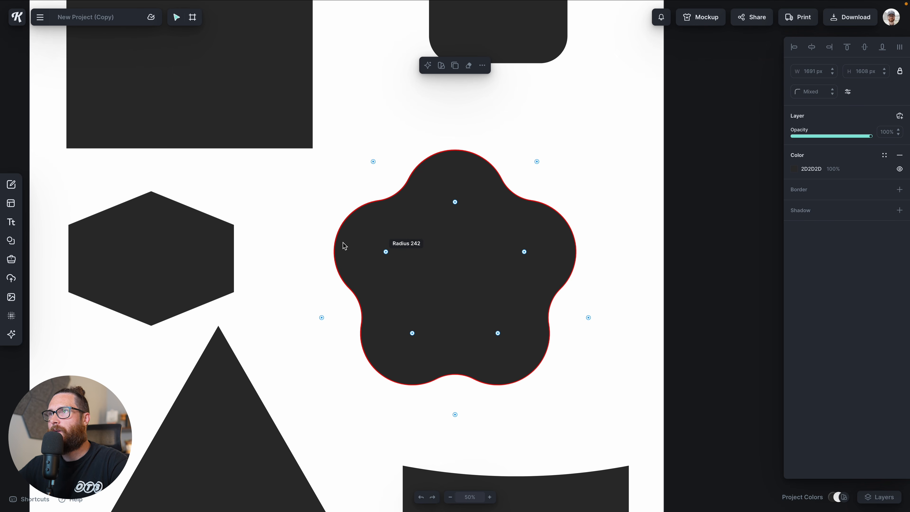
left_click_drag(342, 245, 211, 195)
left_click(211, 195)
Step: Try rounding all corners of the triangle to about 192 px, and reset them to 0 px
scroll(265, 308, "down", 5)
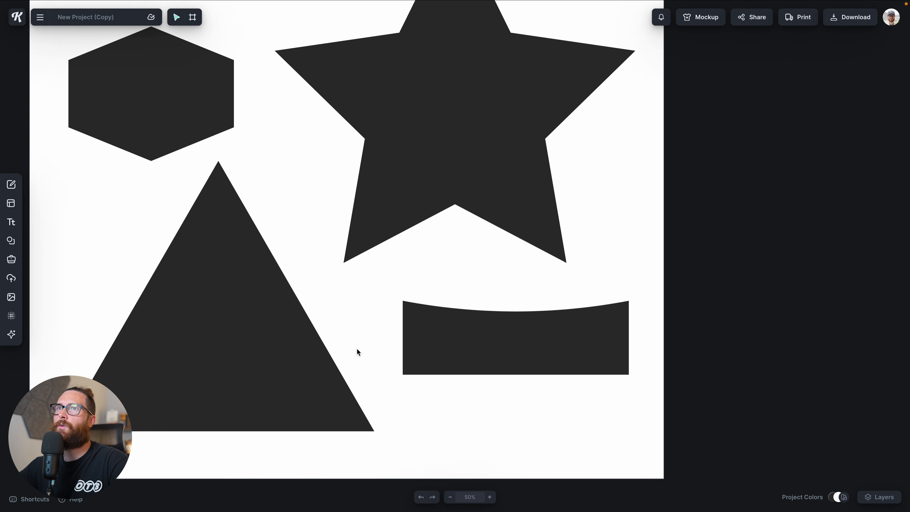
left_click(226, 304)
scroll(233, 290, "up", 1)
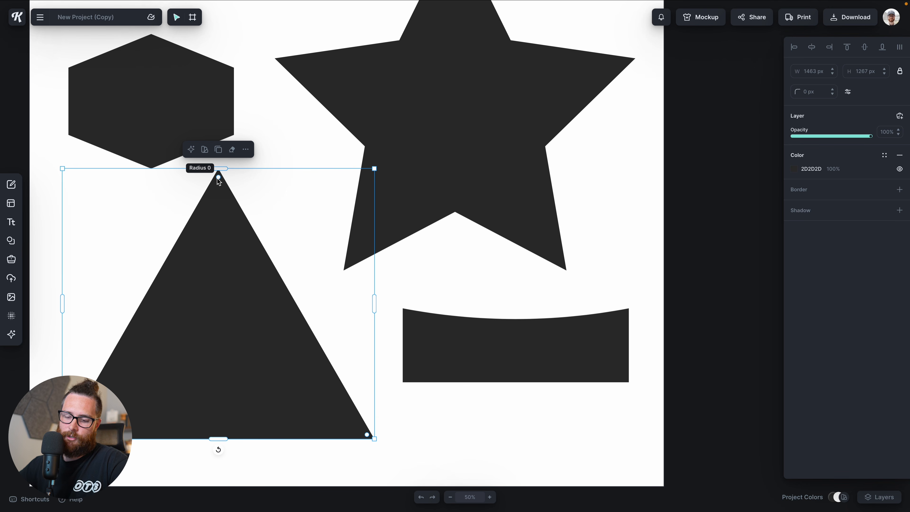
mouse_move(218, 177)
left_mouse_down()
mouse_move(225, 209)
mouse_move(225, 158)
mouse_move(219, 175)
left_mouse_up()
left_click_drag(218, 250, 218, 174)
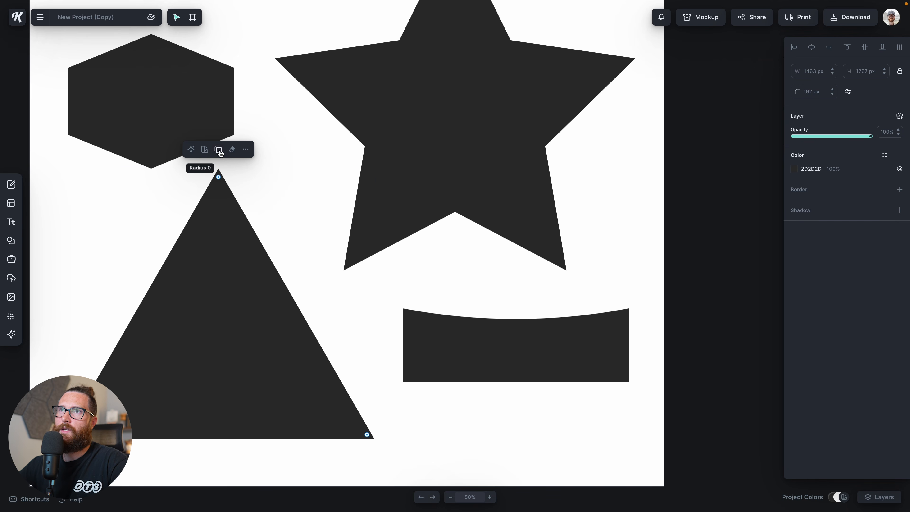
Step: Try rounding all corners of the hexagon together, and reset them to 0 px
left_click(196, 102)
mouse_move(151, 42)
left_mouse_down()
mouse_move(151, 57)
mouse_move(144, 34)
left_mouse_up()
Step: Try rounding the two bottom corners of the curved-top banner shape, and reset them to 0 px
scroll(477, 348, "right", 5)
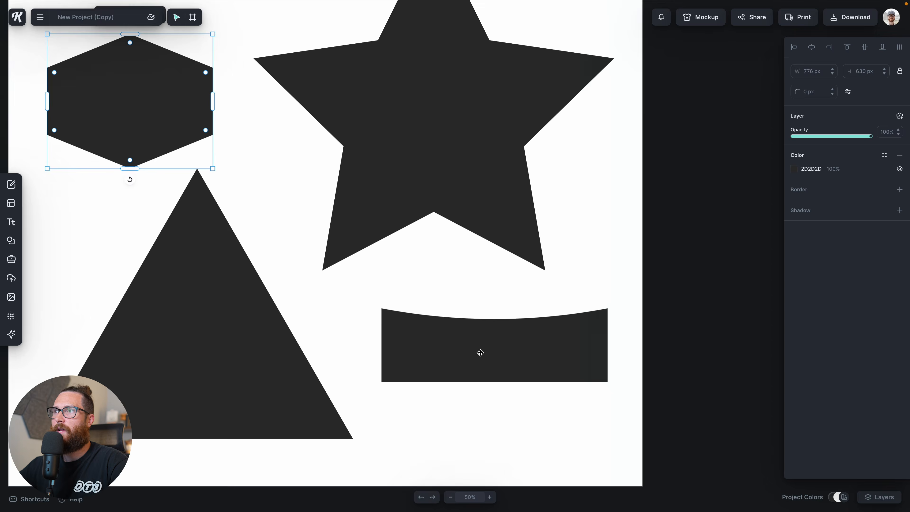
left_click(447, 365)
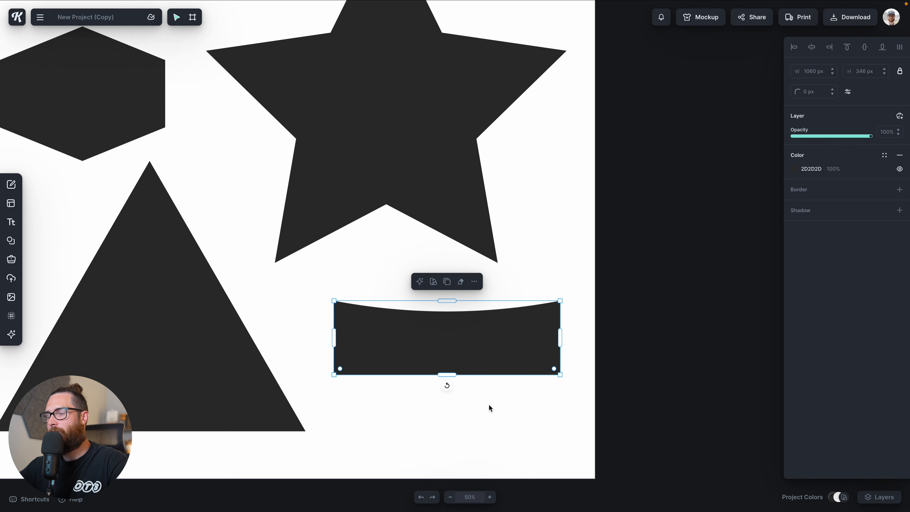
key("shift+2")
scroll(493, 362, "down", 3)
scroll(493, 362, "right", 2)
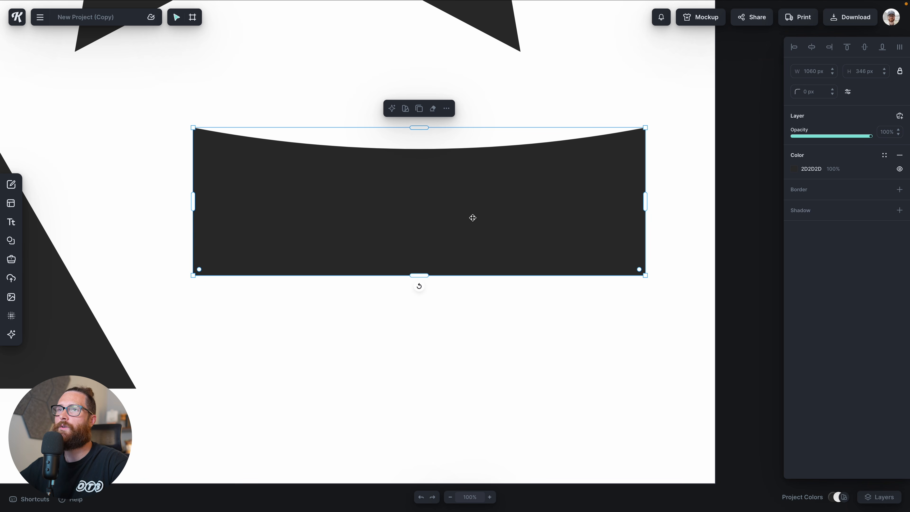
left_click_drag(198, 272, 194, 229)
left_click_drag(199, 269, 194, 161)
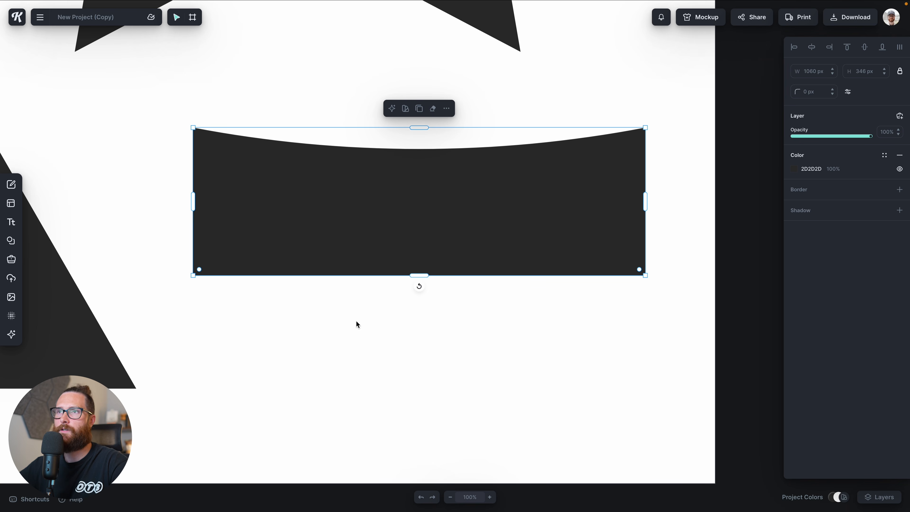
left_click_drag(199, 269, 151, 315)
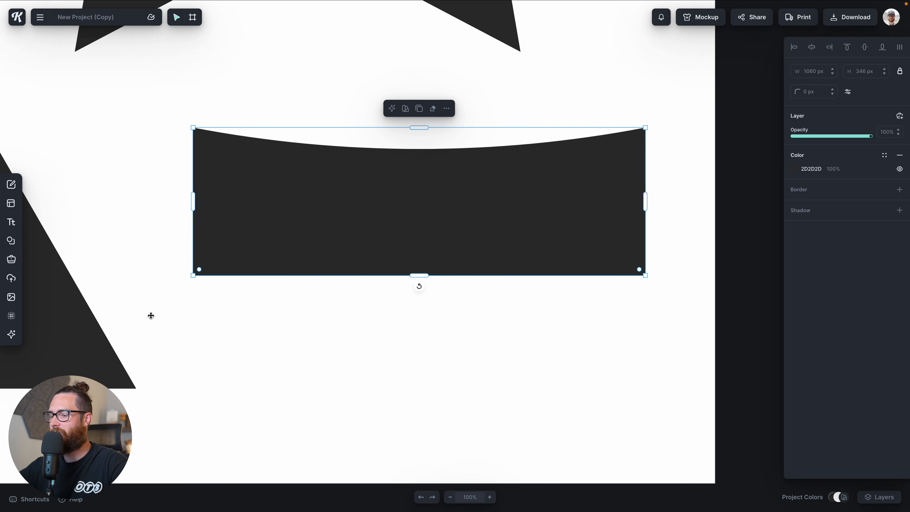
key("ctrl+minus")
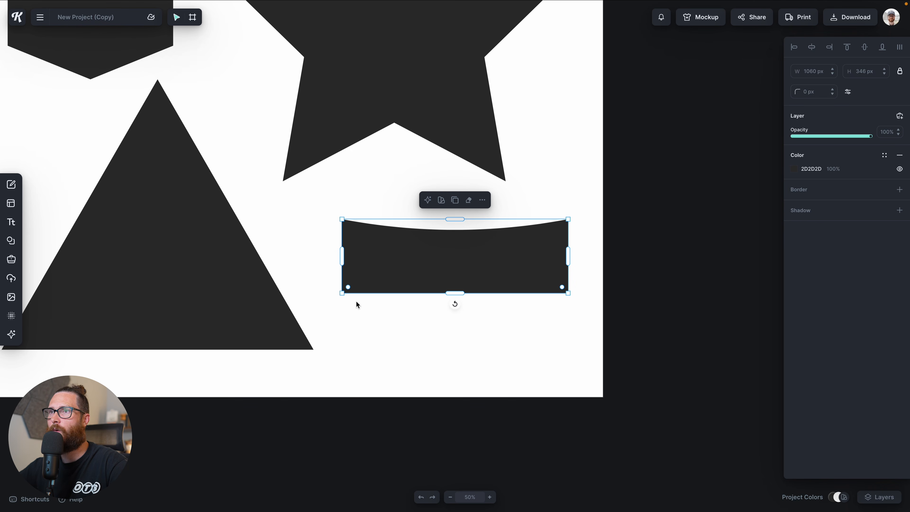
left_click_drag(346, 284, 336, 237)
key("ctrl+minus")
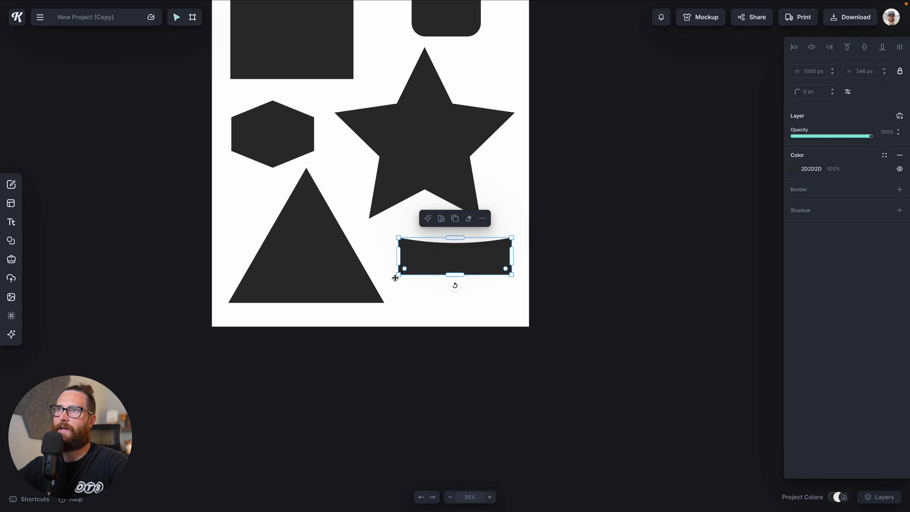
left_click_drag(421, 198, 442, 290)
left_click(558, 228)
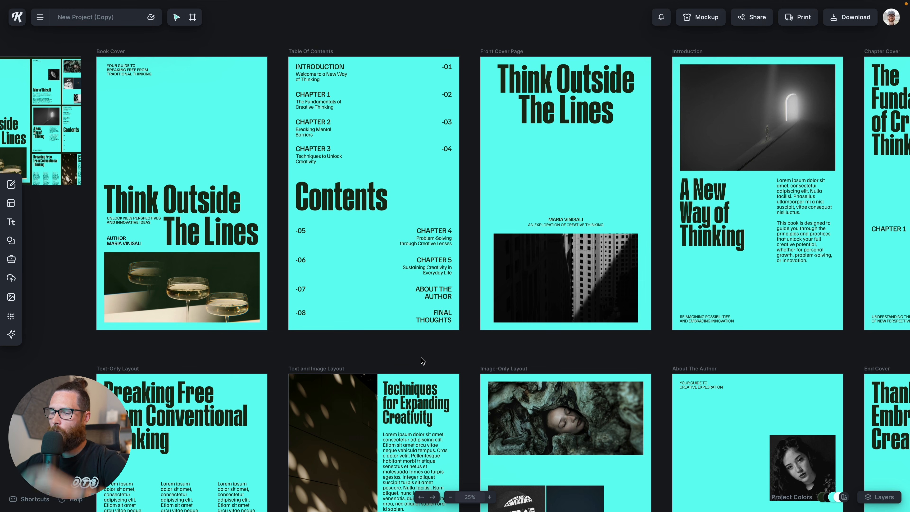
Step: Look over the book template's artboards and check the masked photo on the Book Cover
scroll(423, 339, "down", 5)
scroll(423, 339, "right", 5)
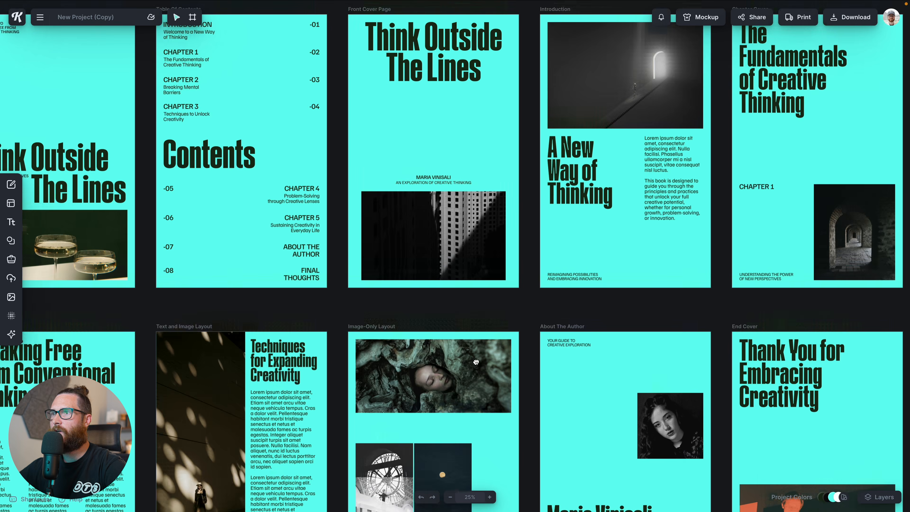
scroll(486, 312, "down", 4)
scroll(486, 313, "left", 3)
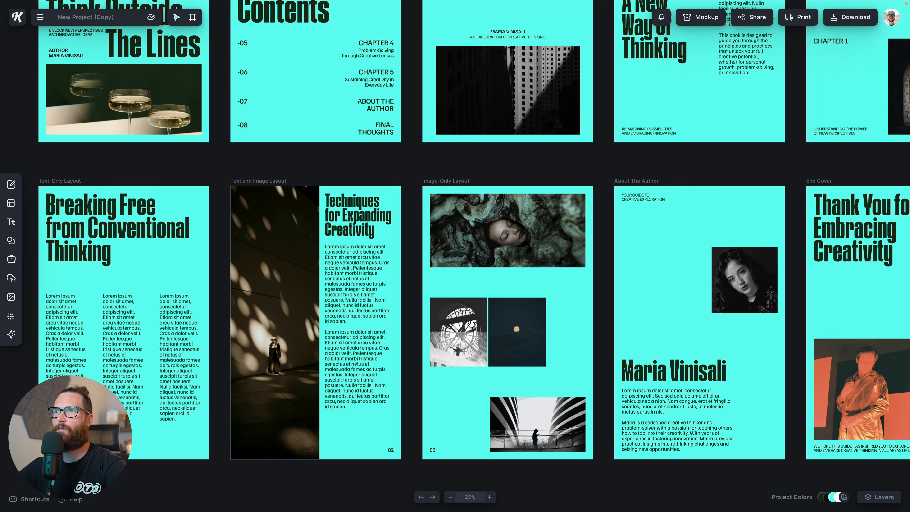
scroll(404, 268, "up", 4)
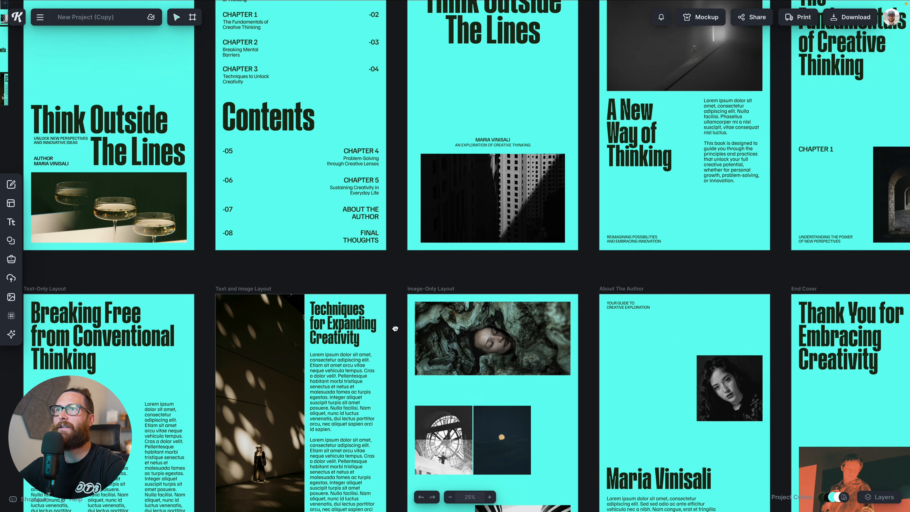
left_click_drag(395, 328, 421, 411)
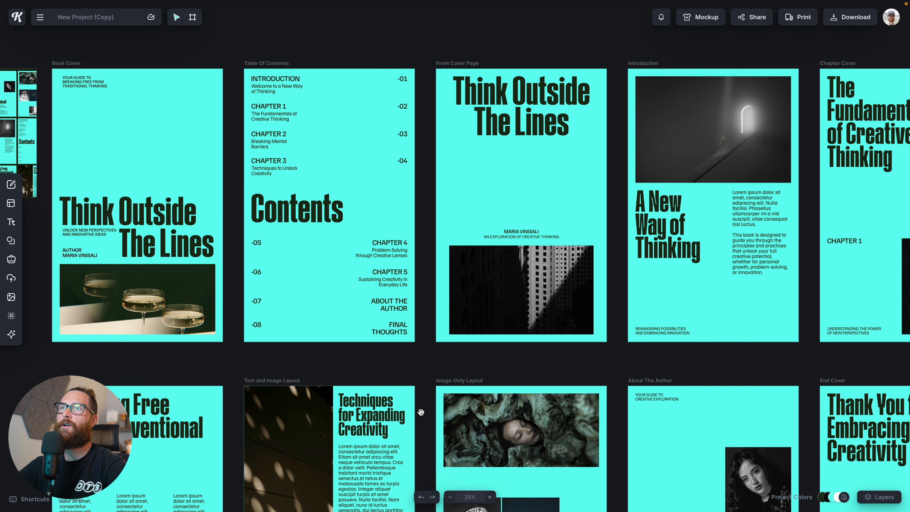
left_click(199, 251)
left_click(133, 294)
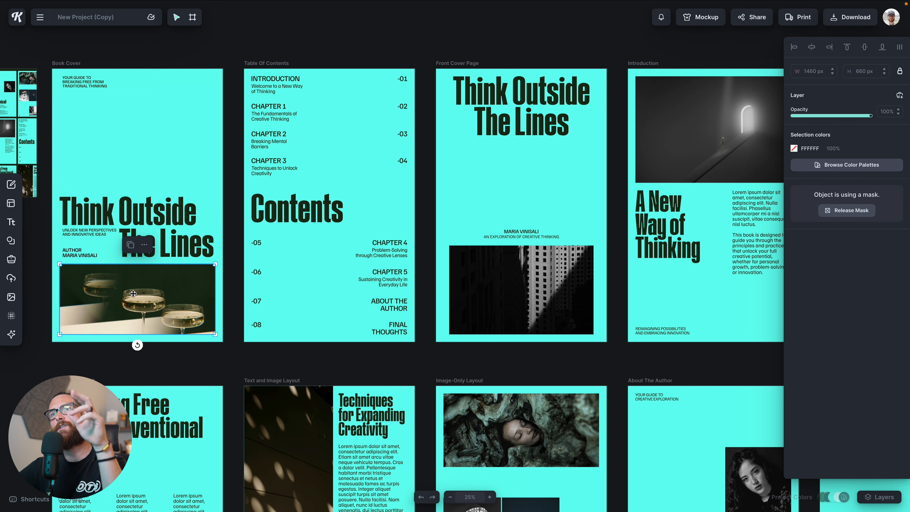
left_click(292, 351)
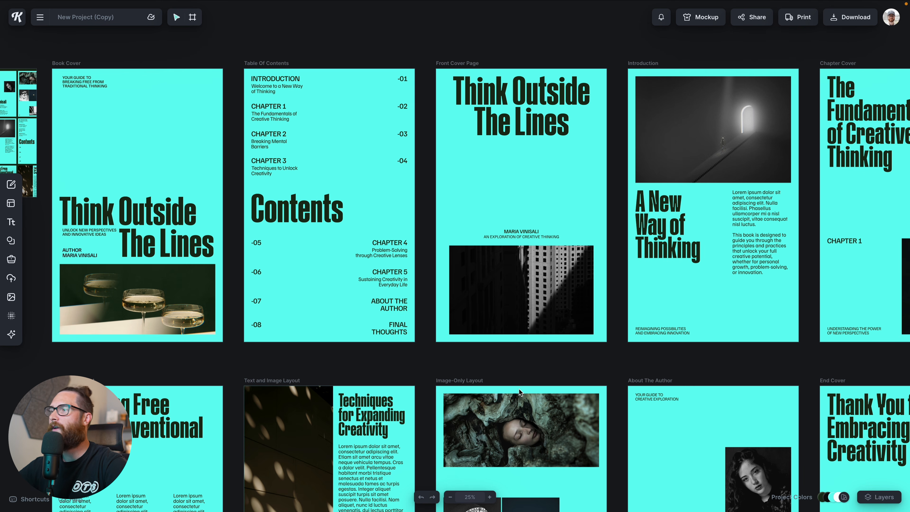
Step: Show the project's layers in a taller list and expand the End Cover and About The Author artboards
left_click(885, 498)
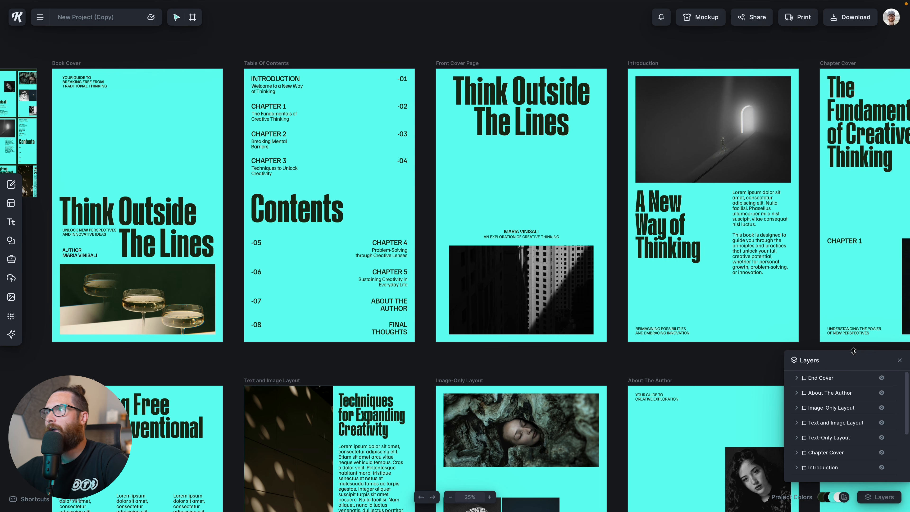
left_click_drag(854, 351, 853, 54)
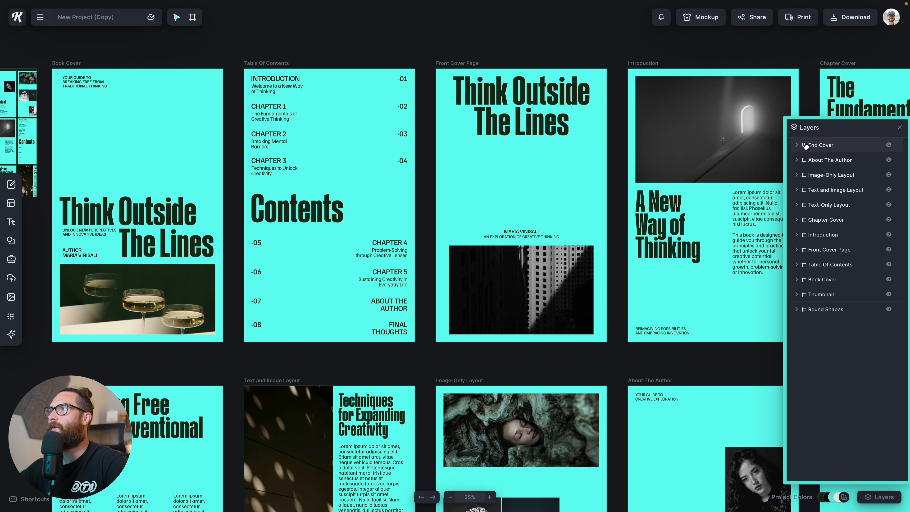
left_click(796, 145)
left_click(796, 219)
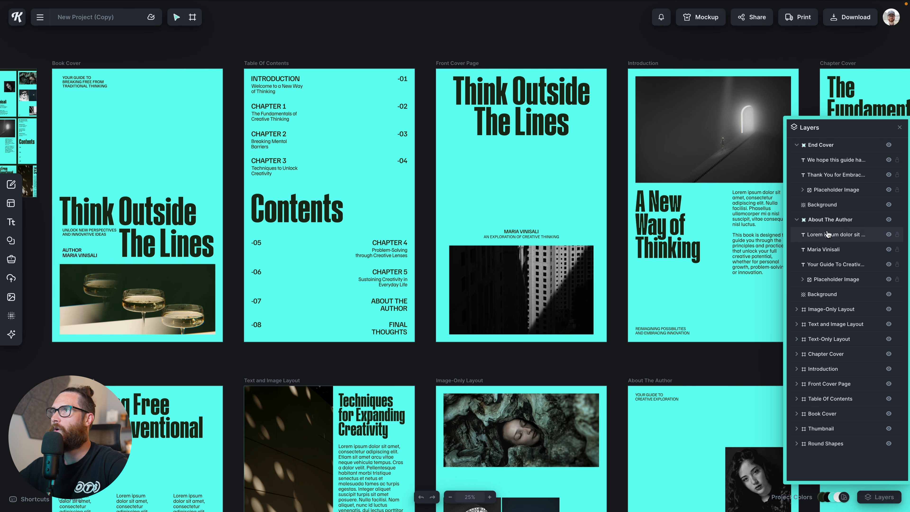
Step: Locate the layers of the Front Cover Page headline and the End Cover photo by selecting each on the canvas
left_click(518, 123)
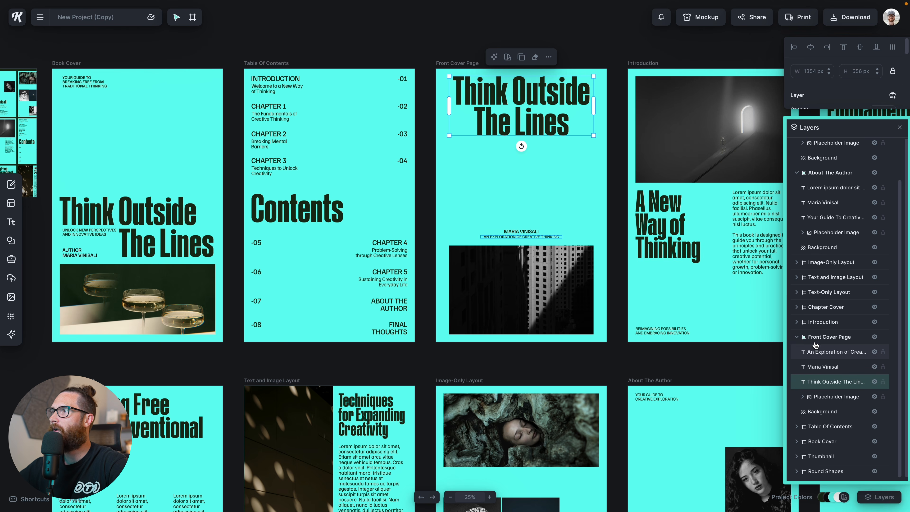
scroll(621, 259, "down", 5)
scroll(621, 258, "right", 5)
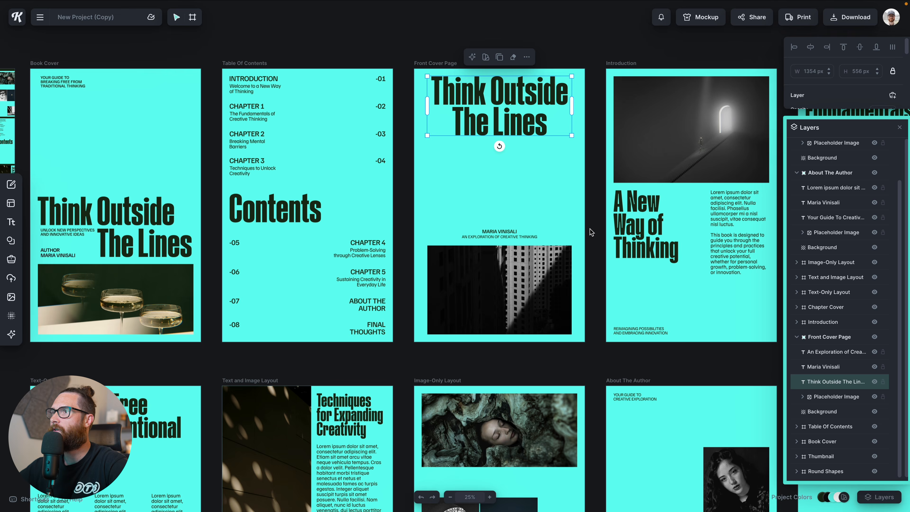
scroll(563, 276, "right", 5)
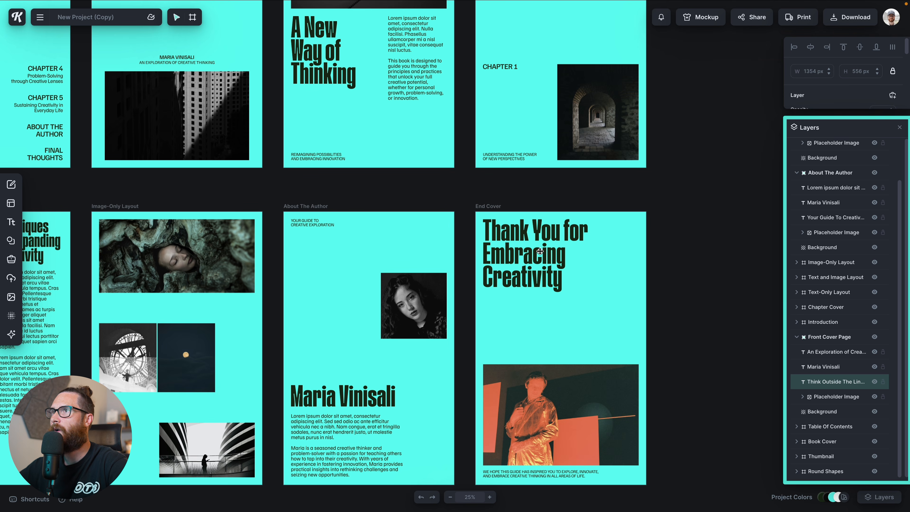
left_click(555, 402)
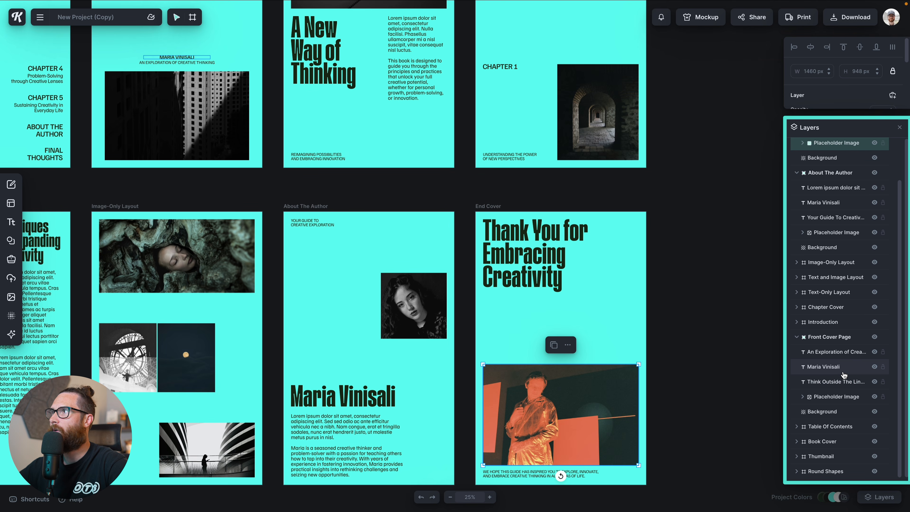
scroll(875, 333, "up", 2)
scroll(830, 195, "up", 1)
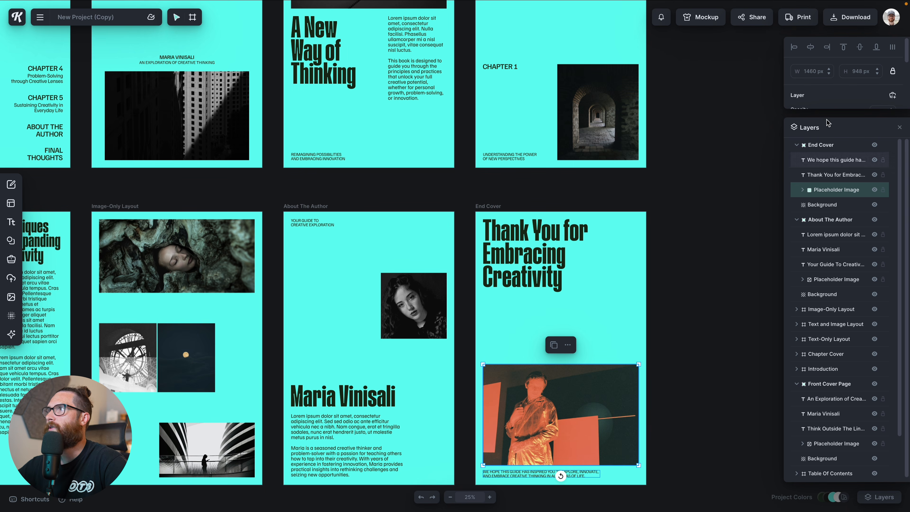
Step: Shrink the layer list to give the End Cover photo's properties more room, and look through both areas
left_click_drag(829, 117, 836, 141)
scroll(840, 99, "down", 1)
scroll(840, 99, "down", 2)
scroll(881, 80, "up", 3)
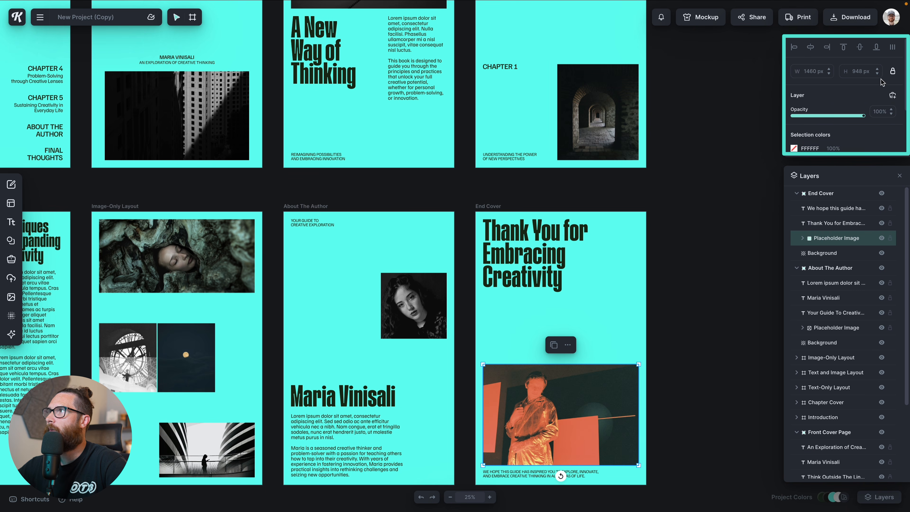
scroll(831, 130, "down", 3)
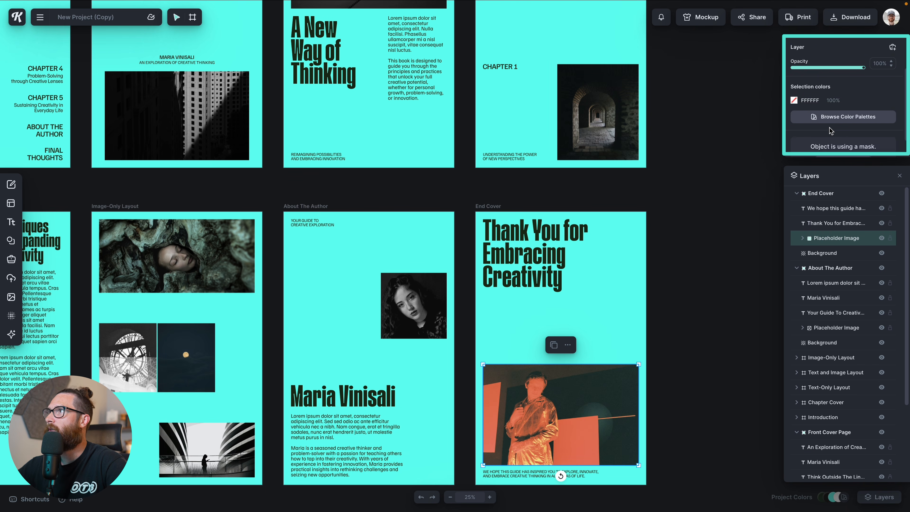
scroll(830, 130, "up", 3)
Step: Select the End Cover's "Thank You for Embracing Creativity" headline and shorten the layer list further to reveal its text settings
left_click(559, 264)
scroll(867, 108, "down", 3)
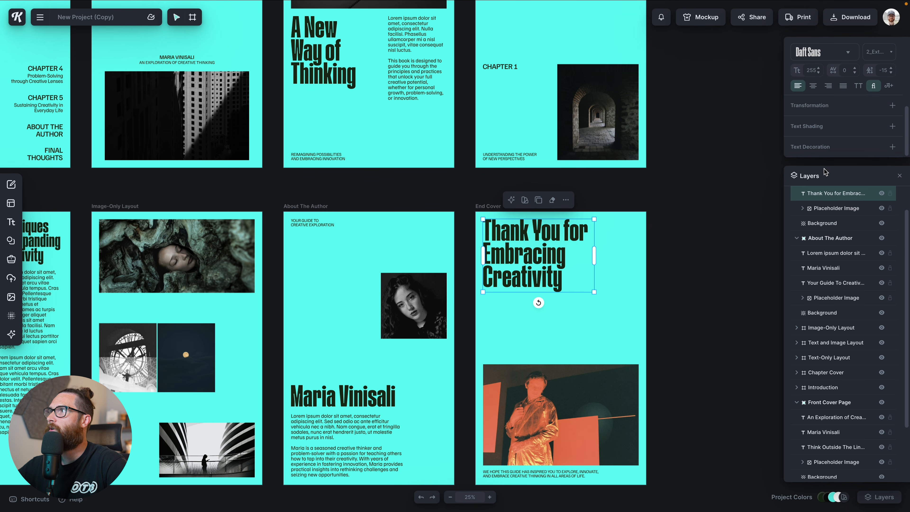
left_click_drag(826, 166, 825, 249)
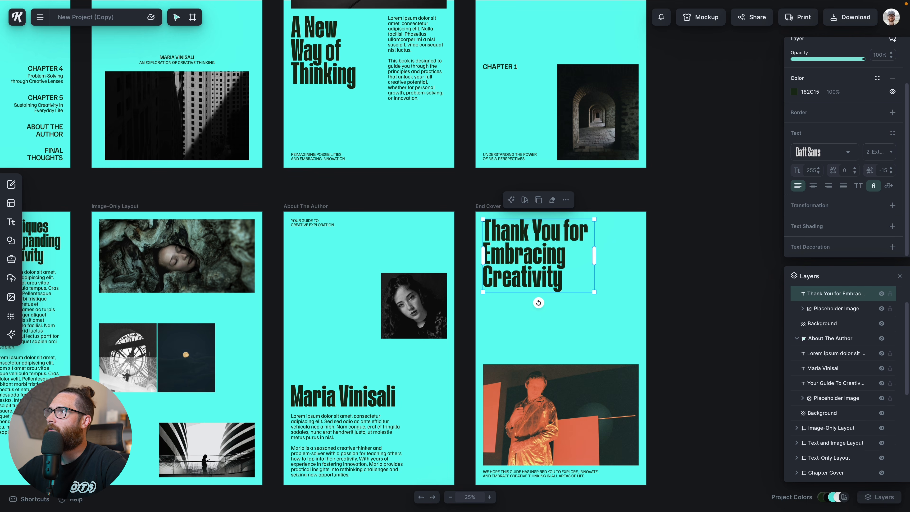
scroll(855, 337, "down", 1)
scroll(855, 337, "up", 2)
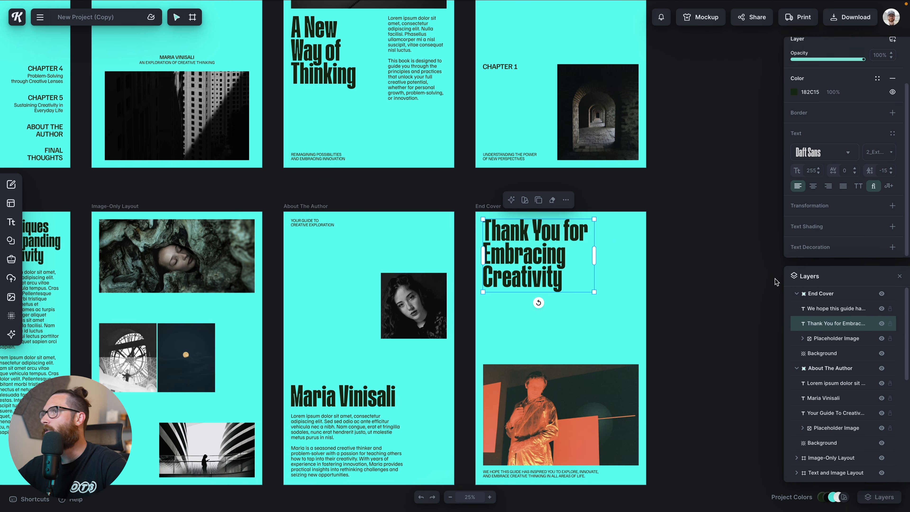
scroll(859, 295, "down", 1)
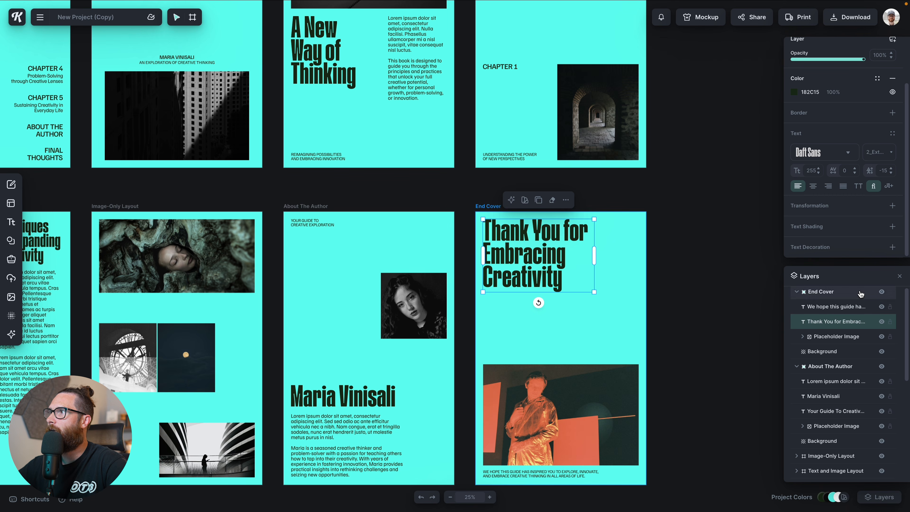
Step: Close and reopen the layer list, and stretch it to take up most of the sidebar's height
left_click(899, 276)
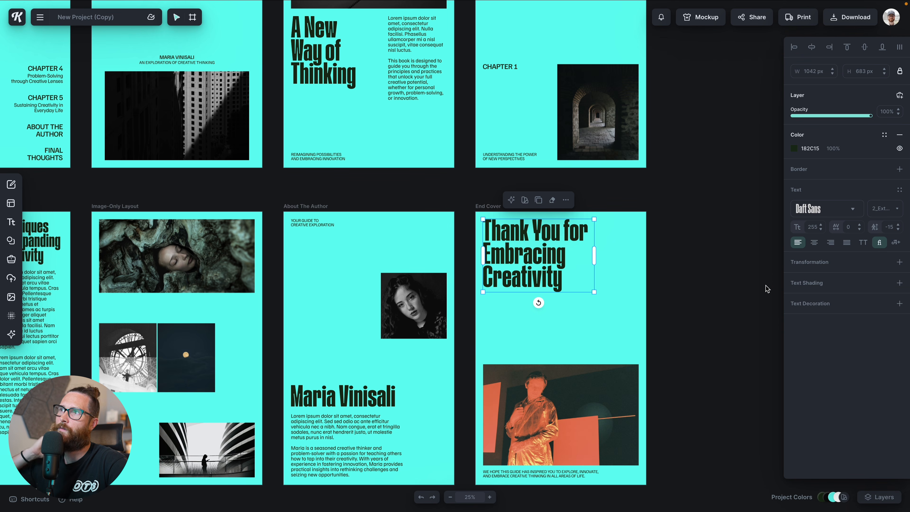
left_click(868, 495)
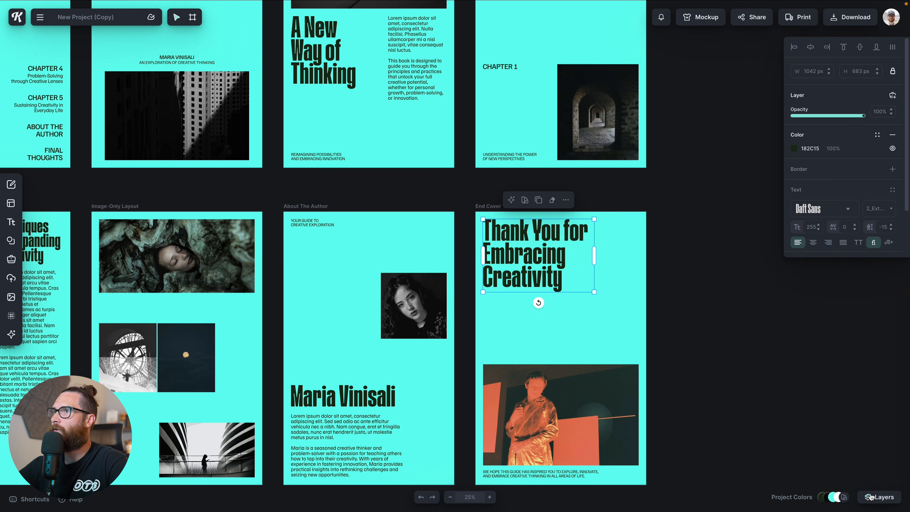
mouse_move(831, 266)
left_mouse_down()
mouse_move(833, 314)
mouse_move(833, 133)
mouse_move(828, 255)
left_mouse_up()
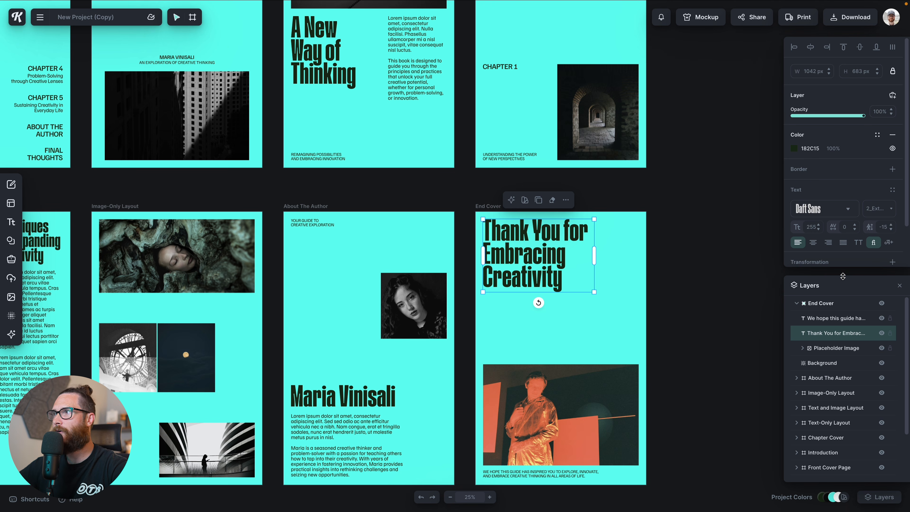
left_click_drag(842, 276, 840, 97)
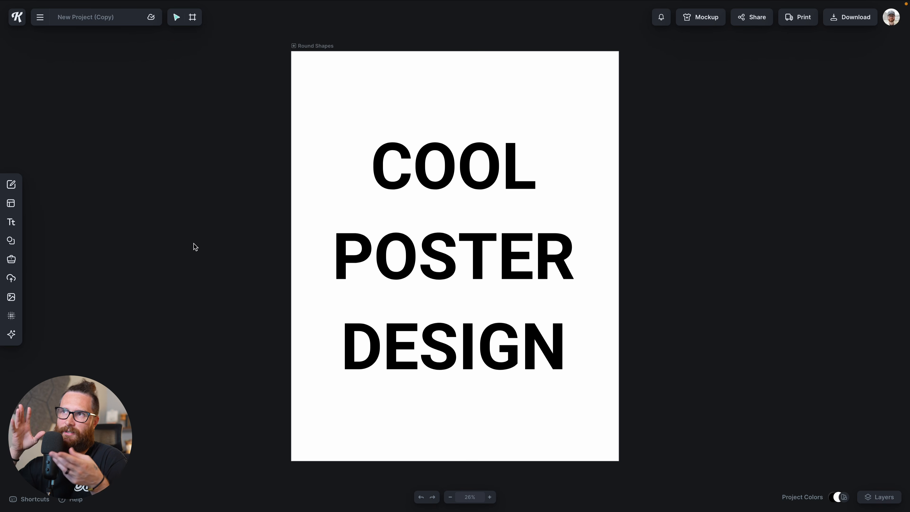
Step: Try placing a copy of the "COOL POSTER DESIGN" text over the original, and delete the copy
left_click(382, 255)
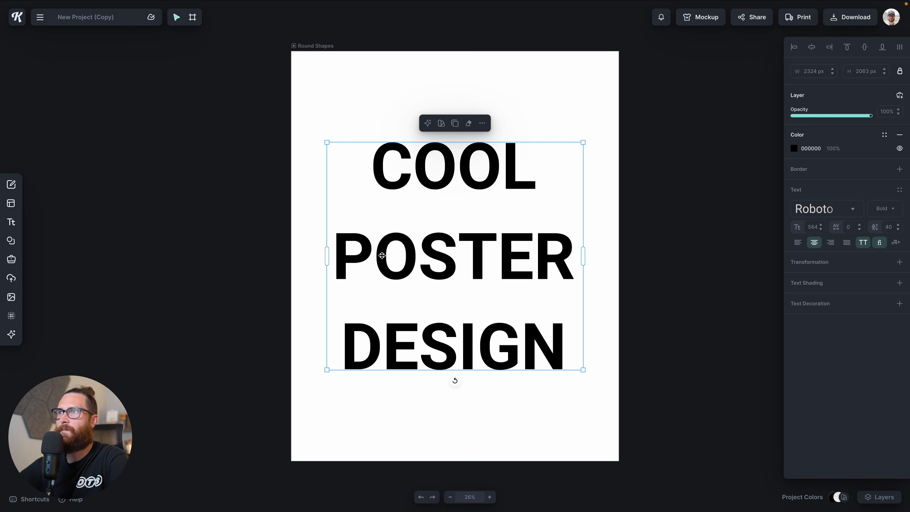
key("ctrl+v")
left_click_drag(407, 253, 345, 267)
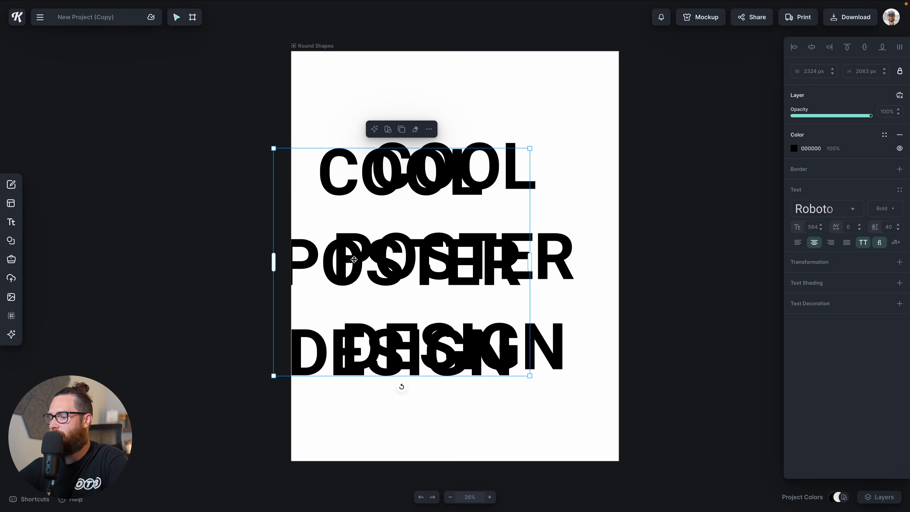
key("Delete")
Step: Try duplicating the whole Round Shapes artboard beside the original, and delete the duplicate
left_click(313, 48)
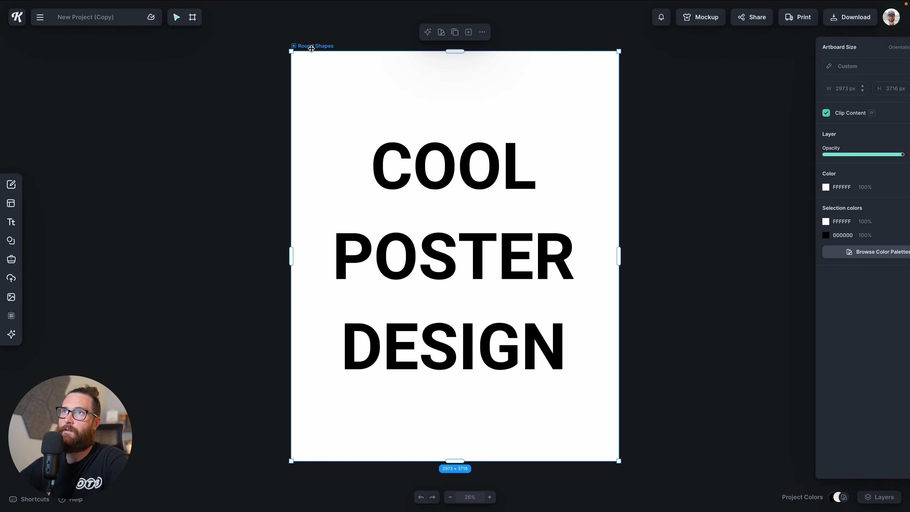
key("ctrl+d")
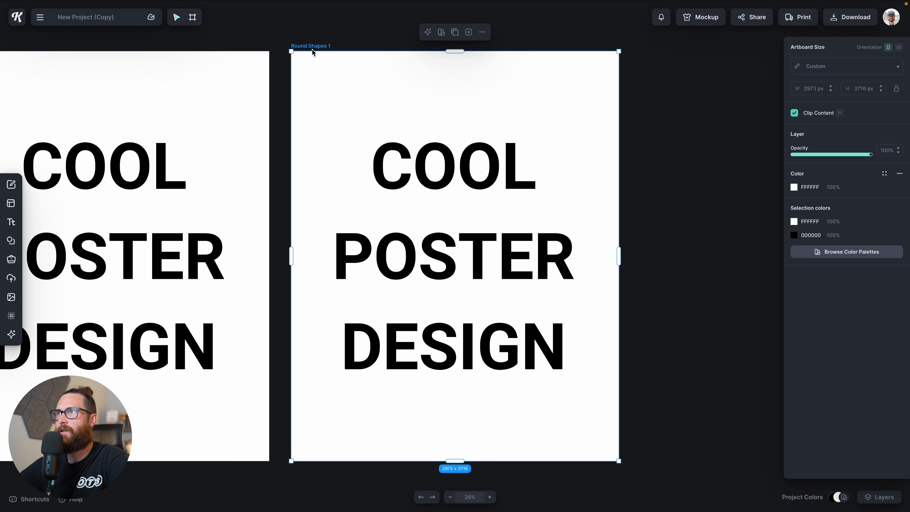
scroll(290, 132, "left", 5)
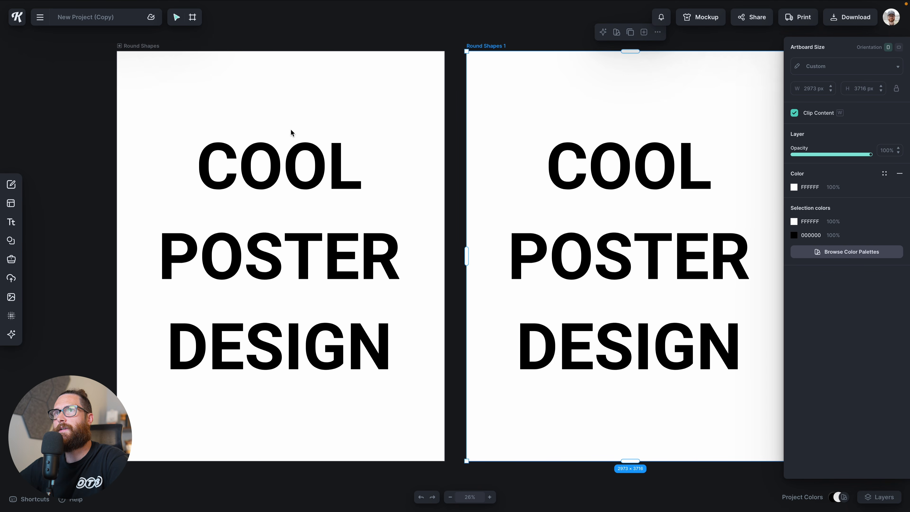
key("Delete")
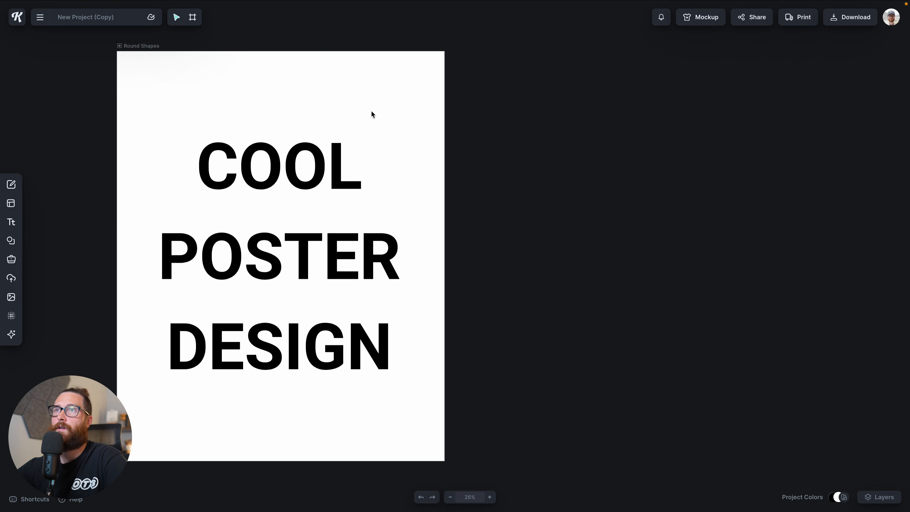
scroll(262, 122, "left", 6)
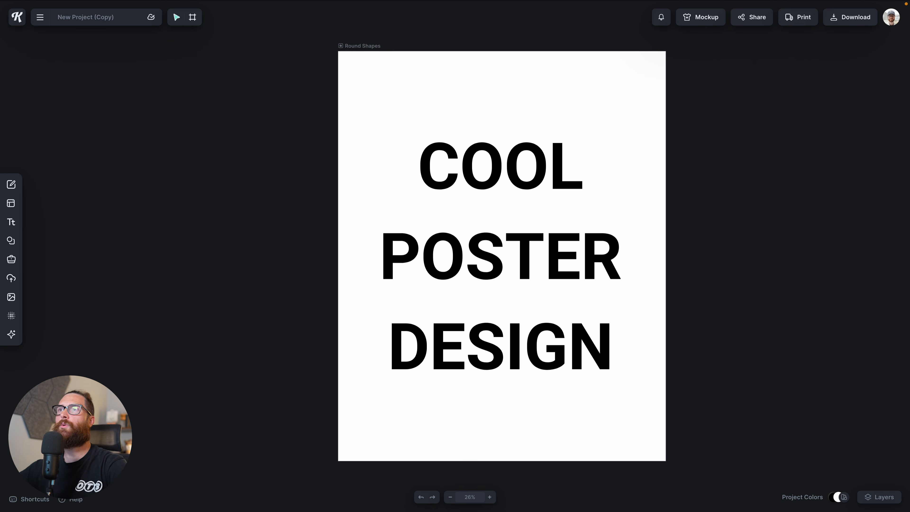
scroll(319, 215, "right", 1)
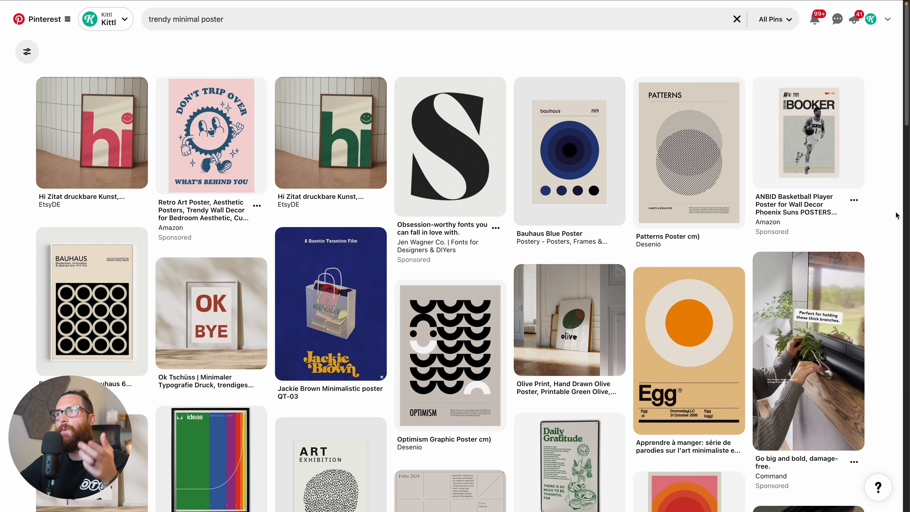
Step: Switch to Pinterest, find the "Bananas Are Blue" poster in the "trendy minimal poster" results, open it, and copy its image
scroll(877, 238, "down", 2)
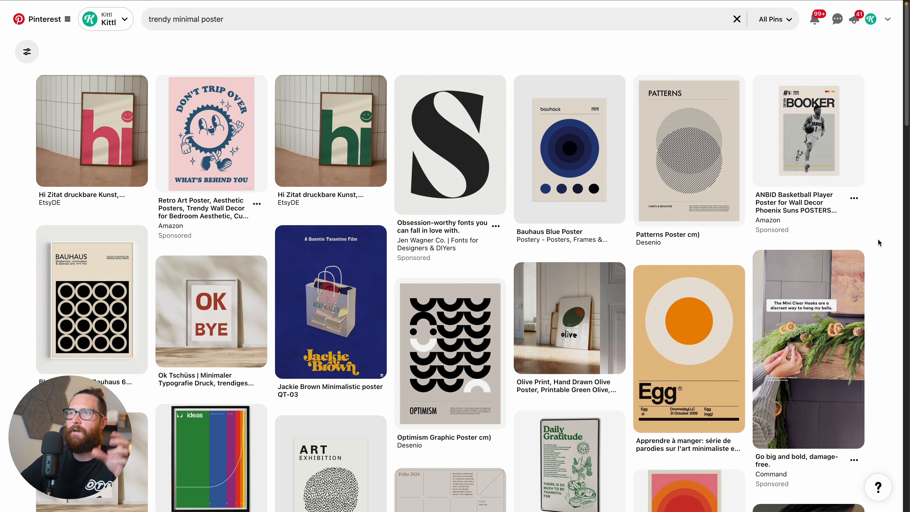
scroll(876, 238, "down", 5)
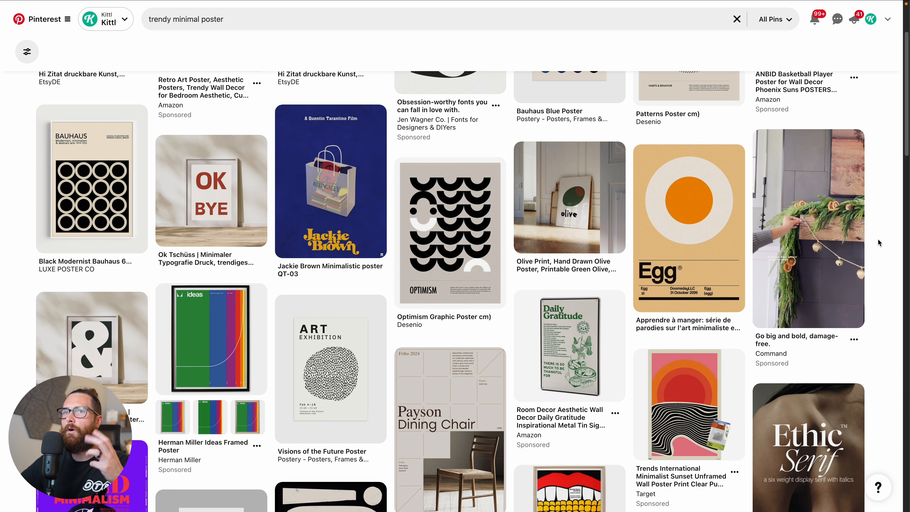
scroll(877, 238, "down", 6)
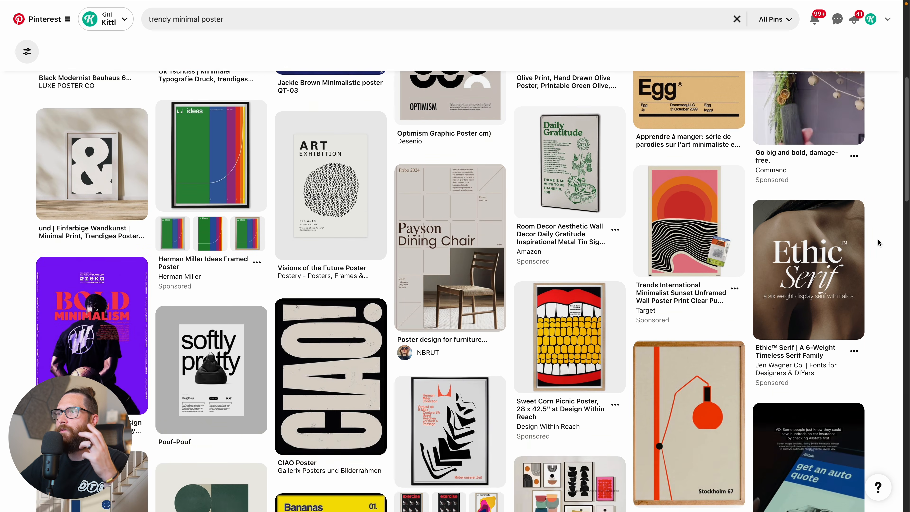
scroll(877, 238, "down", 7)
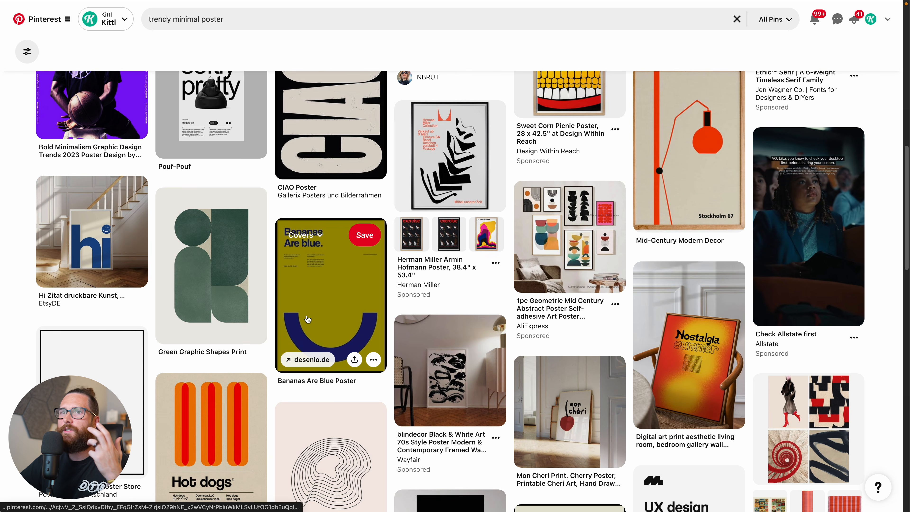
left_click(309, 319)
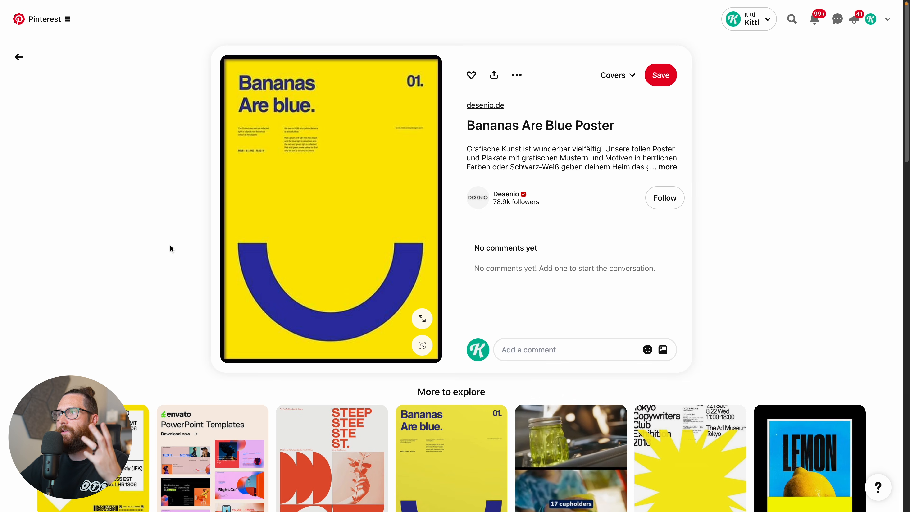
mouse_move(261, 222)
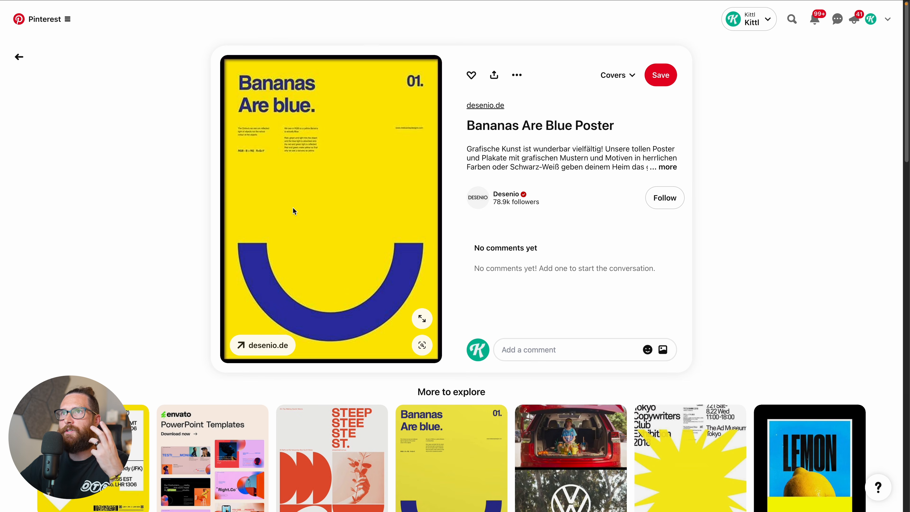
right_click(312, 191)
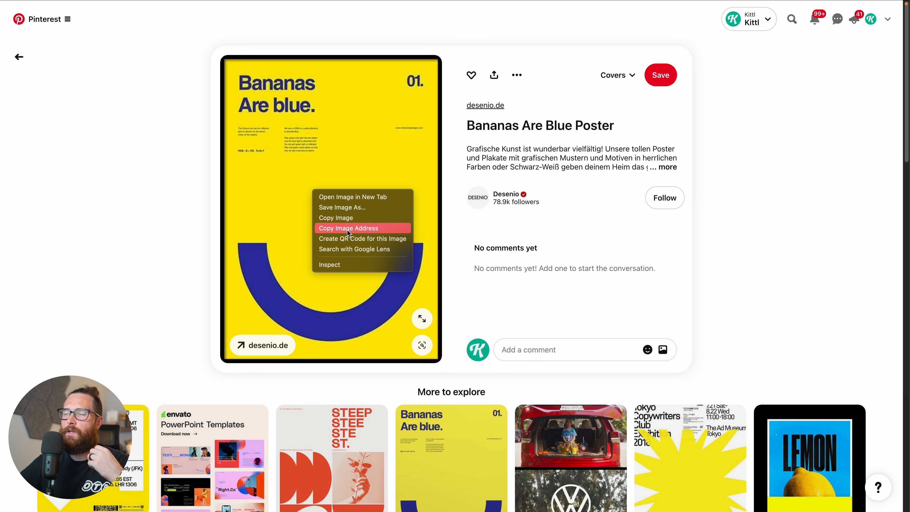
left_click(332, 219)
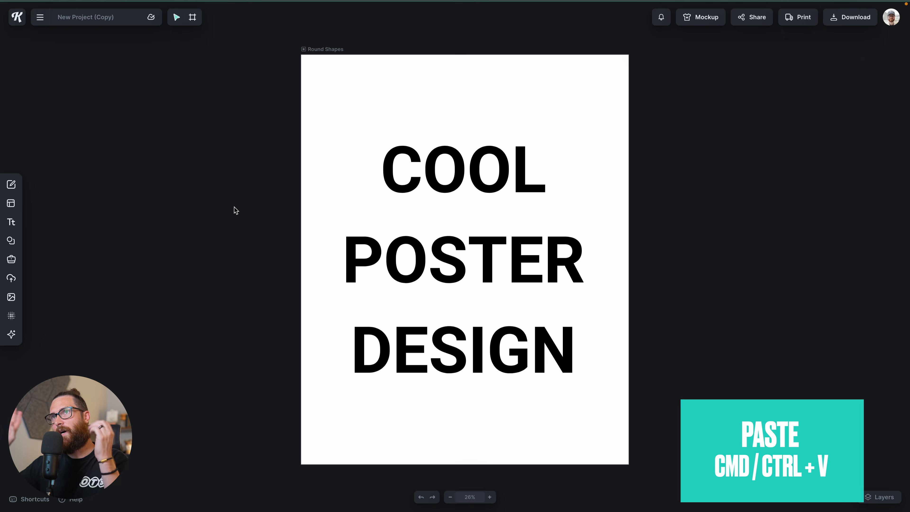
Step: Switch to Kittl, paste the copied bananas poster, and place it outside the Round Shapes artboard, to its left
key("ctrl+v")
left_click_drag(424, 267, 165, 178)
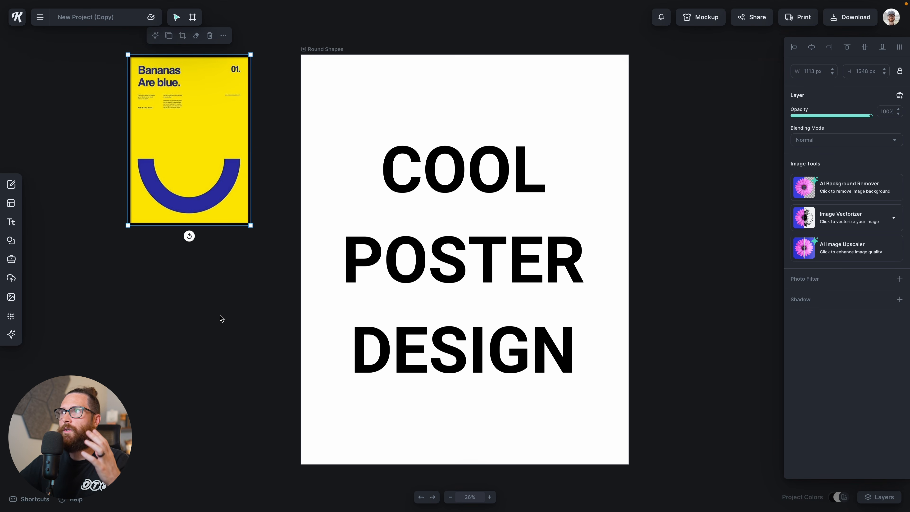
left_click(221, 318)
Step: Return to Pinterest, open the Tokyo Copywriters Club Exhibition 2018 poster among the related pins, and copy its image
mouse_move(261, 1)
left_click(397, 23)
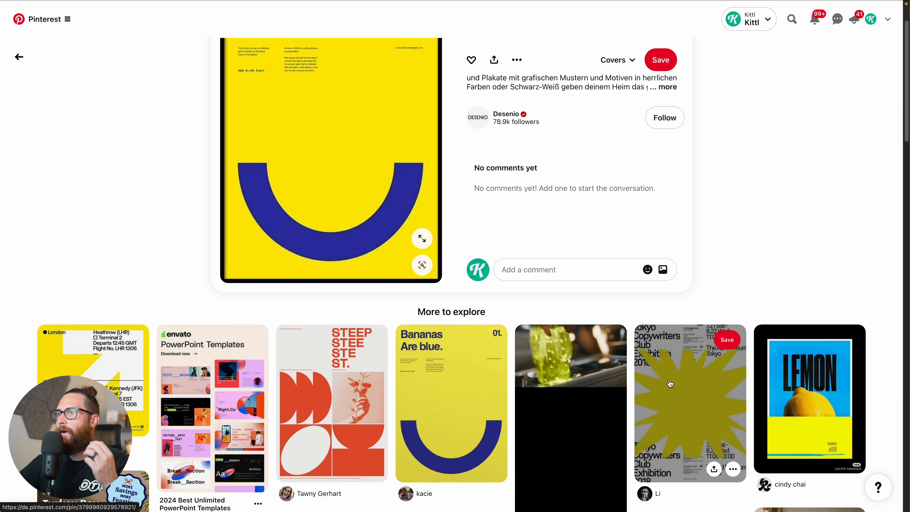
left_click(670, 381)
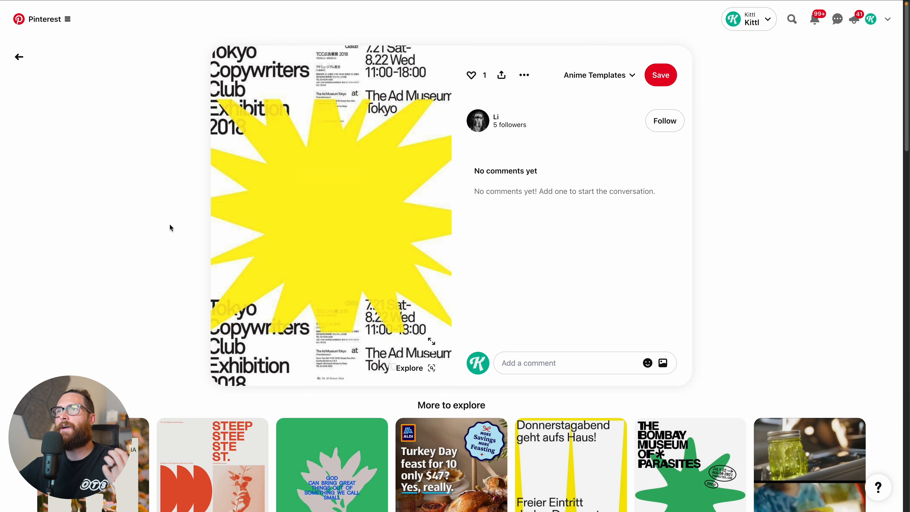
right_click(324, 224)
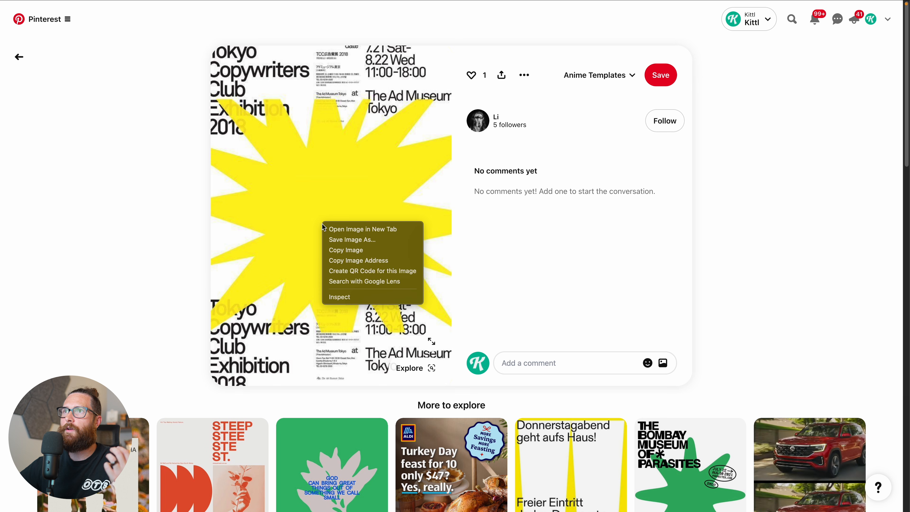
left_click(369, 251)
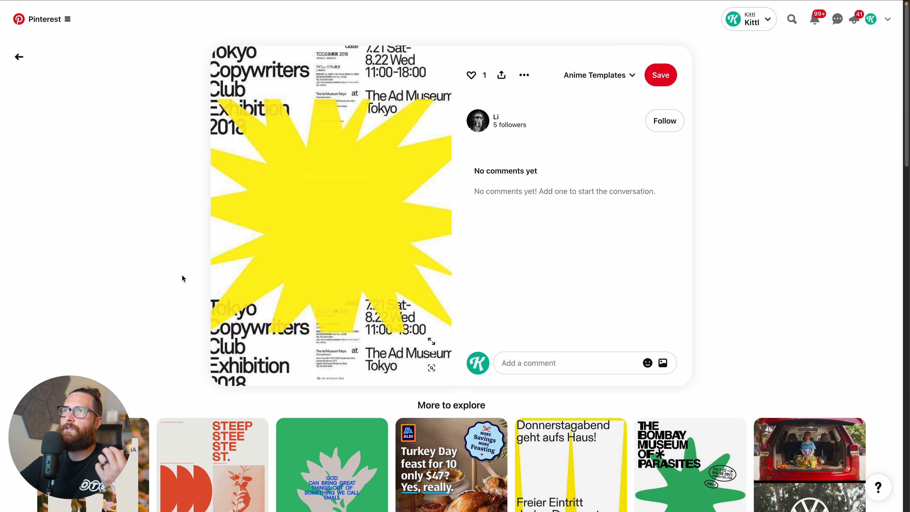
Step: Switch to Kittl, paste the Tokyo Copywriters Club poster, and arrange it with the bananas poster beside the artboard as references
key("ctrl+Tab")
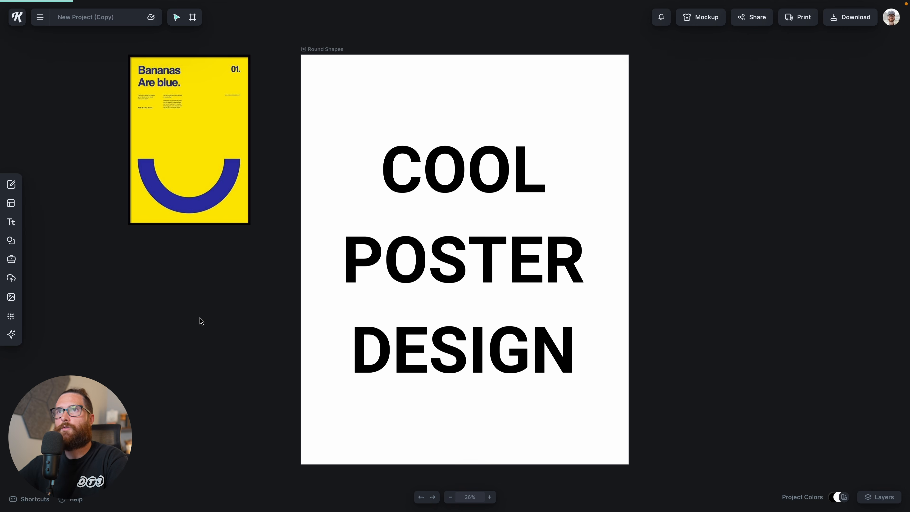
key("ctrl+v")
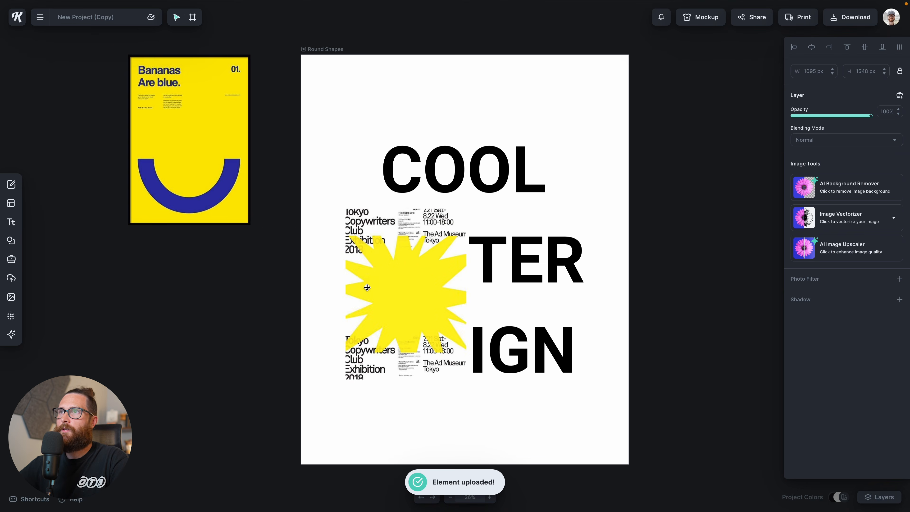
left_click_drag(241, 323, 157, 310)
left_click_drag(84, 178, 194, 304)
left_click_drag(193, 285, 201, 313)
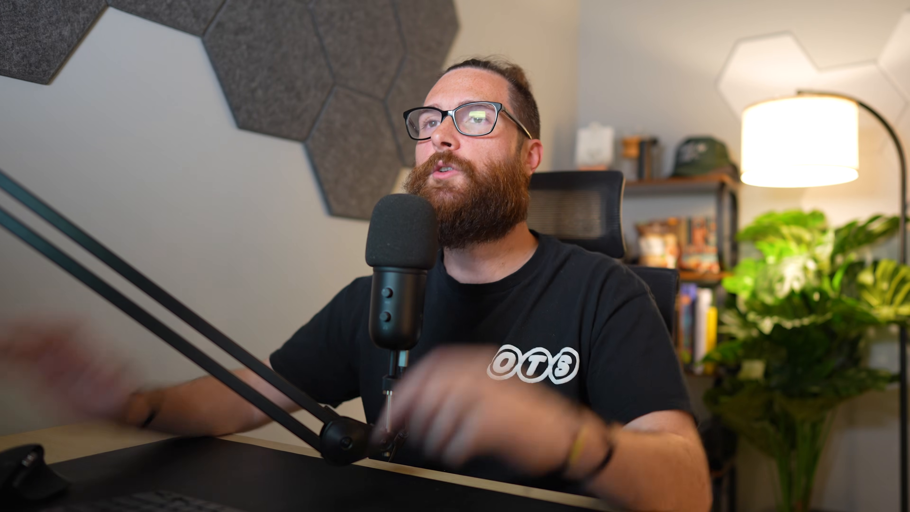
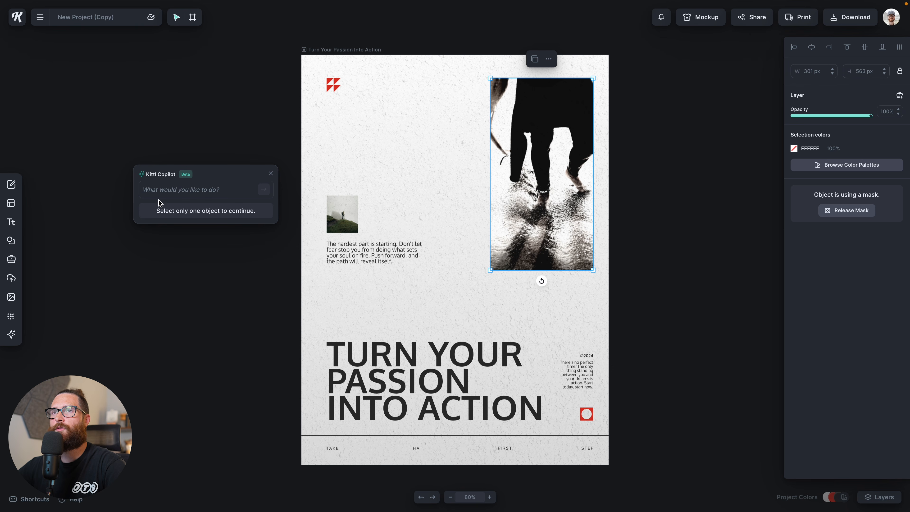
Step: Move the Kittl Copilot window slightly higher and select the black-and-white photo inside the poster's mask
left_click_drag(219, 179, 217, 166)
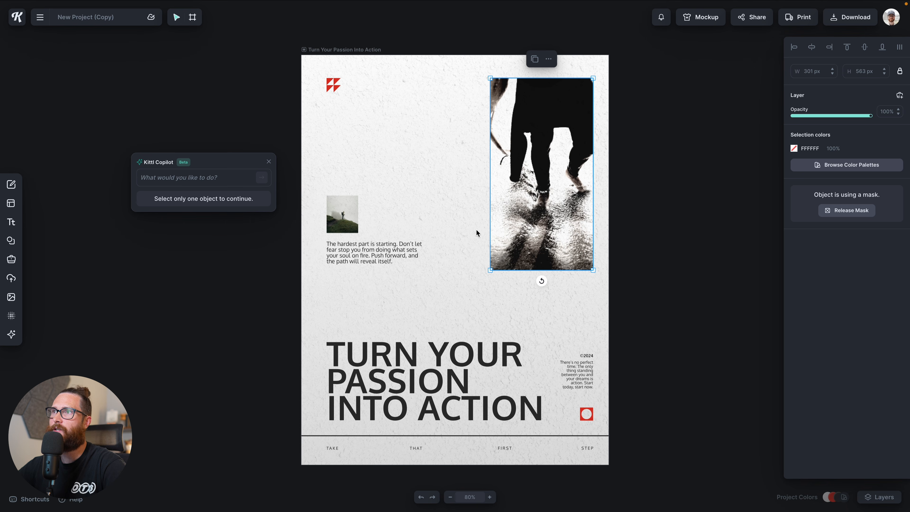
left_click(468, 176)
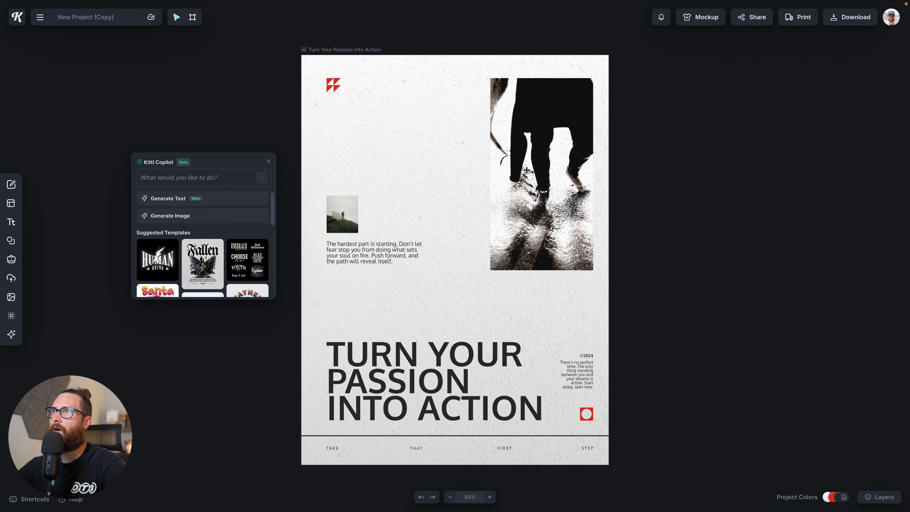
double_click(537, 160)
mouse_move(538, 160)
left_mouse_down()
mouse_move(503, 168)
mouse_move(540, 157)
left_mouse_up()
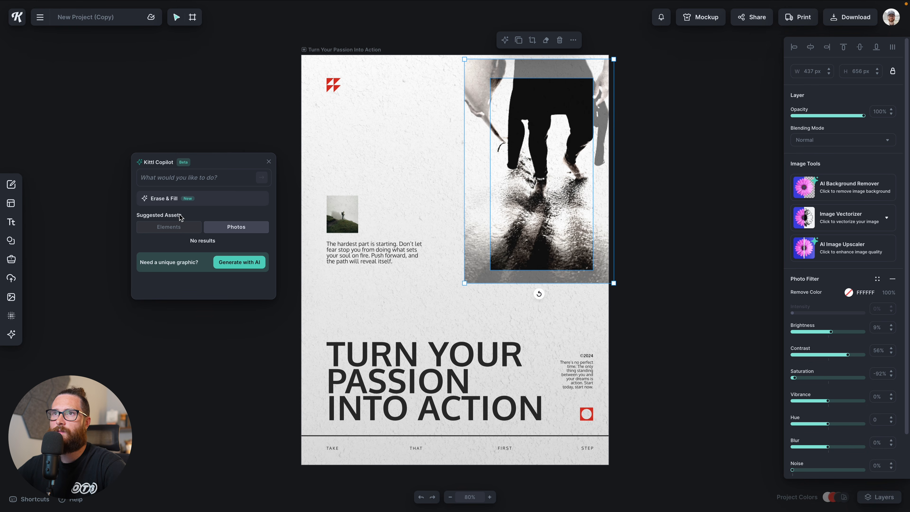
Step: Browse Copilot's suggested elements and replace the masked photo with the illustration of a man in a hat holding a surfboard
left_click(159, 228)
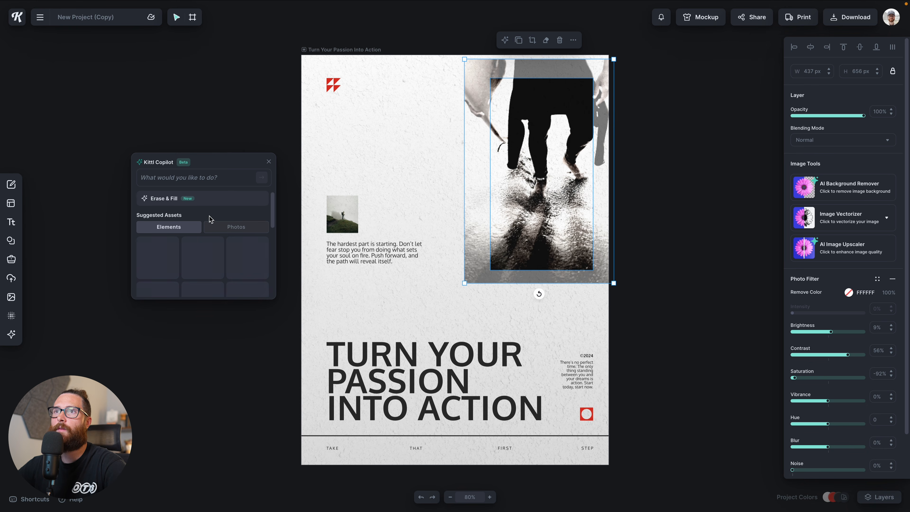
scroll(255, 218, "down", 2)
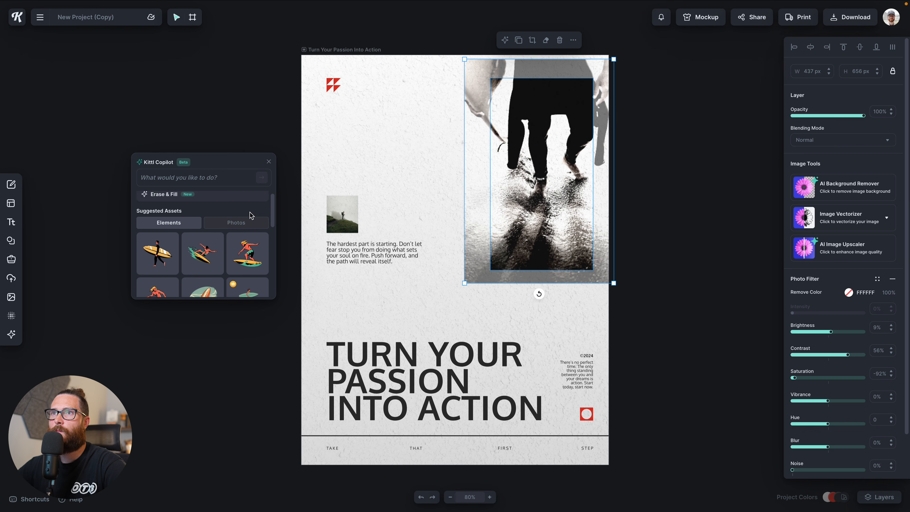
scroll(250, 222, "up", 2)
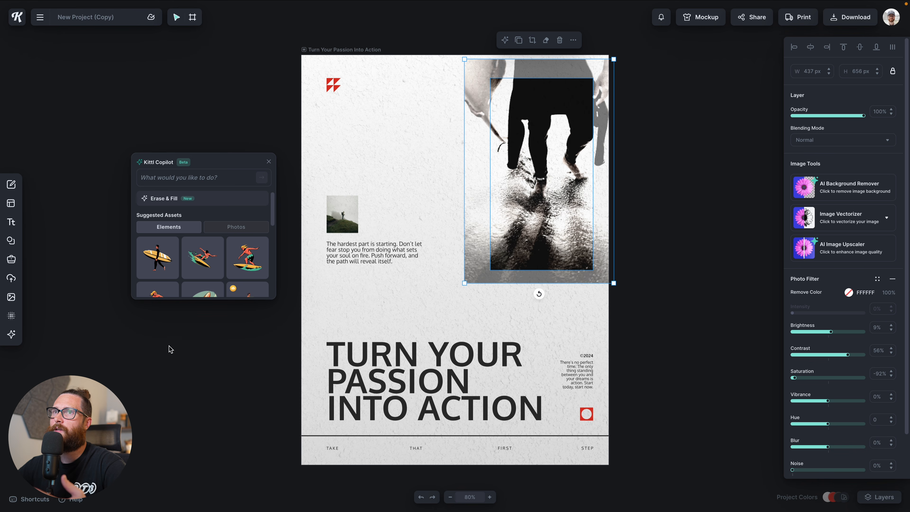
scroll(171, 273, "down", 2)
scroll(179, 274, "down", 5)
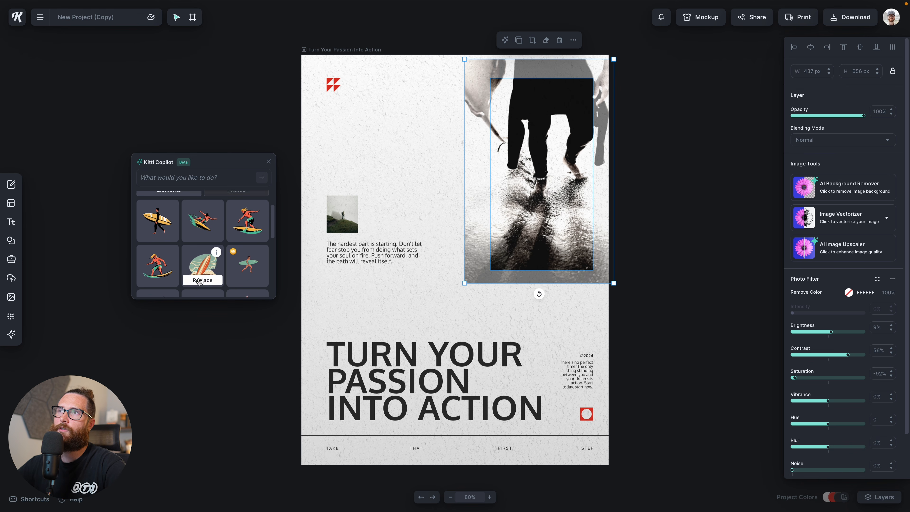
scroll(206, 274, "up", 3)
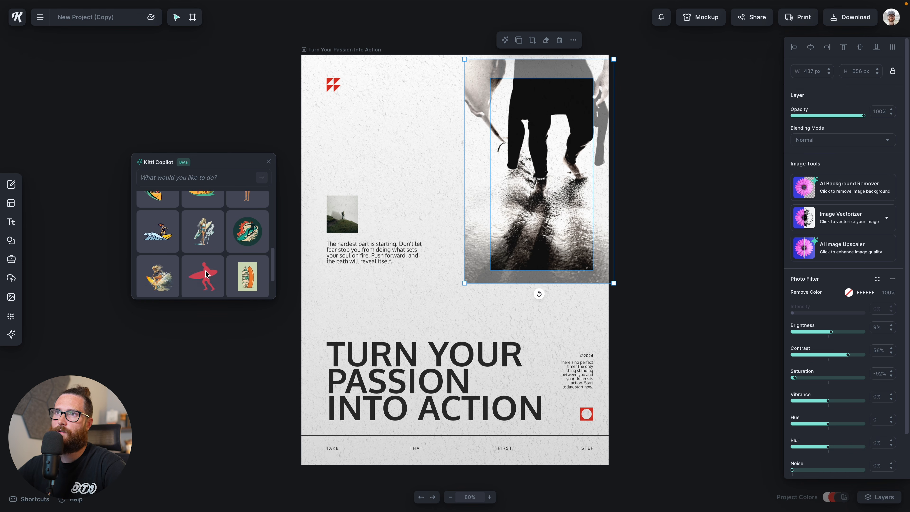
mouse_move(253, 229)
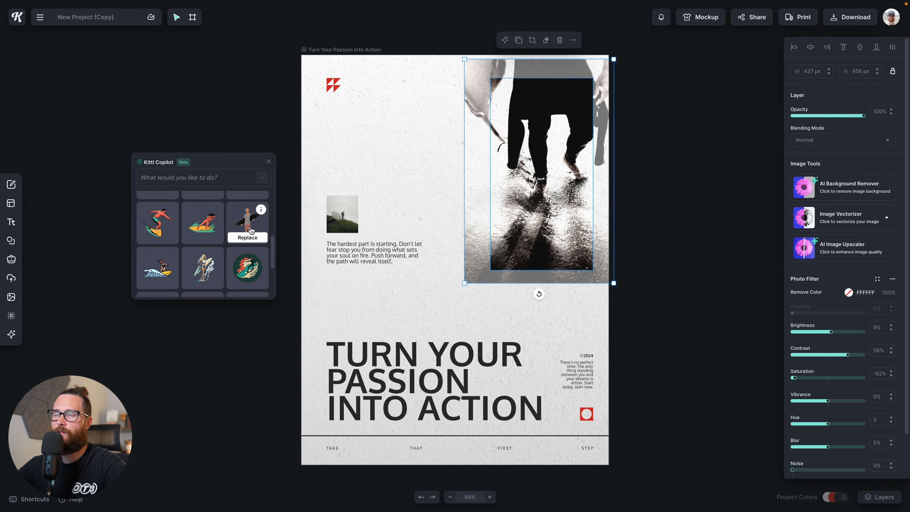
left_click(247, 238)
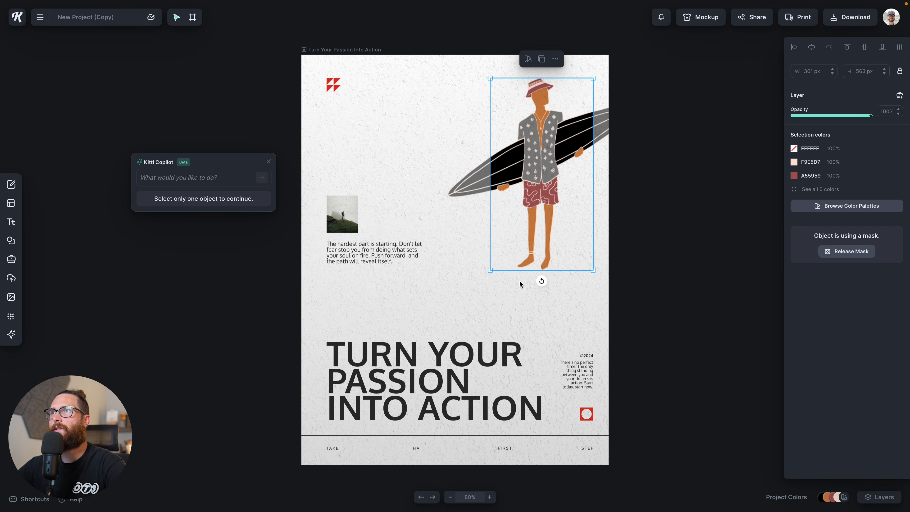
Step: Release the mask from the surfer illustration and move the surfer out of the frame toward the poster's left
left_click(741, 301)
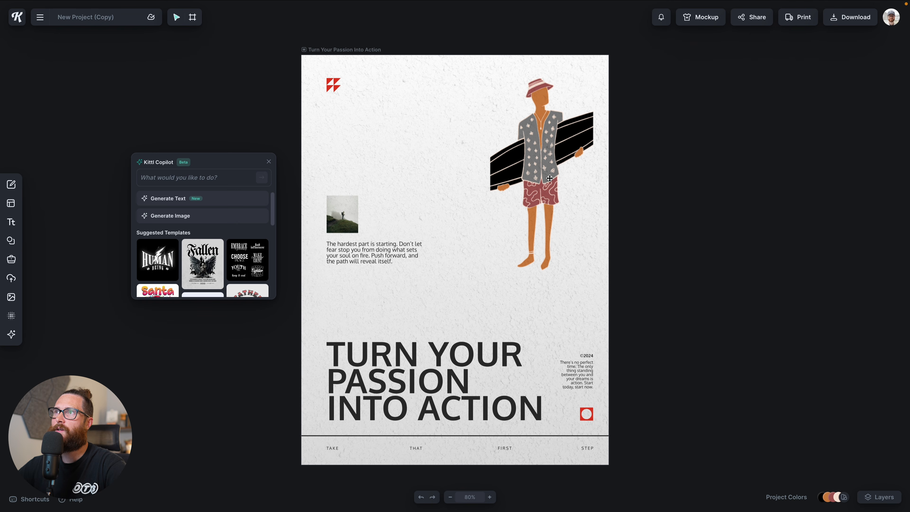
left_click(545, 170)
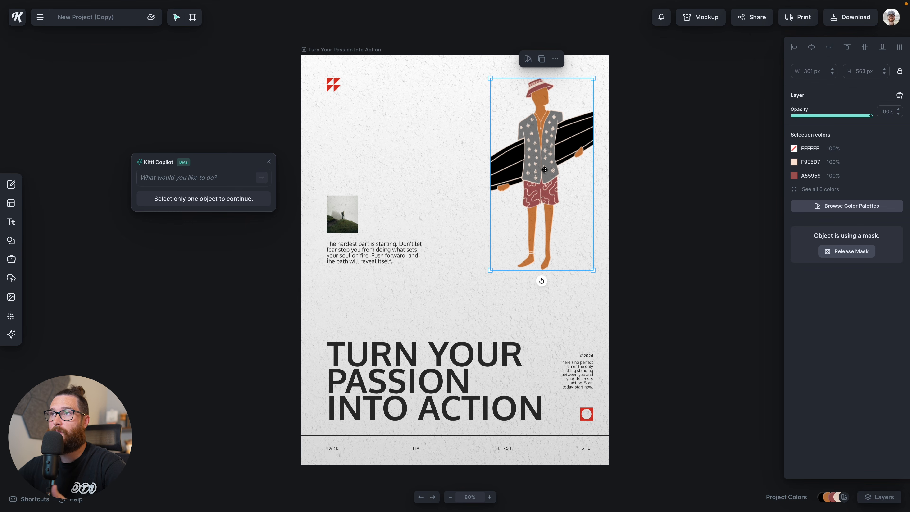
right_click(544, 169)
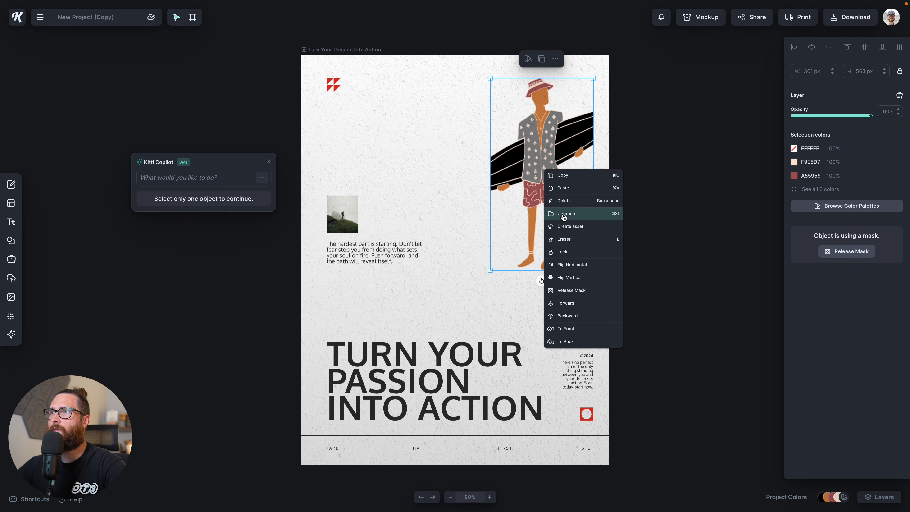
left_click(564, 290)
left_click_drag(535, 172, 426, 156)
Step: Delete the empty mask frame and move the surfer illustration down and right into the space above the headline
left_click(531, 161)
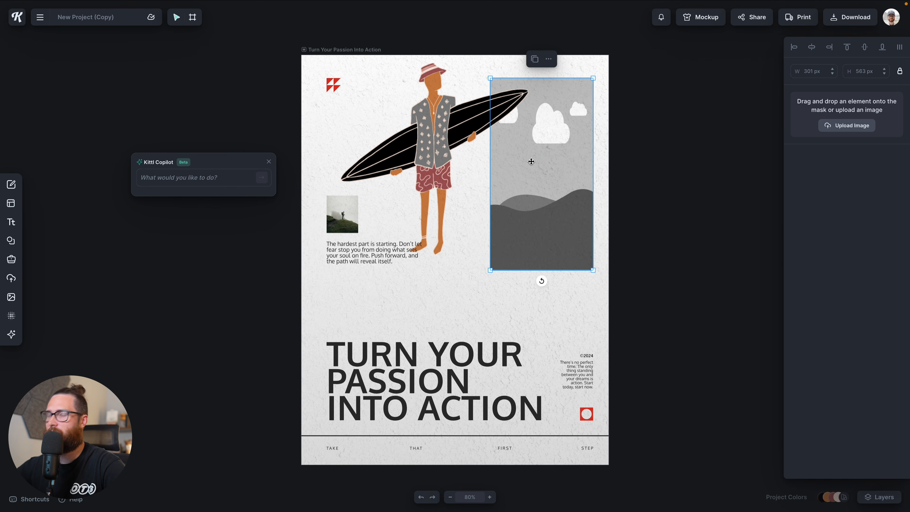
key("Delete")
left_click_drag(420, 152, 484, 181)
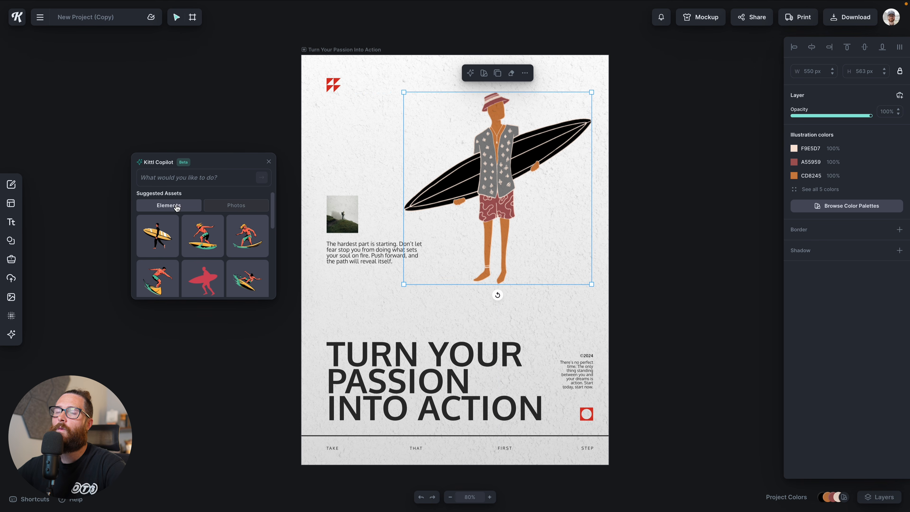
Step: Show Copilot's suggested photos for the selected surfer illustration and examine the replacement options
left_click(236, 204)
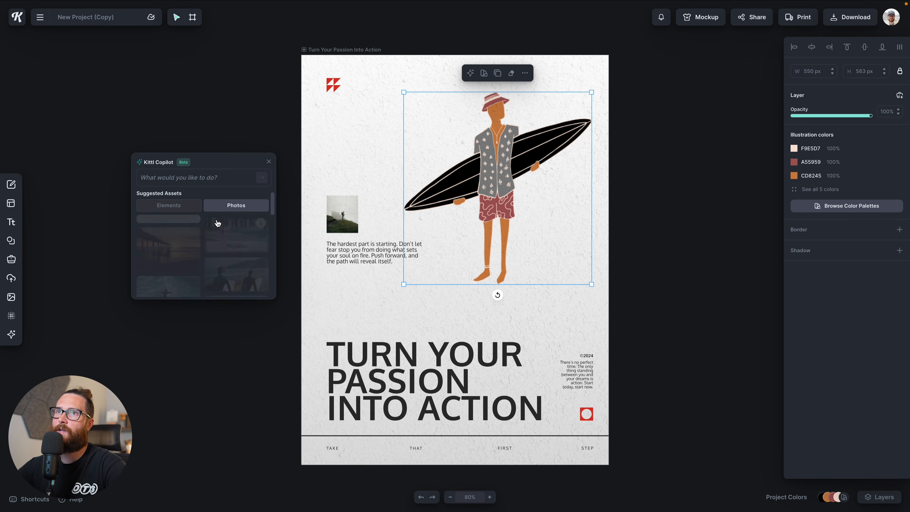
mouse_move(193, 249)
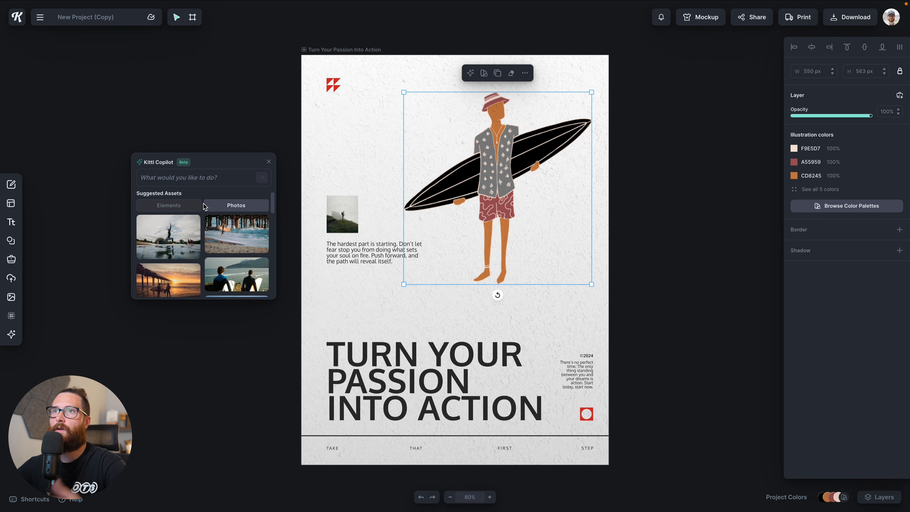
mouse_move(234, 234)
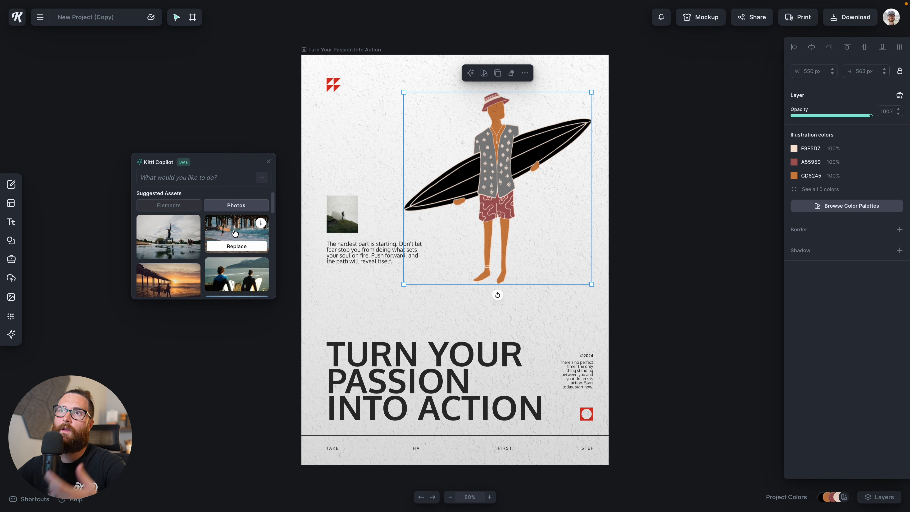
Step: Browse Copilot's suggested photos and replace the surfer illustration with the photo of a surfer standing beside an upright board at the shoreline
scroll(234, 234, "down", 5)
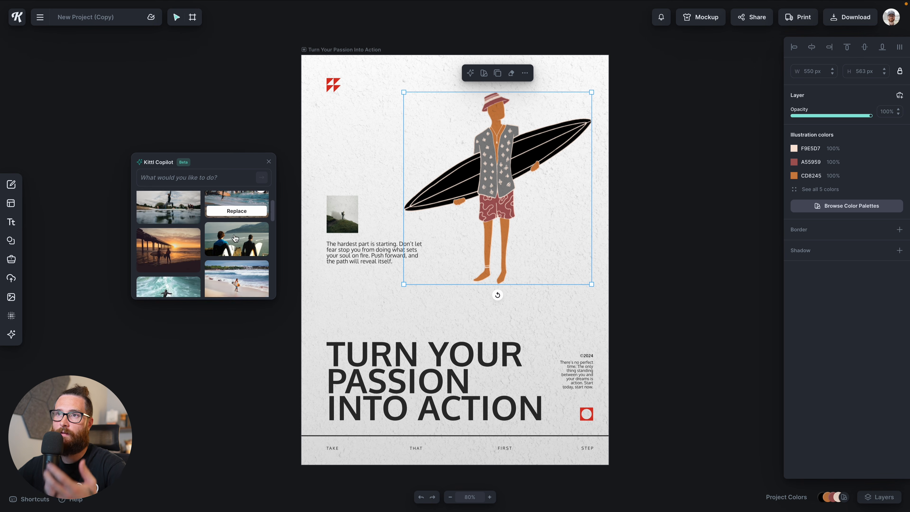
scroll(229, 251, "down", 3)
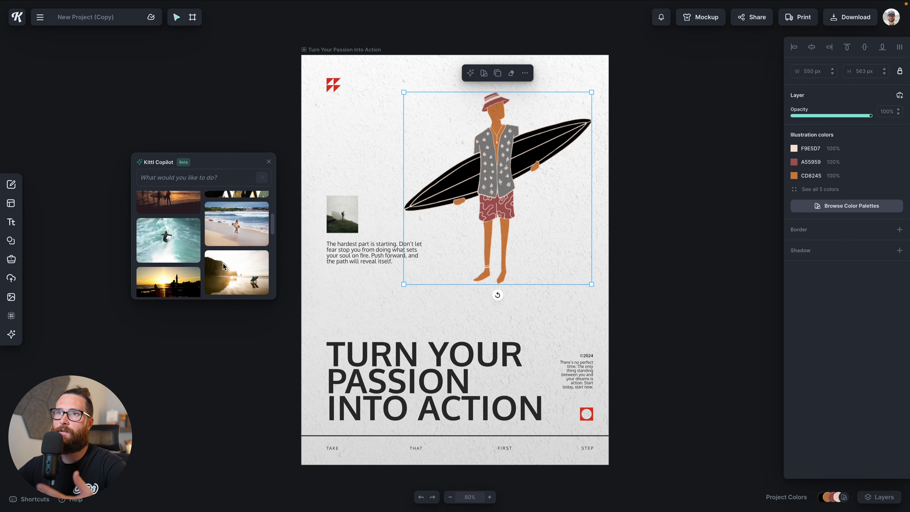
scroll(222, 266, "down", 4)
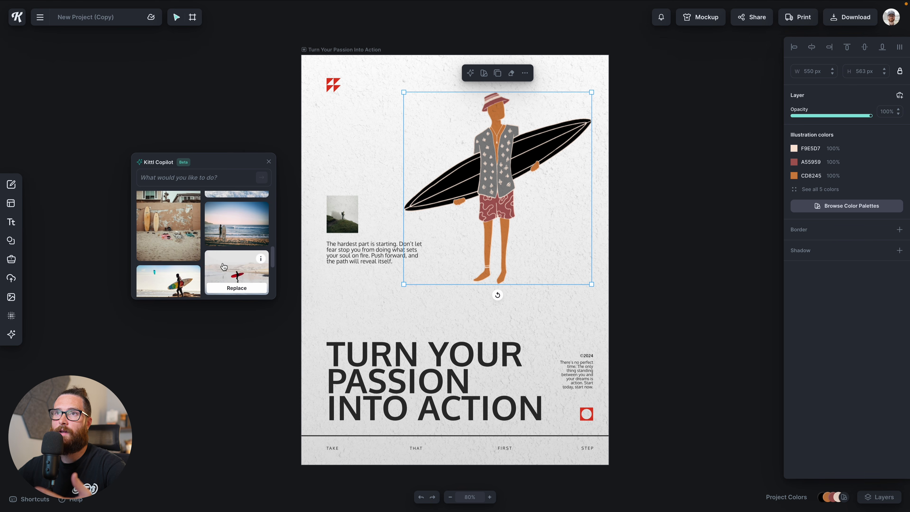
scroll(223, 266, "down", 2)
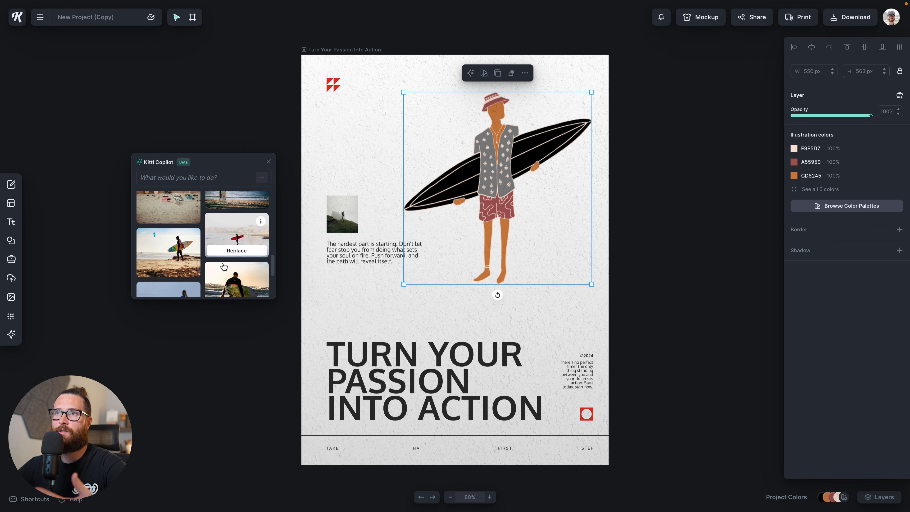
scroll(223, 266, "up", 1)
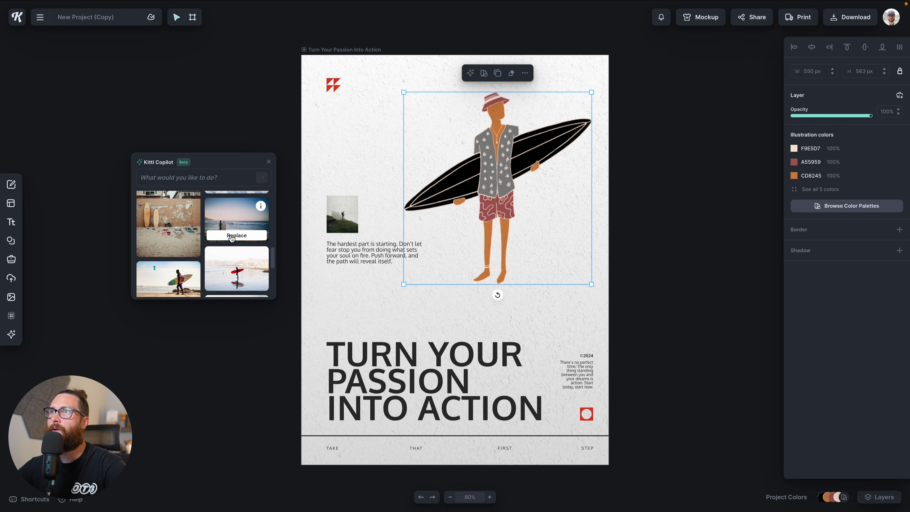
left_click(231, 235)
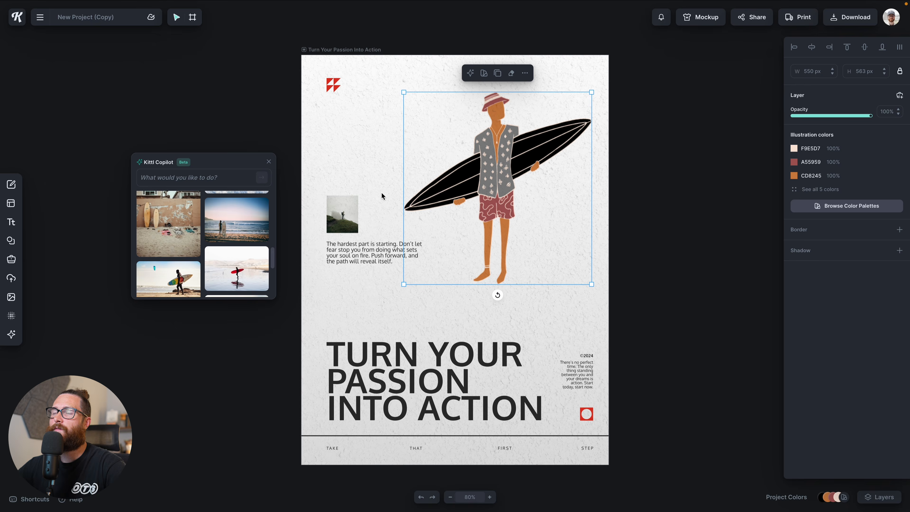
Step: Crop the surfer photo from its right side to about 309 px wide and place it near the poster's right margin
left_click_drag(525, 198, 557, 207)
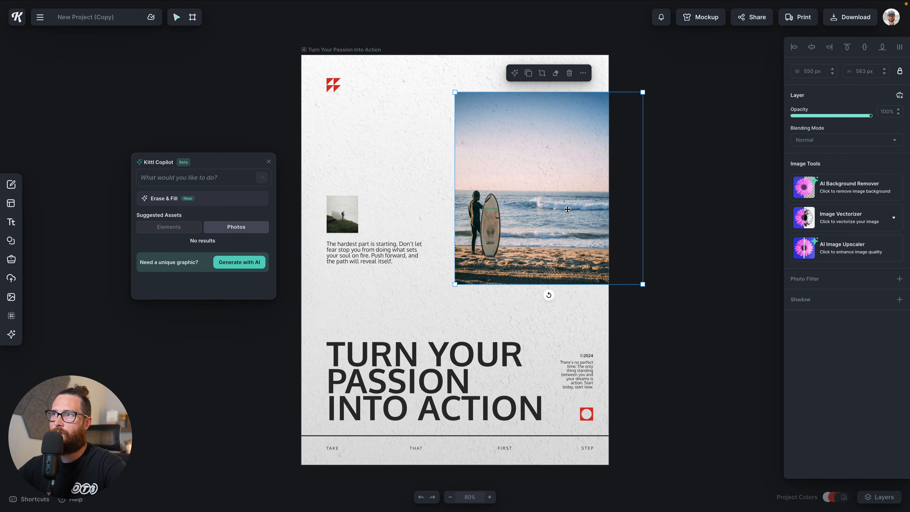
left_click(541, 73)
left_click_drag(642, 189, 560, 185)
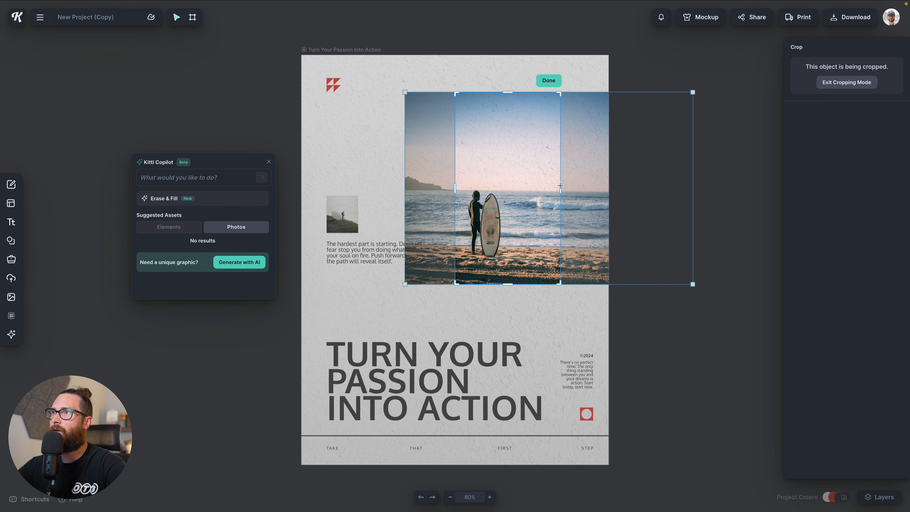
left_click(548, 81)
left_click_drag(489, 206, 512, 207)
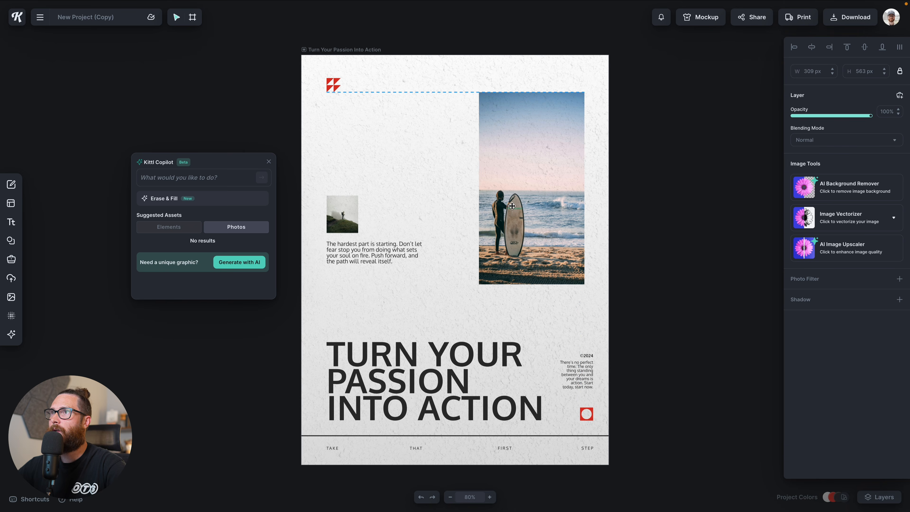
left_click(660, 275)
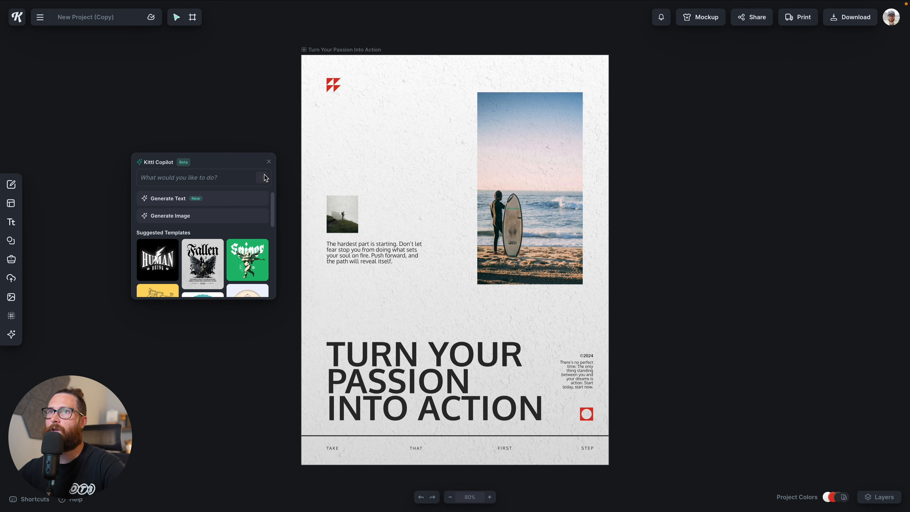
Step: Select the whole poster artboard and examine the prompt suggestions Copilot offers for it
left_click_drag(214, 161, 230, 161)
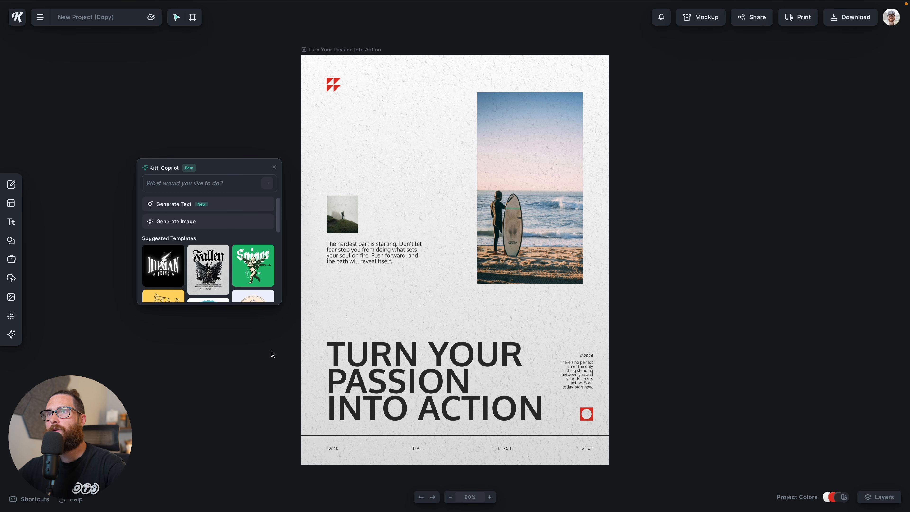
left_click(333, 50)
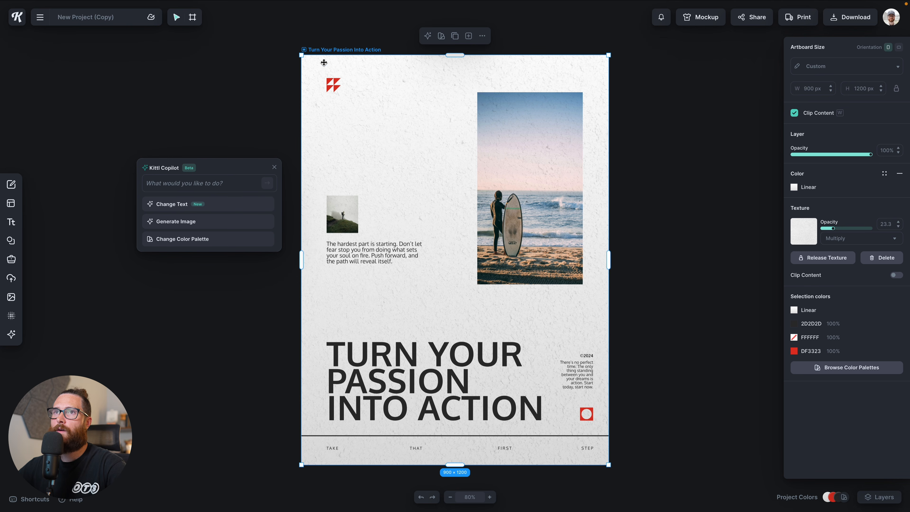
left_click_drag(210, 169, 214, 122)
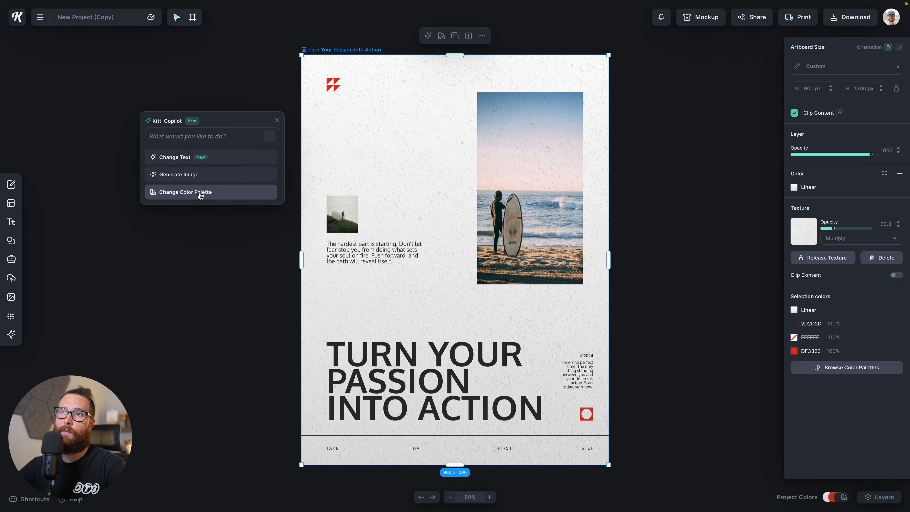
left_click(185, 137)
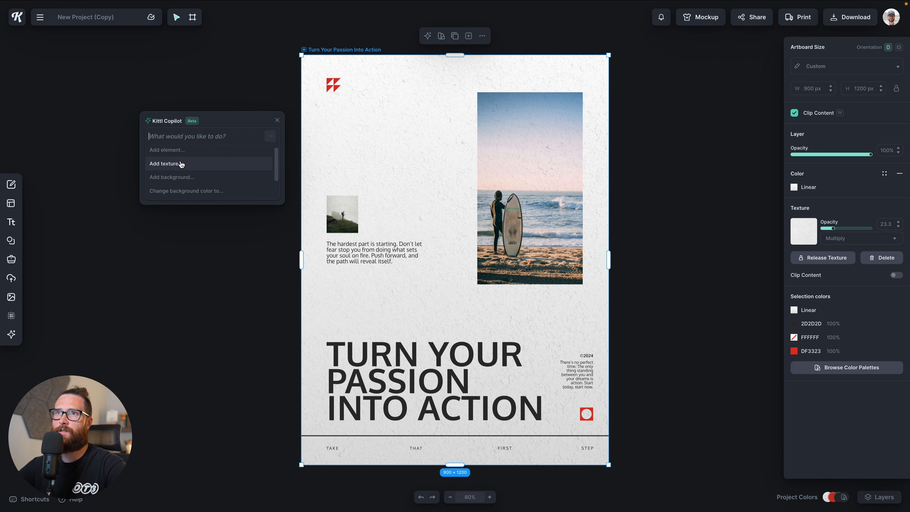
scroll(179, 172, "down", 2)
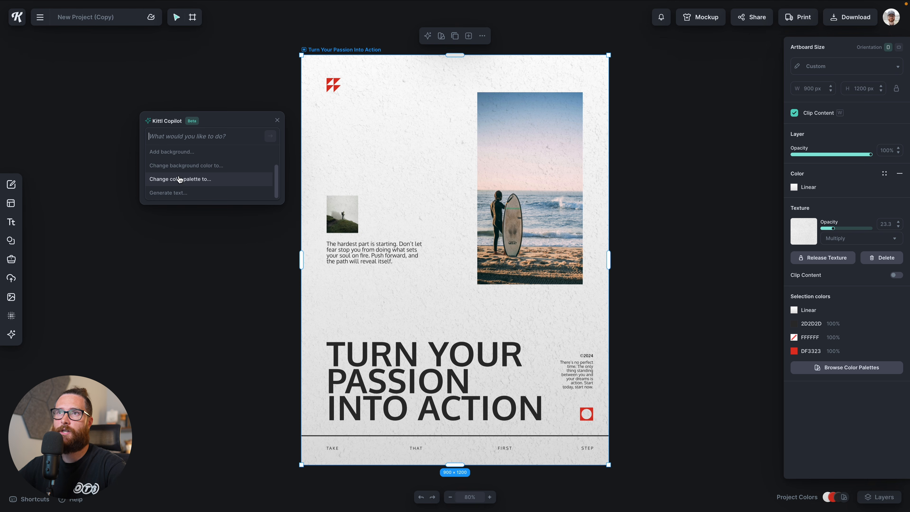
left_click(233, 123)
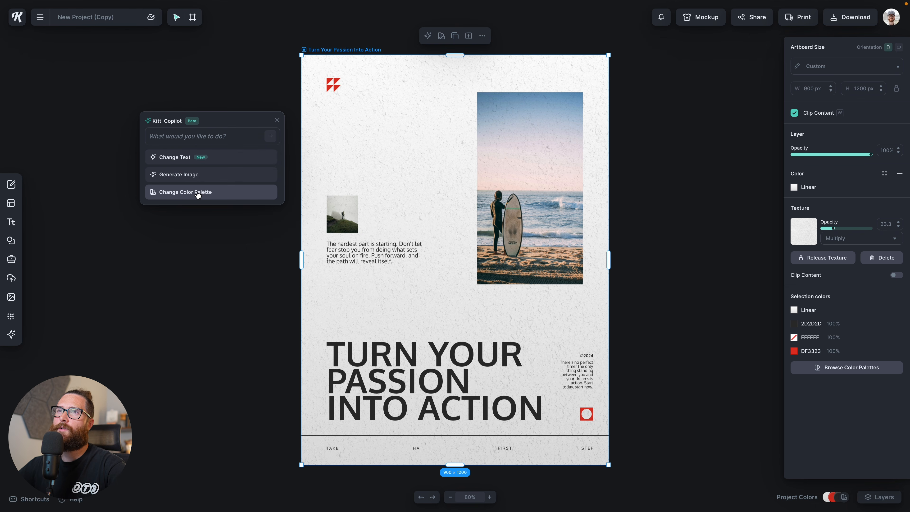
Step: Recolor the poster with Copilot's suggested Deep Wood color palette
left_click(186, 194)
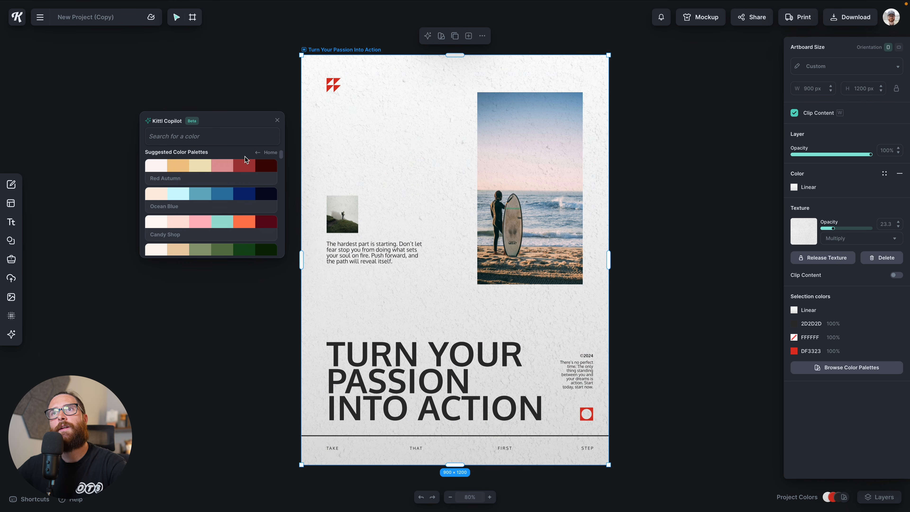
left_click(217, 164)
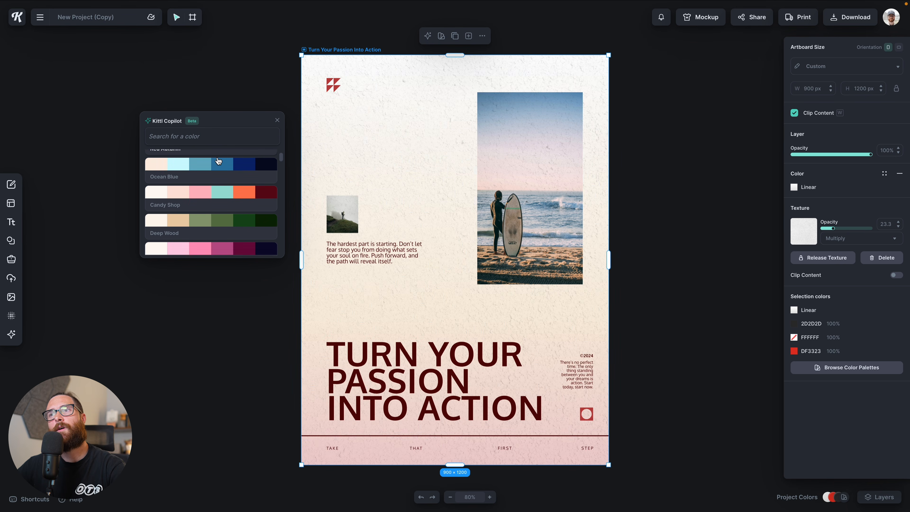
left_click(218, 224)
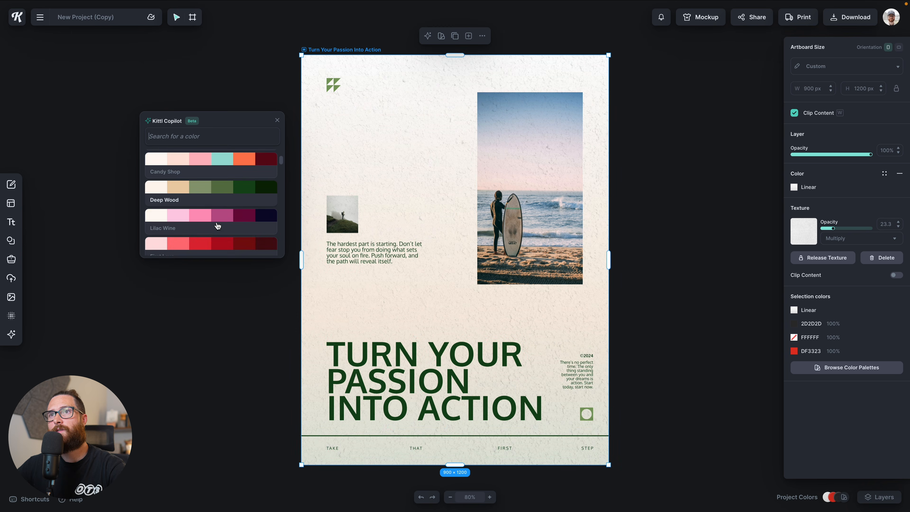
scroll(215, 224, "up", 1)
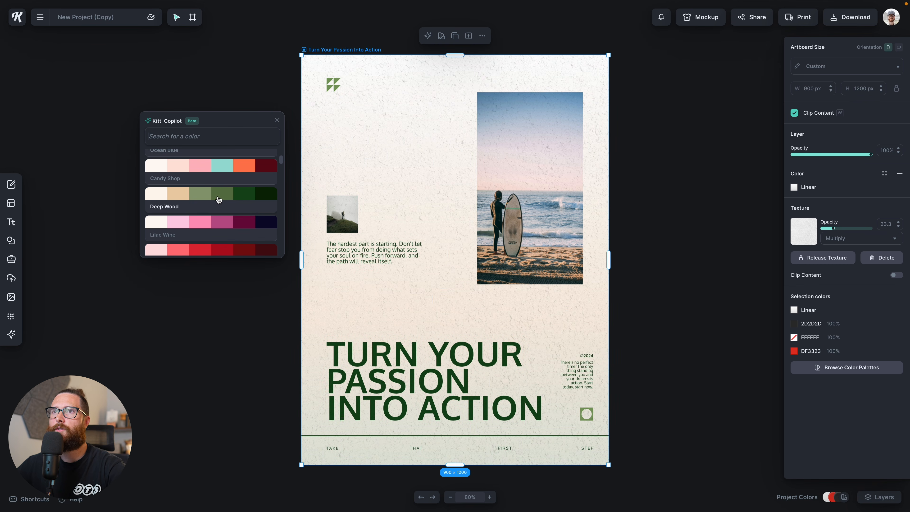
left_click(207, 194)
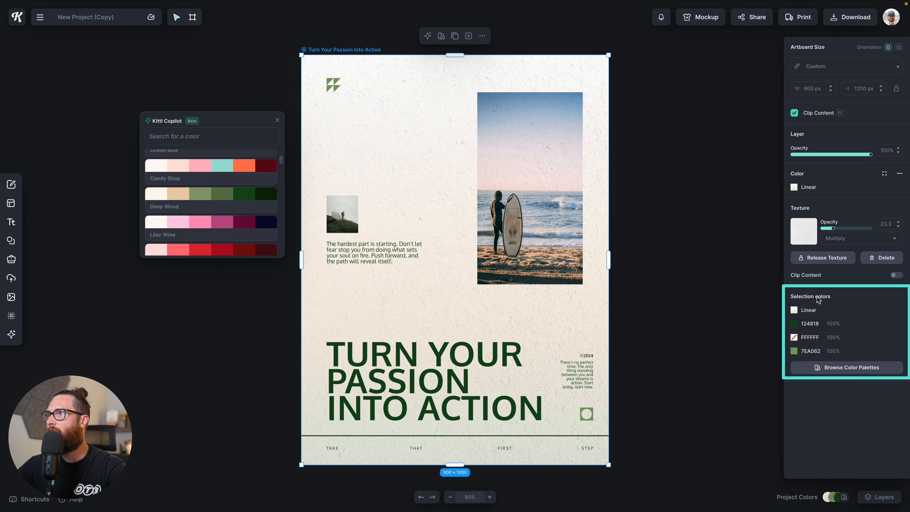
scroll(184, 153, "up", 2)
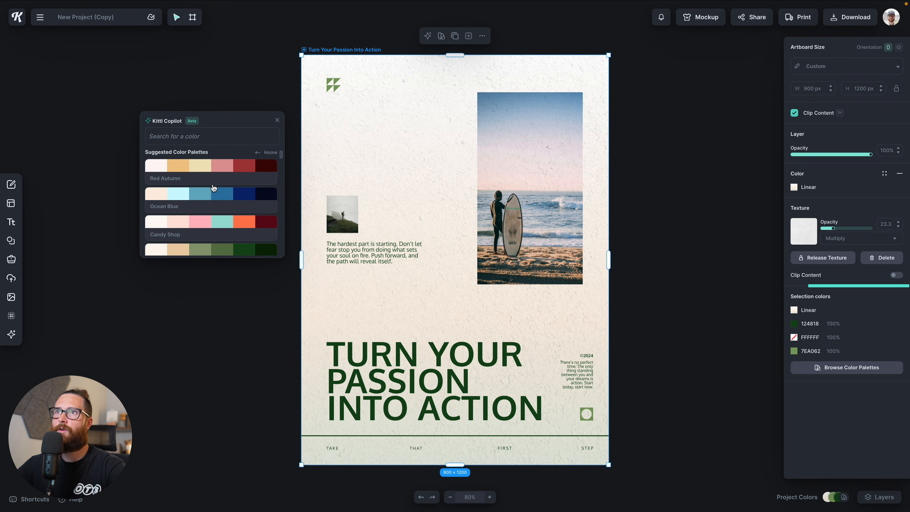
left_click(200, 134)
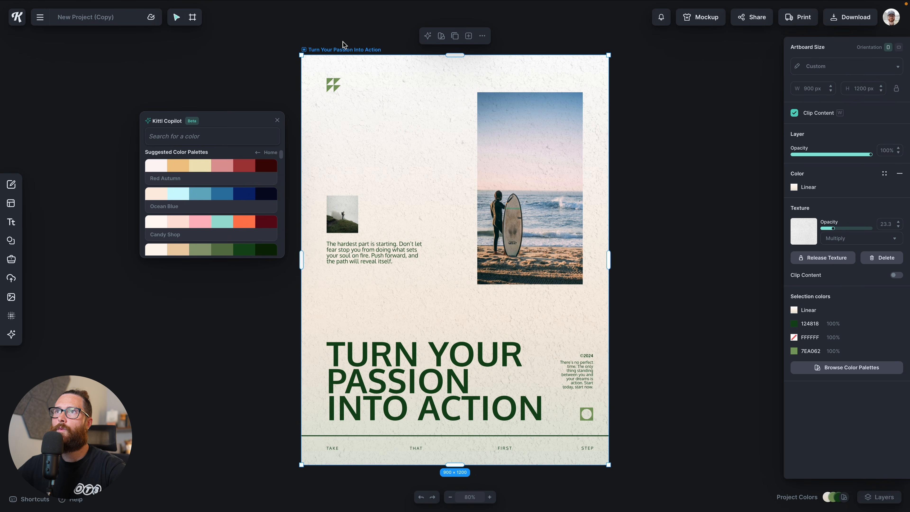
Step: Prepare a Copilot text change for the artboard with the Fun tone and the prompt "text about how surfing is fun"
left_click(251, 77)
left_click(339, 50)
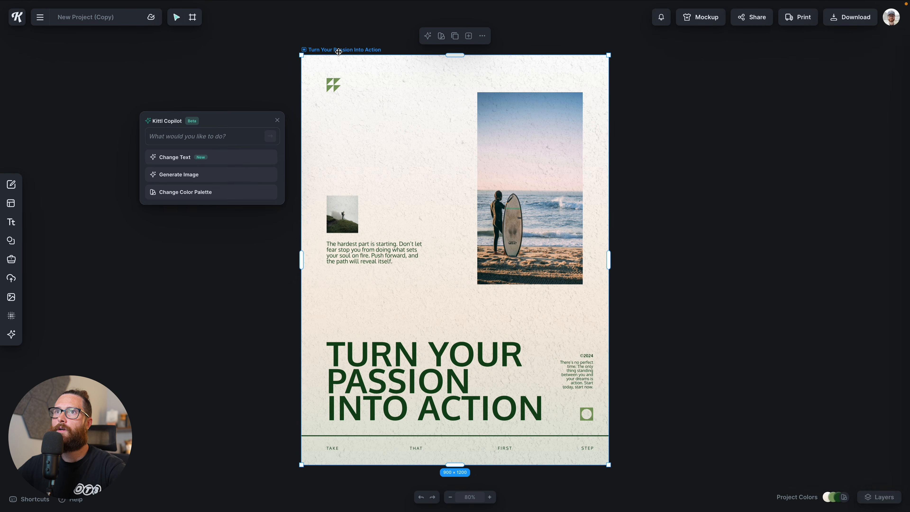
left_click(174, 159)
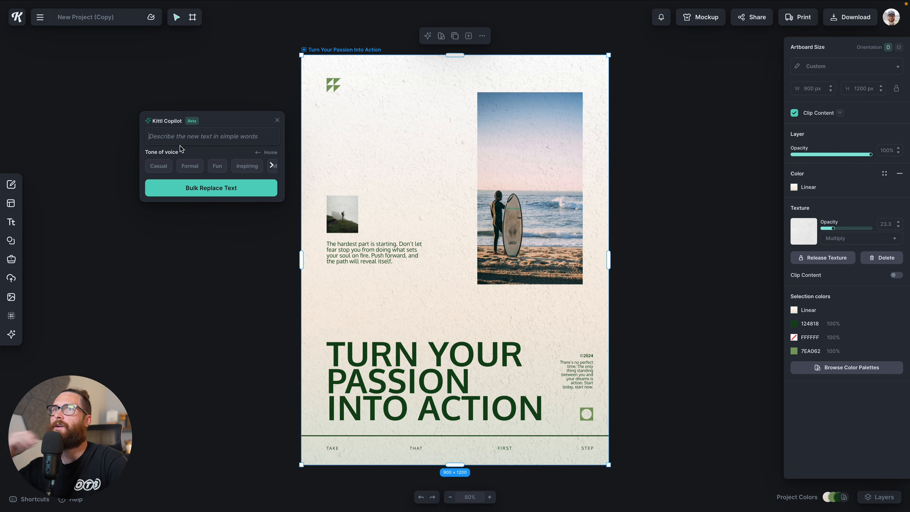
scroll(171, 172, "right", 1)
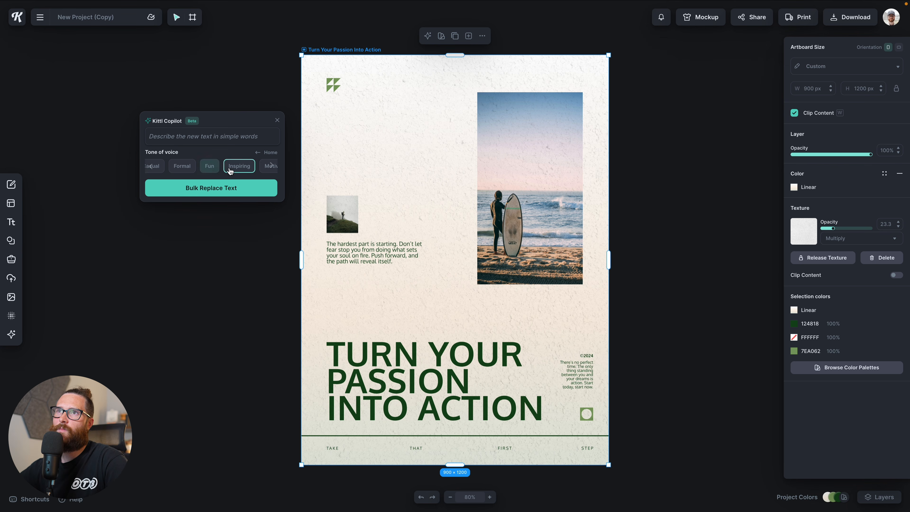
scroll(230, 171, "left", 1)
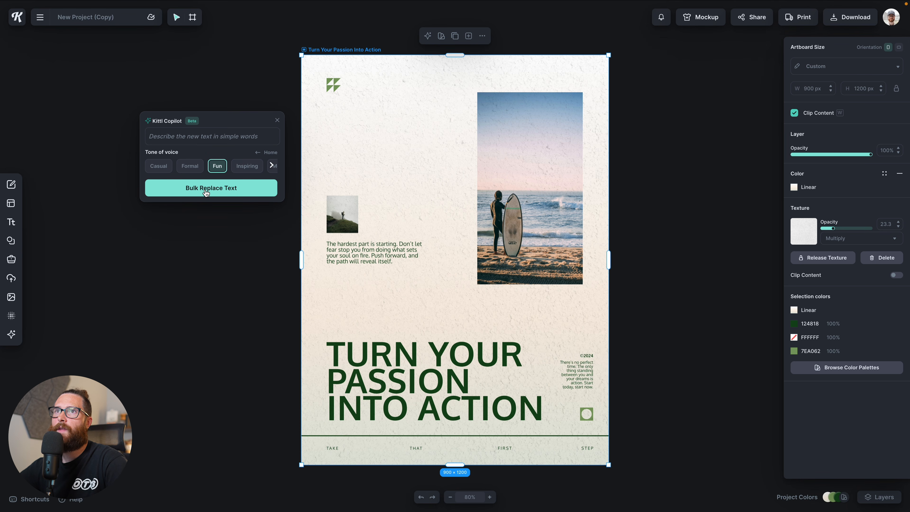
left_click(190, 133)
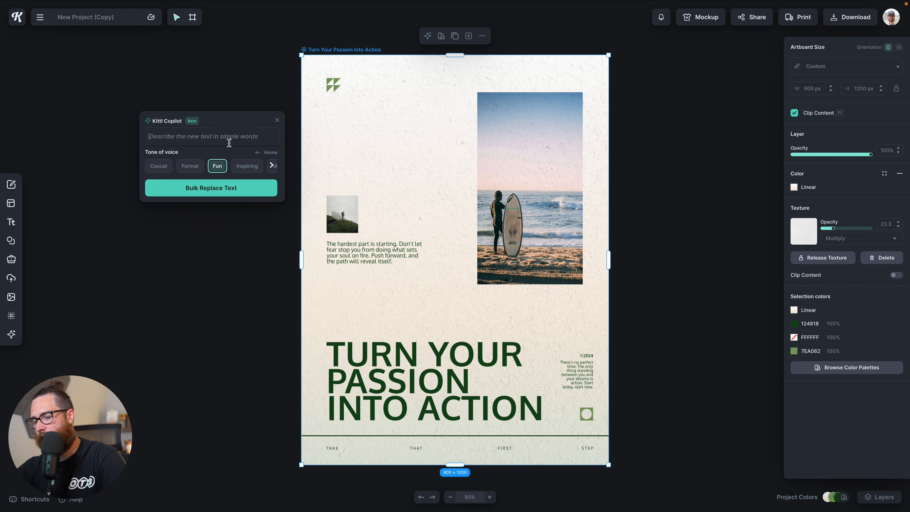
type("tet")
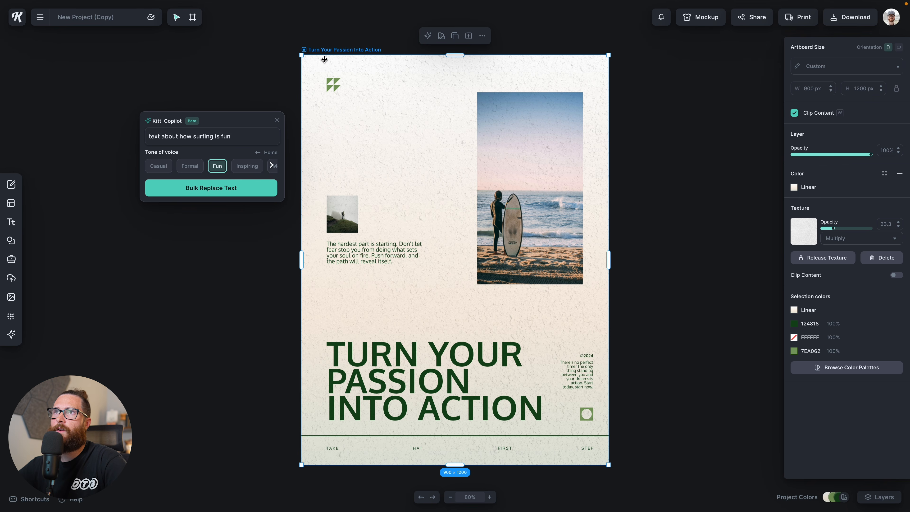
Step: Duplicate the poster artboard and place the copy beside the original on its right
left_click_drag(378, 62, 645, 64)
scroll(636, 145, "right", 2)
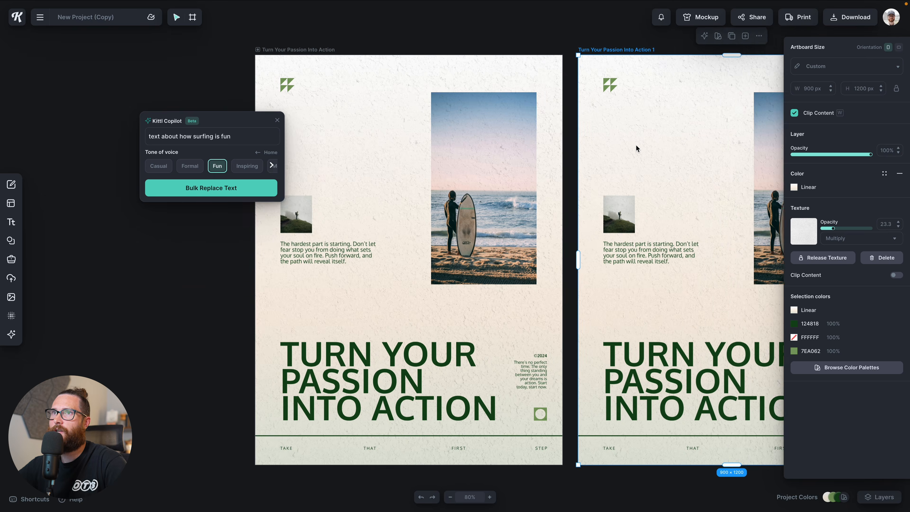
scroll(636, 145, "right", 4)
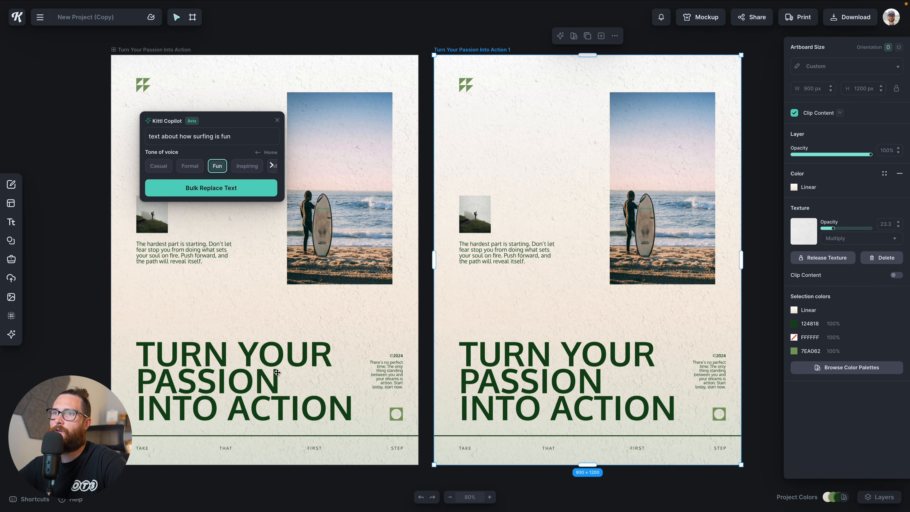
Step: Move the Copilot panel off the original poster into the empty space beside the duplicated artboard
scroll(231, 295, "down", 1)
left_click_drag(209, 129, 557, 93)
scroll(652, 190, "right", 6)
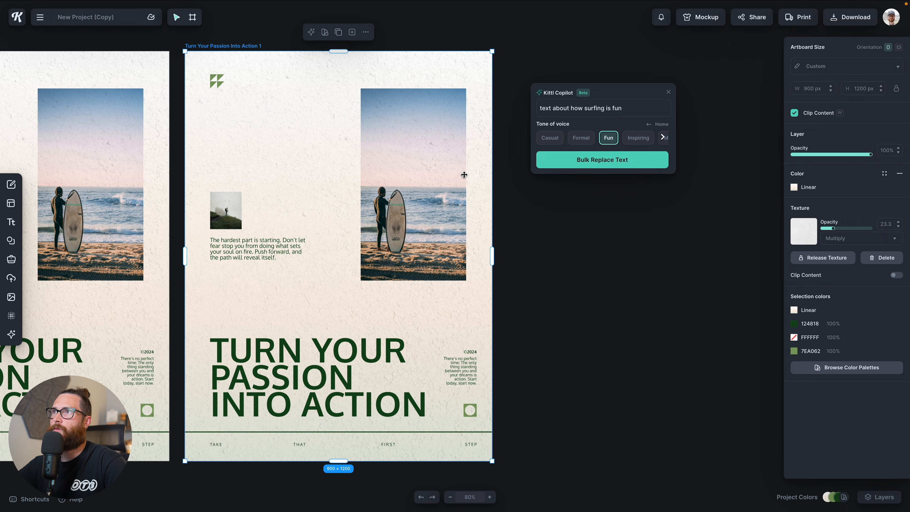
scroll(464, 176, "left", 1)
scroll(503, 204, "left", 3)
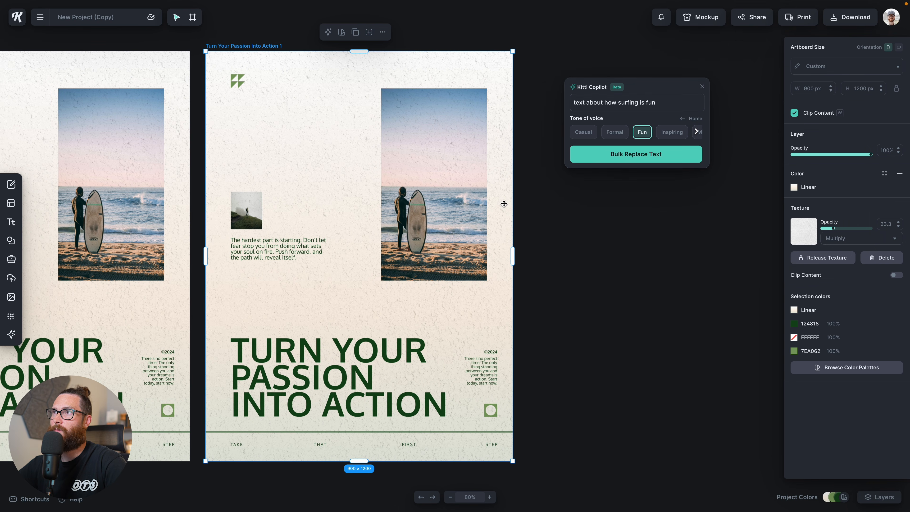
left_click_drag(629, 77, 649, 69)
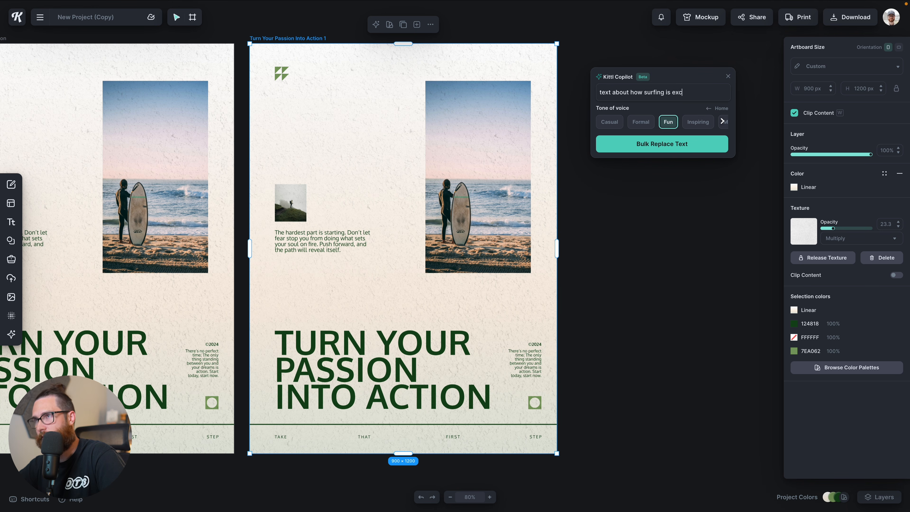
Step: Reword the Copilot text prompt to "surfing is really exciting"
left_click_drag(696, 92, 583, 92)
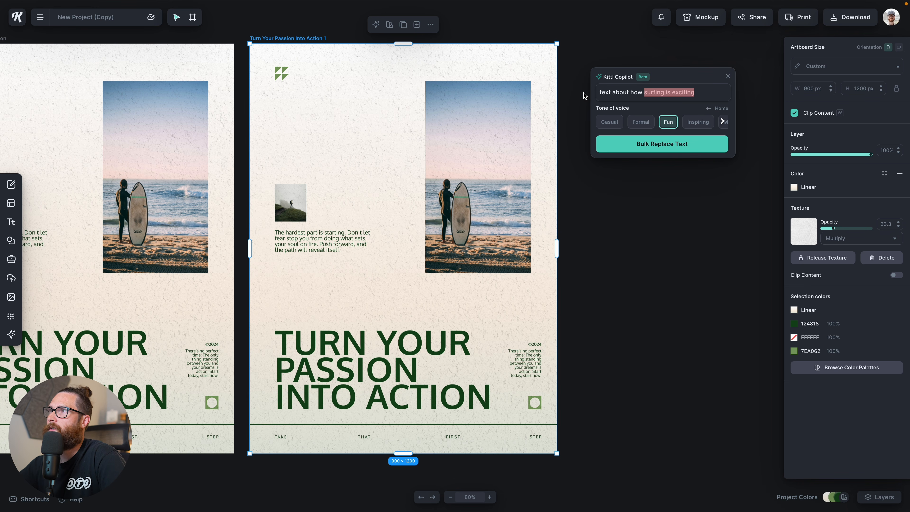
left_click(619, 94)
key("BackSpace")
key("BackSpace")
key("BackSpace")
key("BackSpace")
key("BackSpace")
key("BackSpace")
key("BackSpace")
key("BackSpace")
key("BackSpace")
key("BackSpace")
key("BackSpace")
key("BackSpace")
key("BackSpace")
key("BackSpace")
key("BackSpace")
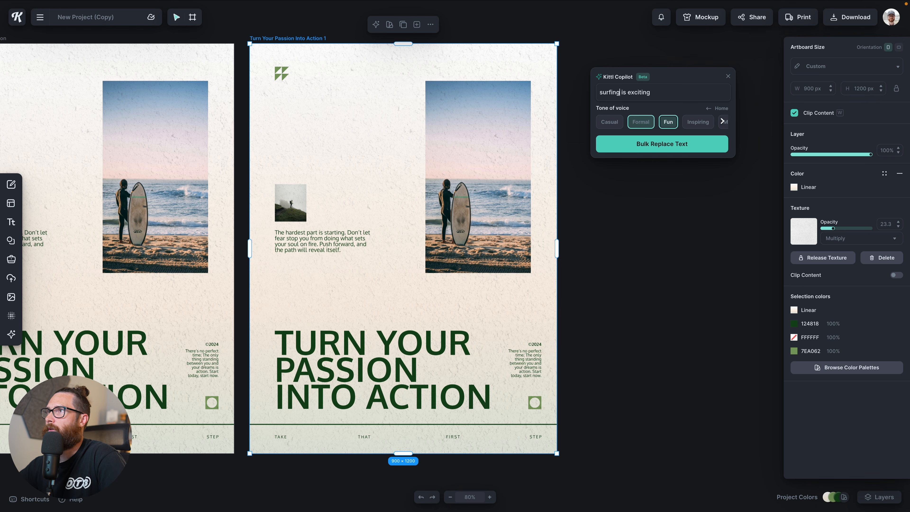
type("really")
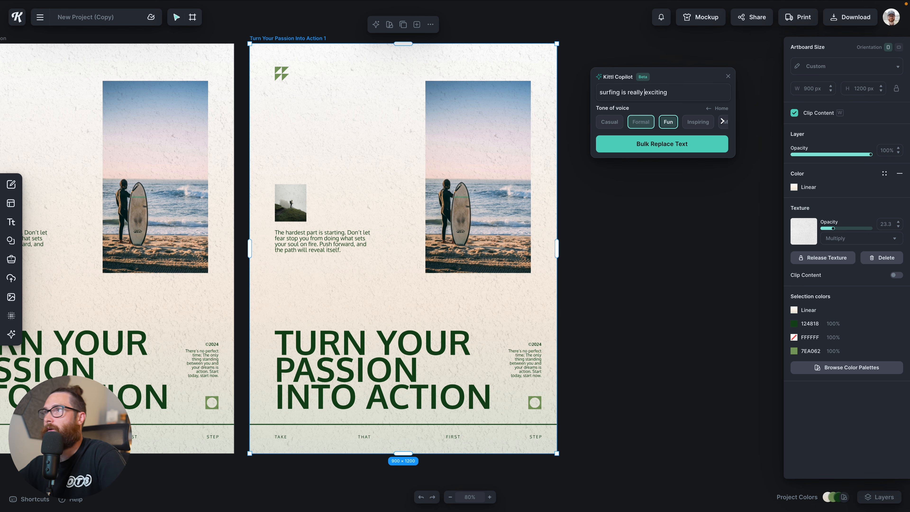
Step: Bulk replace all text on the duplicated poster artboard using the Fun tone of voice
left_click(668, 123)
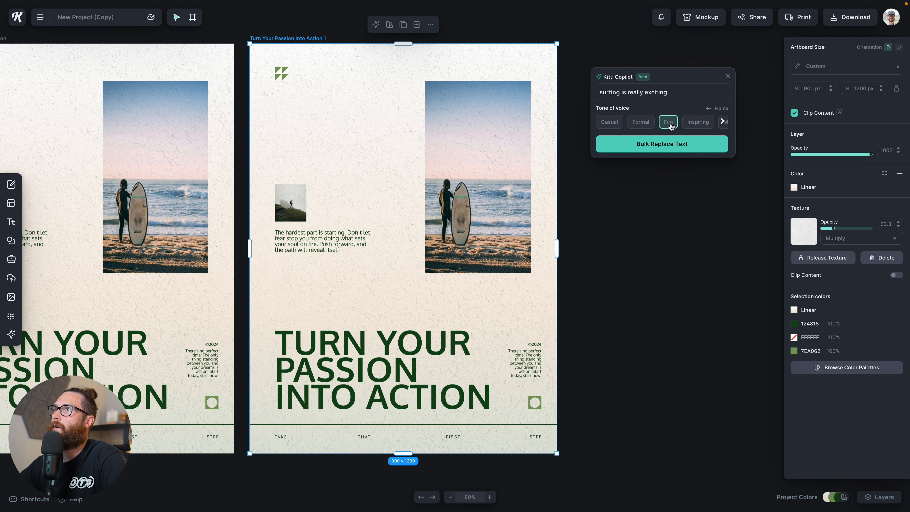
left_click(661, 148)
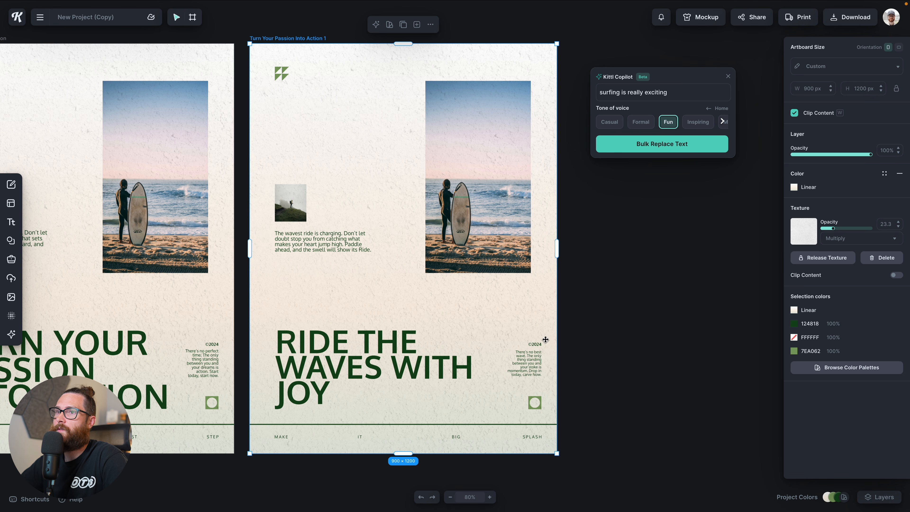
left_click(576, 346)
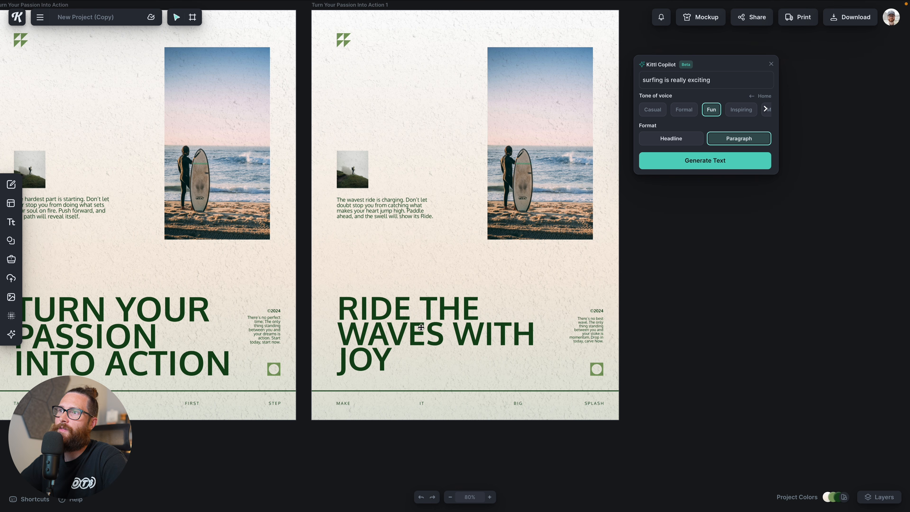
Step: Move the Copilot panel farther from the duplicated poster and generate Headline-format text from the prompt
scroll(378, 335, "up", 1)
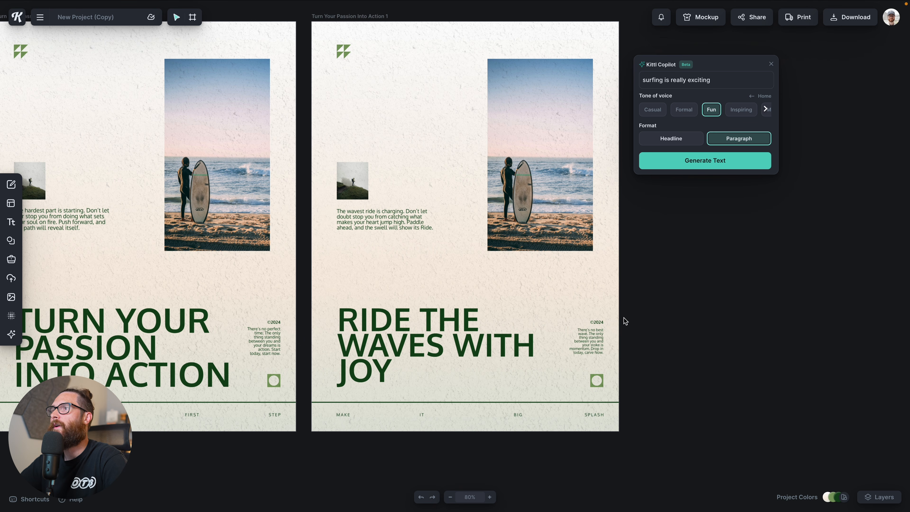
scroll(609, 324, "left", 3)
left_click_drag(686, 68, 749, 63)
scroll(620, 304, "up", 2)
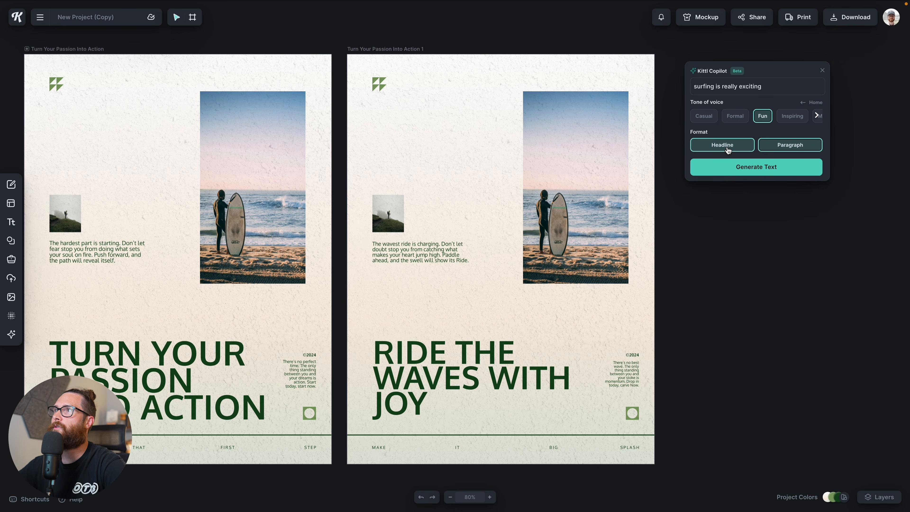
left_click(727, 150)
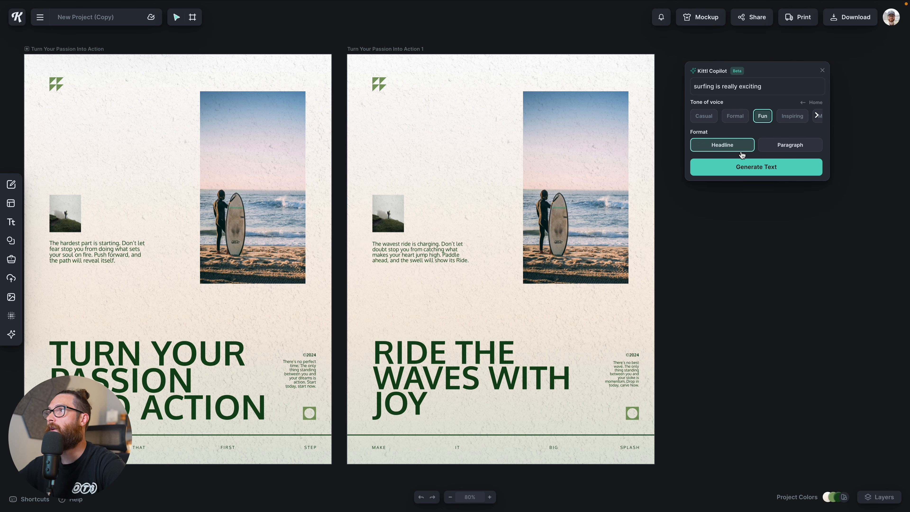
left_click(770, 172)
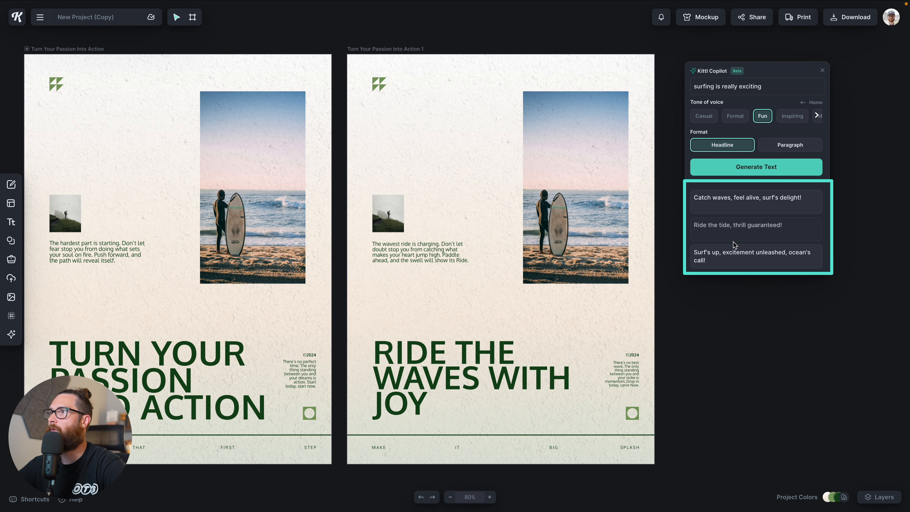
Step: Insert the suggested headline "Catch waves, feel alive, surf's delight!" near the top of the duplicated poster and copy its wording
left_click(752, 199)
left_click_drag(464, 237, 495, 110)
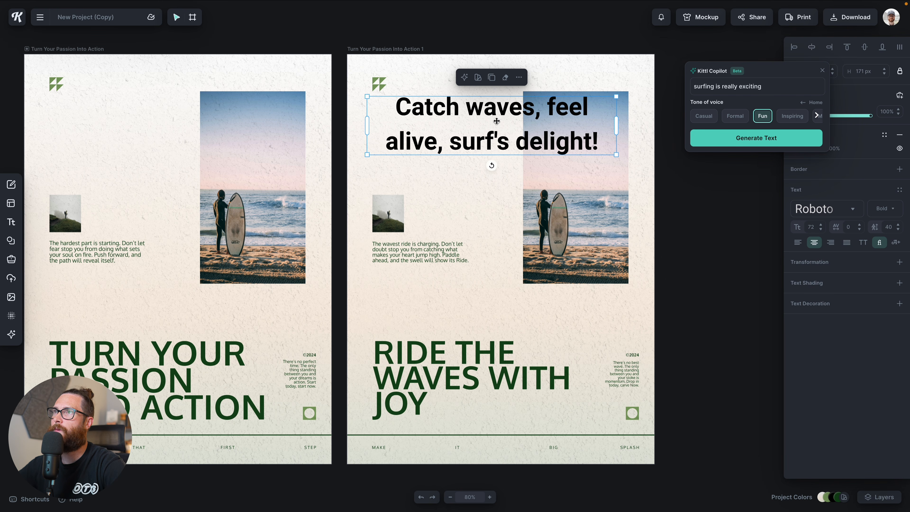
triple_click(478, 115)
key("ctrl+c")
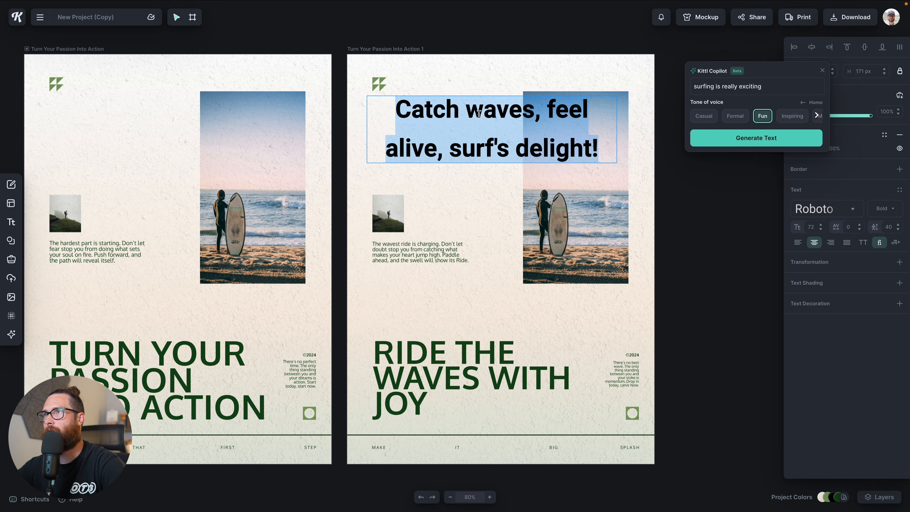
key("Escape")
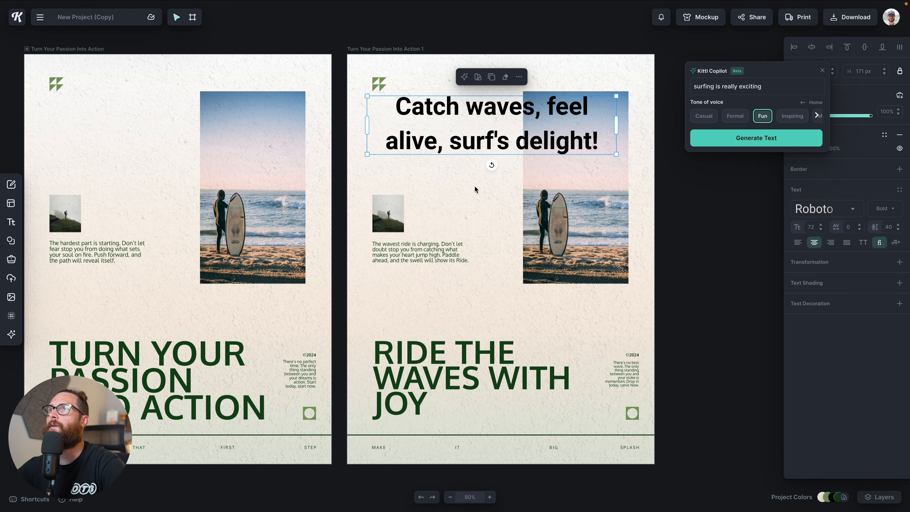
Step: Delete the inserted text box and replace the duplicated poster's large headline wording with the copied "Catch waves, feel alive, surf's delight!"
key("Delete")
left_click(444, 358)
double_click(439, 358)
key("ctrl+a")
key("BackSpace")
key("ctrl+v")
left_click(698, 319)
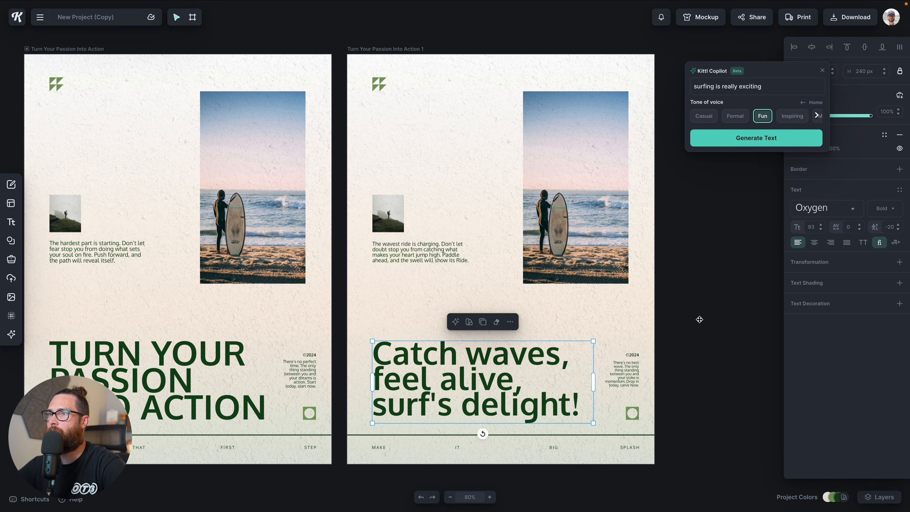
left_click(698, 320)
Step: Set the duplicated poster's headline in all caps and resize it to three lines that clear the small text beside it
left_click(484, 390)
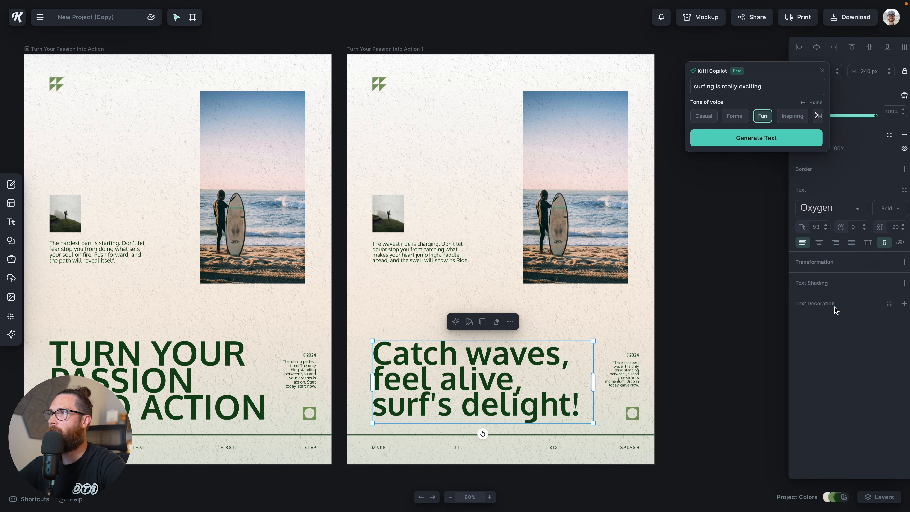
left_click(863, 242)
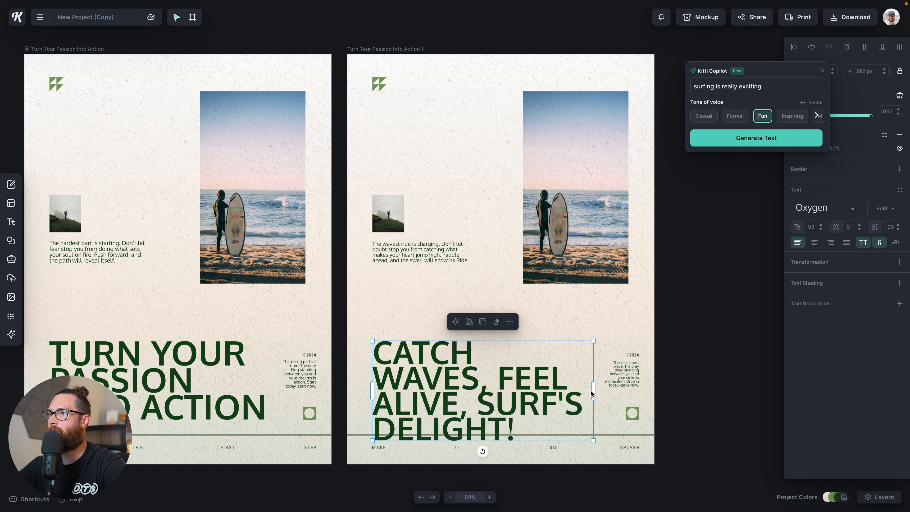
left_click_drag(593, 391, 634, 380)
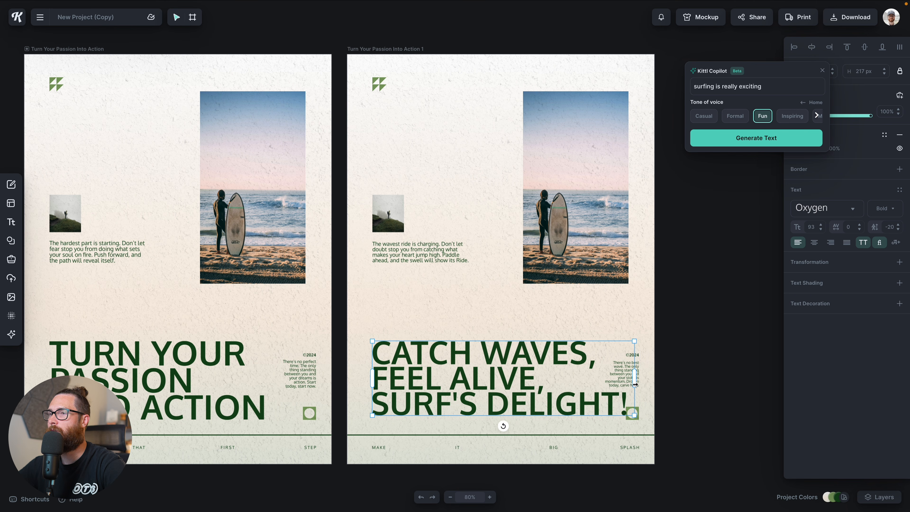
left_click_drag(634, 339, 632, 348)
left_click(668, 337)
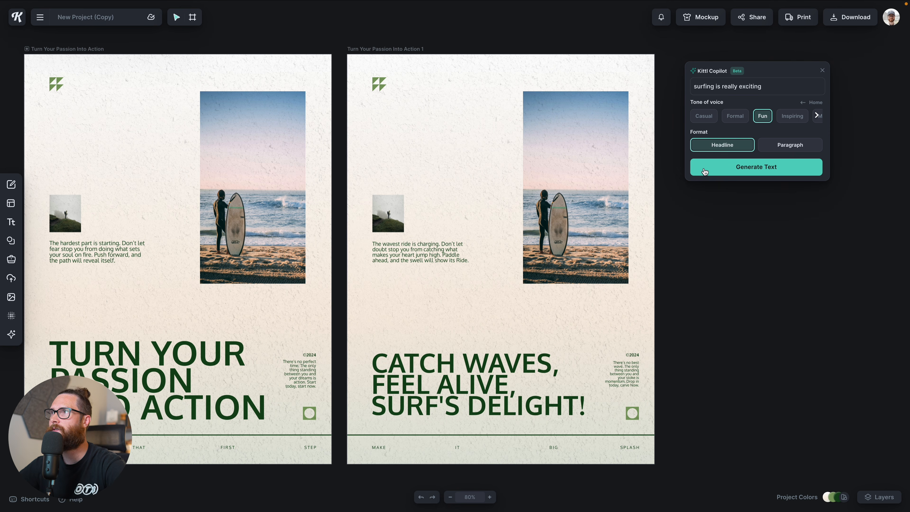
Step: Examine Copilot's suggested replacement elements and prompt commands for the green triangle mark on the duplicated poster
left_click(379, 89)
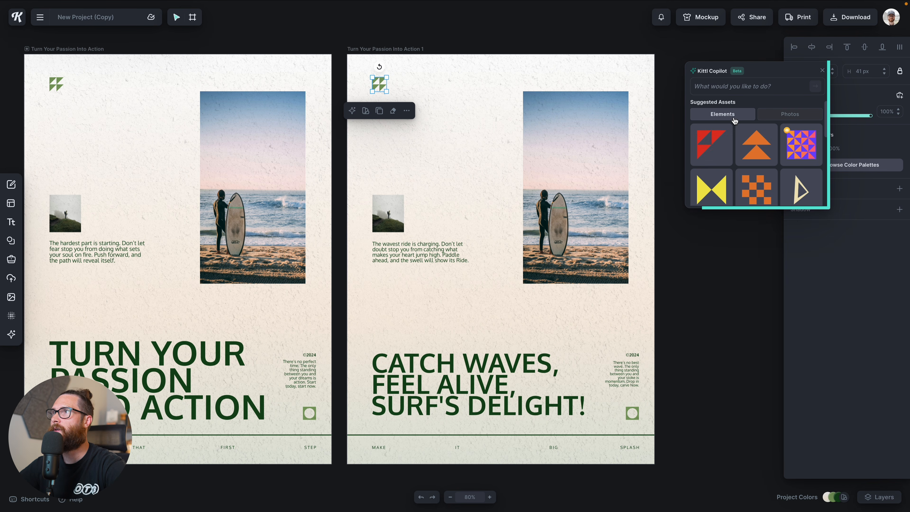
scroll(770, 175, "down", 2)
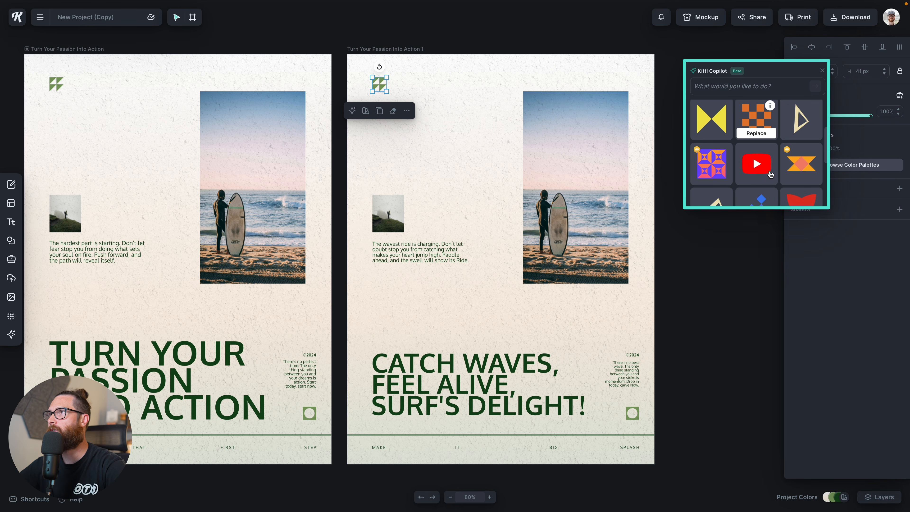
left_click(762, 86)
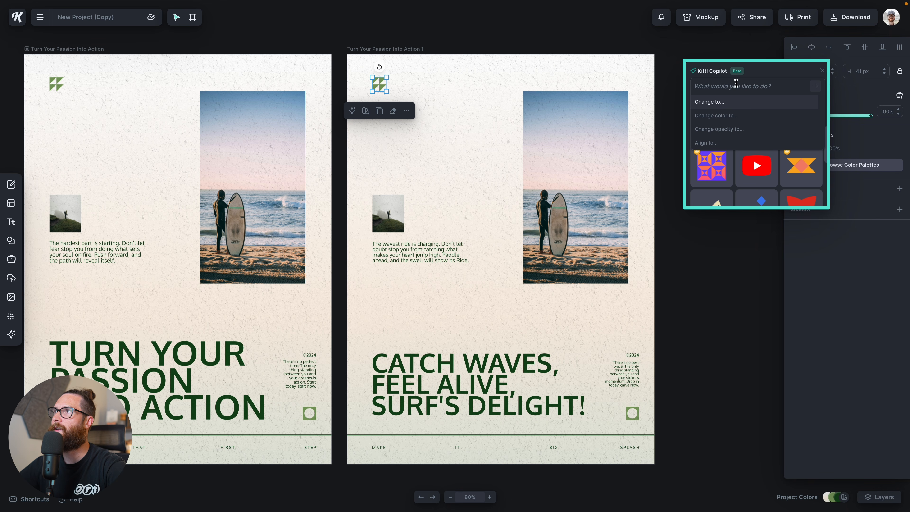
left_click_drag(738, 76, 725, 78)
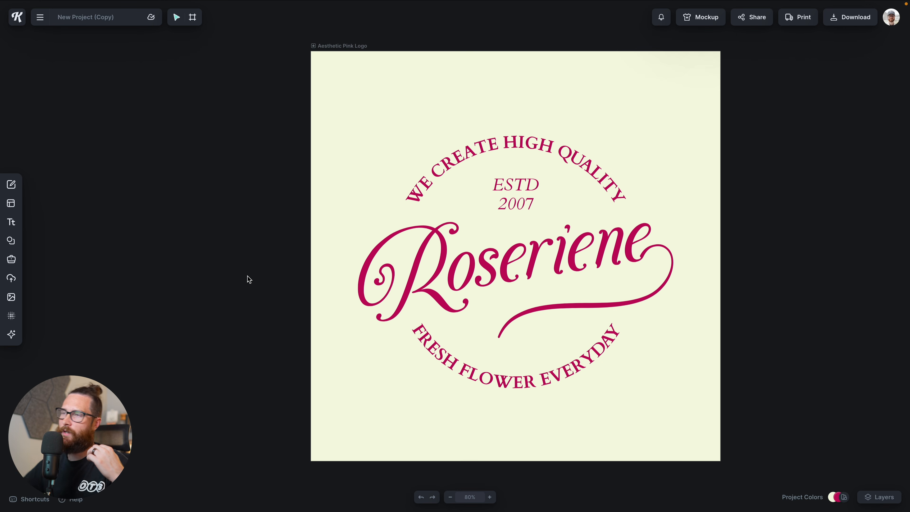
Step: Duplicate the Aesthetic Pink Logo artboard and place the copy beside the original on its right
left_click_drag(384, 203, 236, 209)
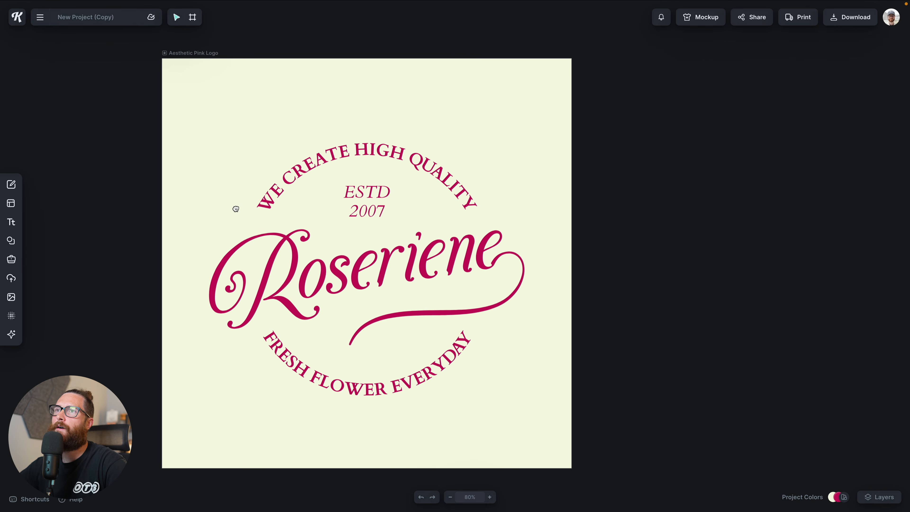
left_click(211, 57)
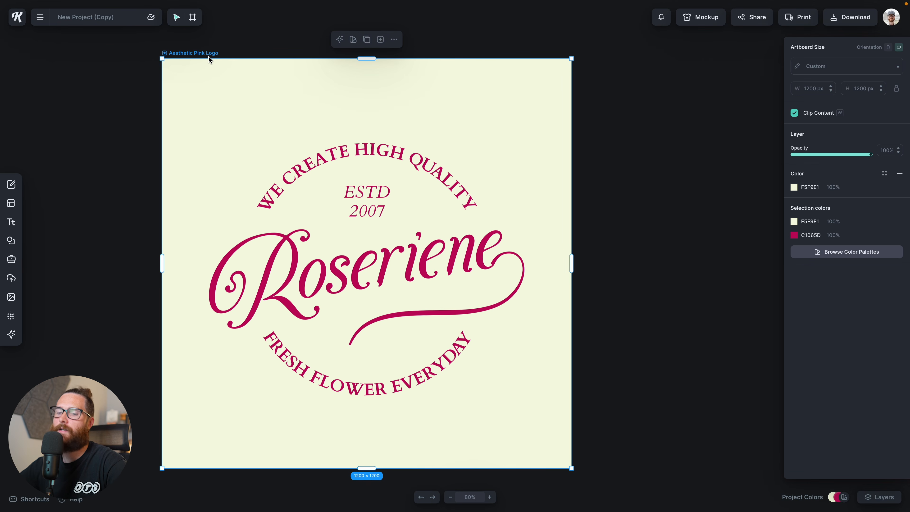
left_click_drag(206, 55, 622, 82)
scroll(608, 91, "right", 5)
scroll(598, 113, "up", 2)
scroll(598, 113, "down", 2)
scroll(598, 114, "down", 4)
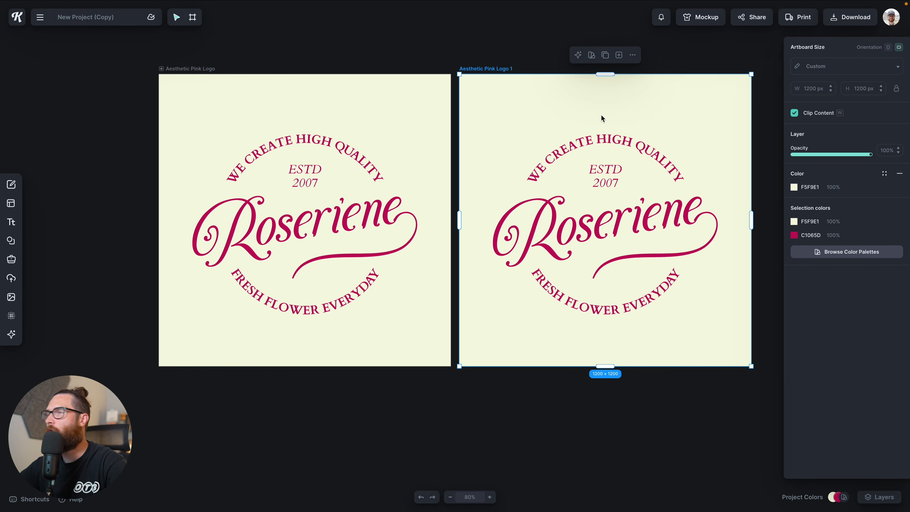
left_click(695, 169)
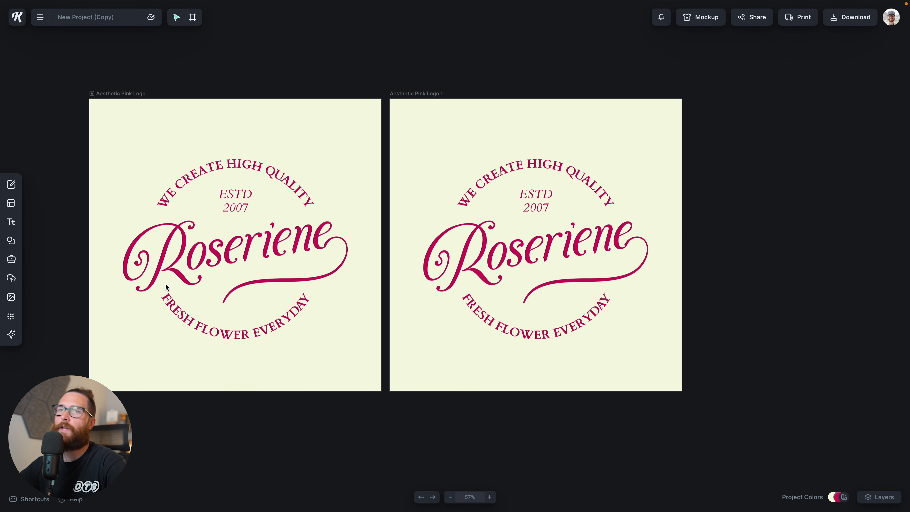
Step: Search the photo library for "flowers" and browse for a classical floral still-life painting
left_click(15, 300)
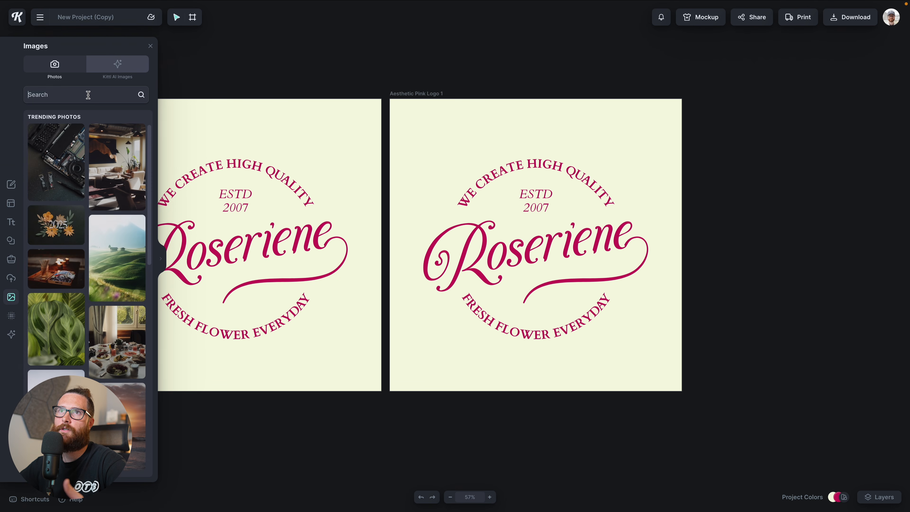
left_click(88, 94)
type("flowers")
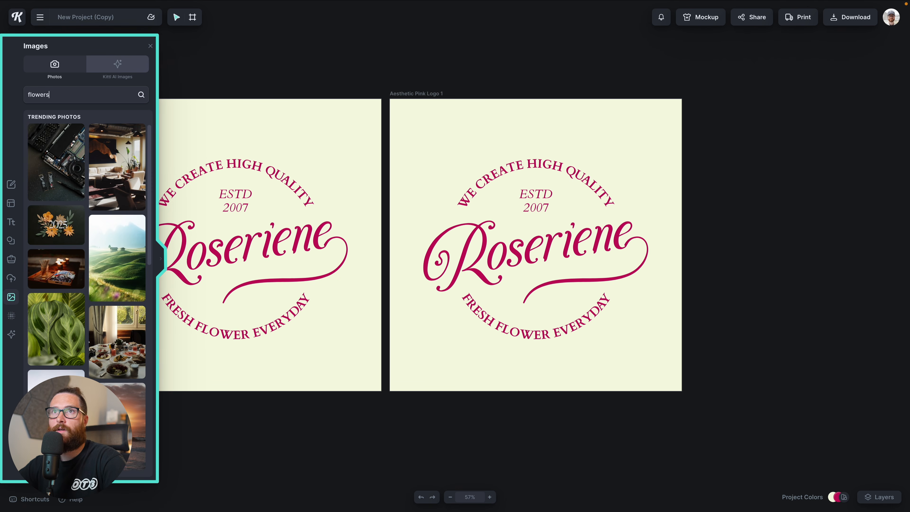
key("Return")
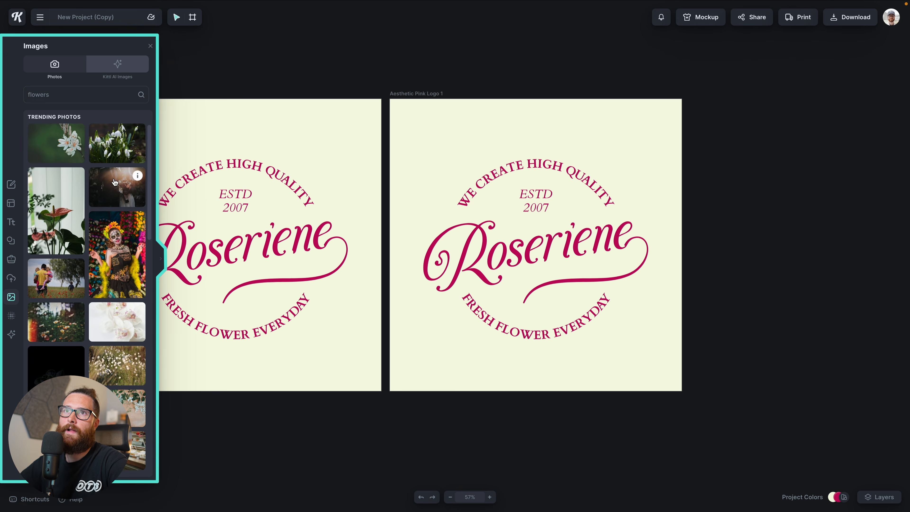
scroll(100, 294, "down", 15)
scroll(99, 294, "down", 10)
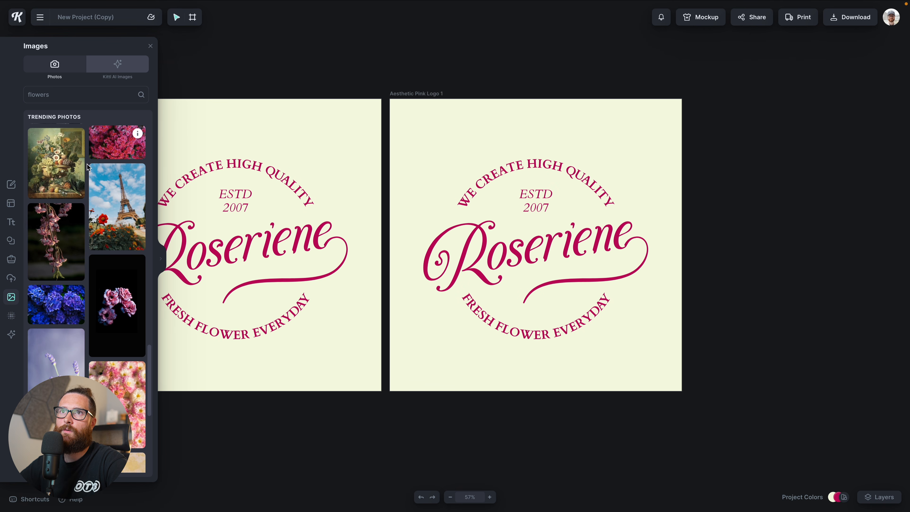
Step: Insert the floral still-life painting over the duplicated logo artboard and close the image library
left_click(53, 170)
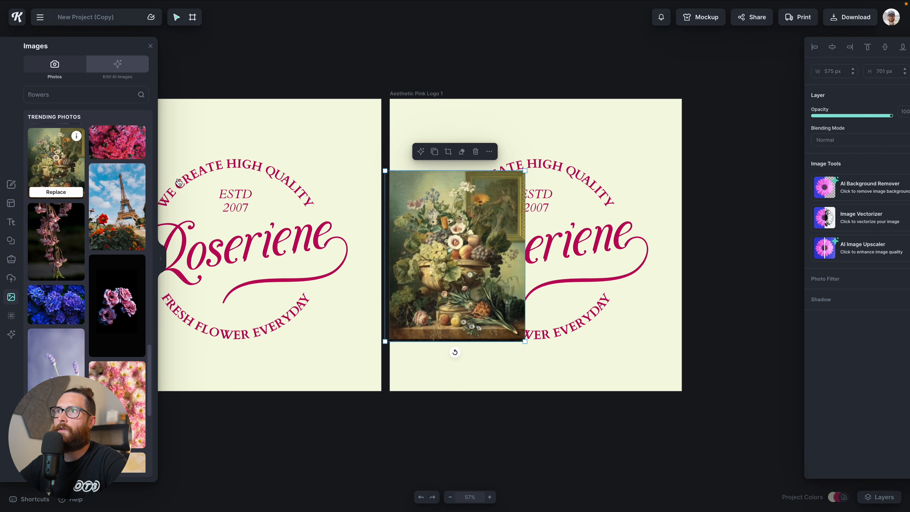
left_click_drag(413, 277, 479, 267)
scroll(446, 264, "down", 2)
scroll(480, 234, "right", 2)
left_click(150, 46)
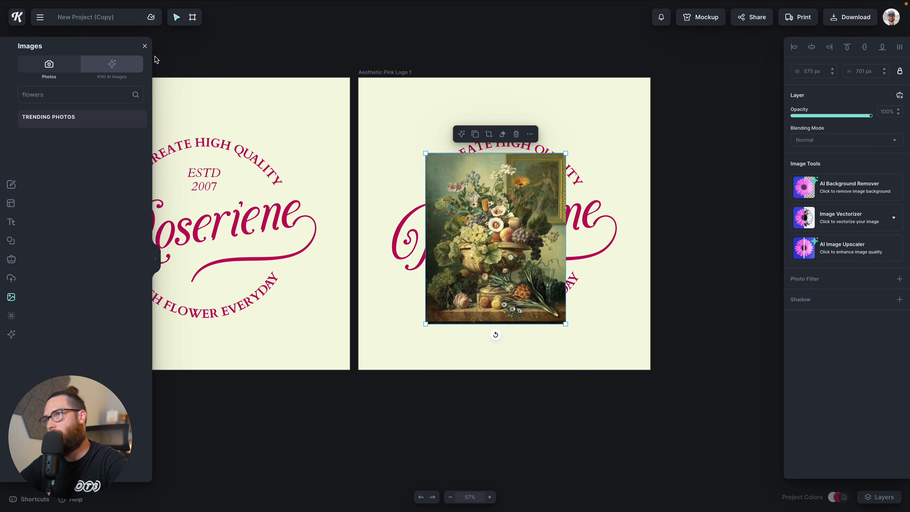
Step: Align the painting with the upper-left corner of the duplicated logo artboard
scroll(500, 258, "right", 4)
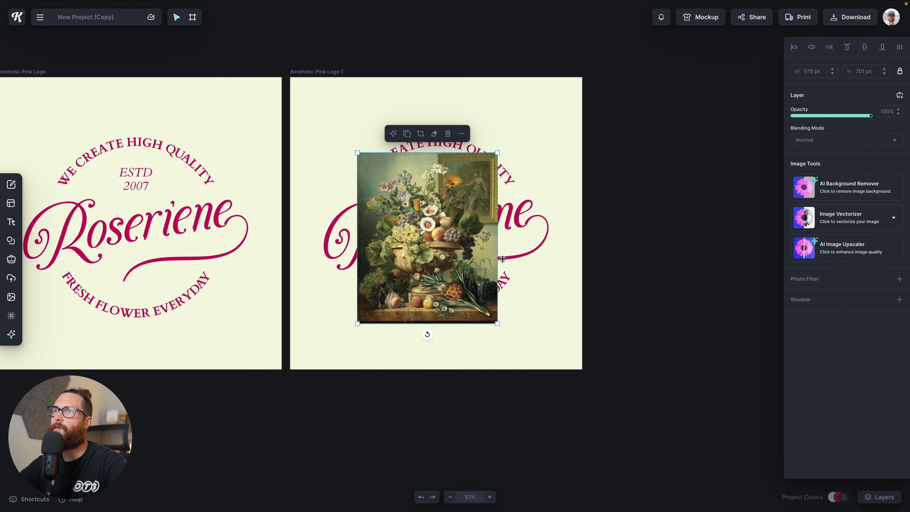
left_click_drag(481, 251, 469, 238)
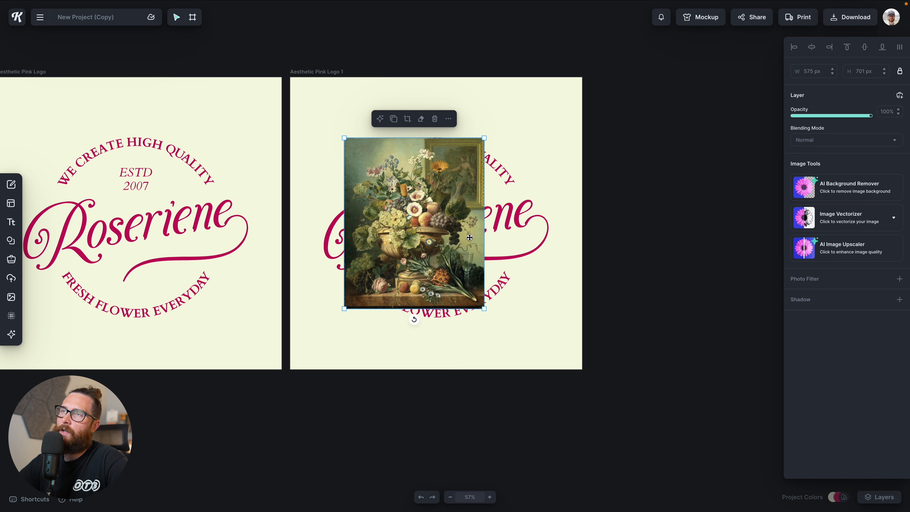
left_click_drag(469, 238, 415, 176)
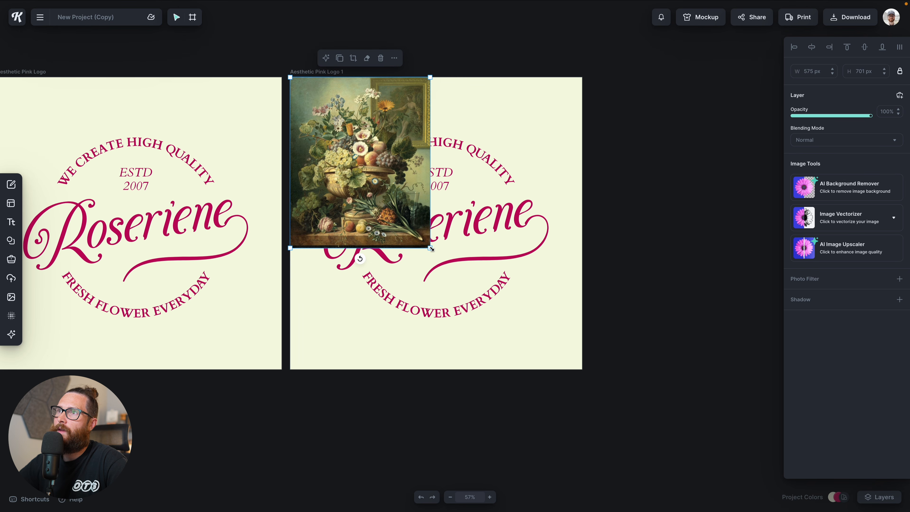
Step: Enlarge the floral painting until it covers the duplicated logo artboard and send it behind the logo text
left_click_drag(431, 248, 597, 442)
left_click_drag(498, 307, 457, 276)
right_click(465, 225)
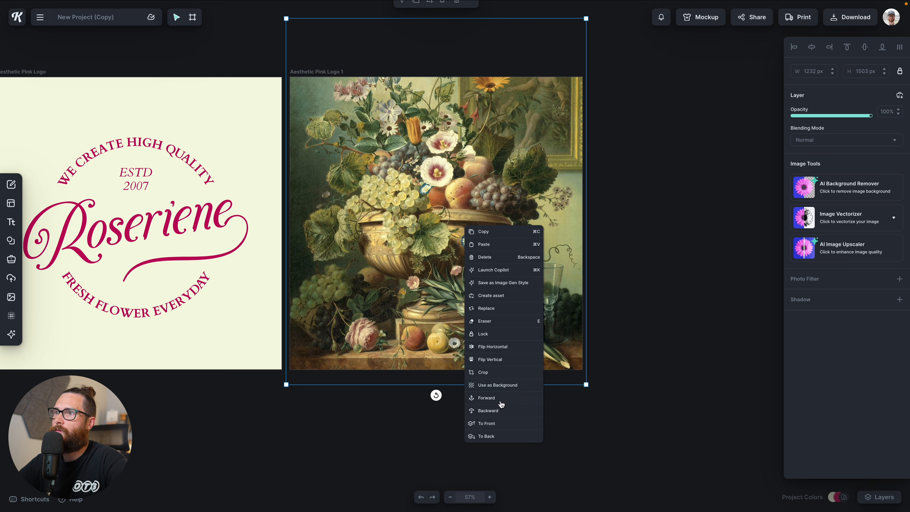
left_click(484, 435)
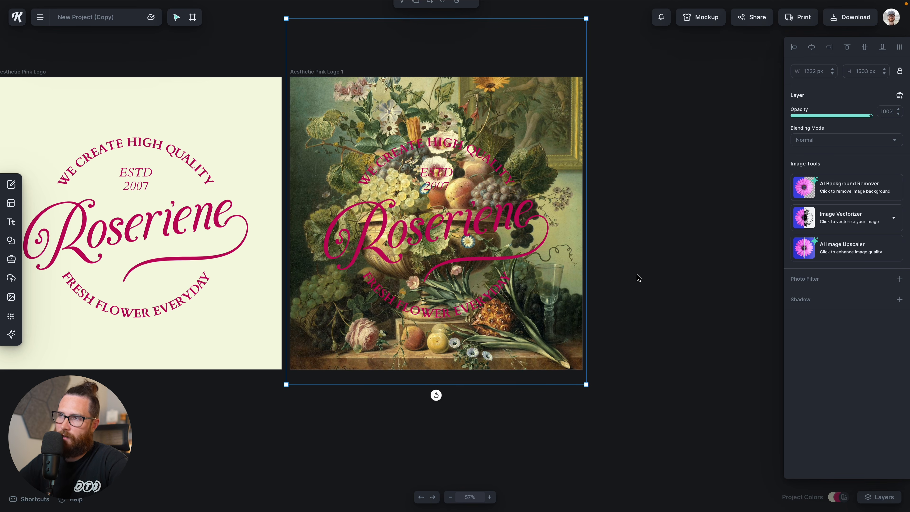
Step: Undo the painting's layer change, enlargement and repositioning
key("super+z")
key("super+z")
key("super+z")
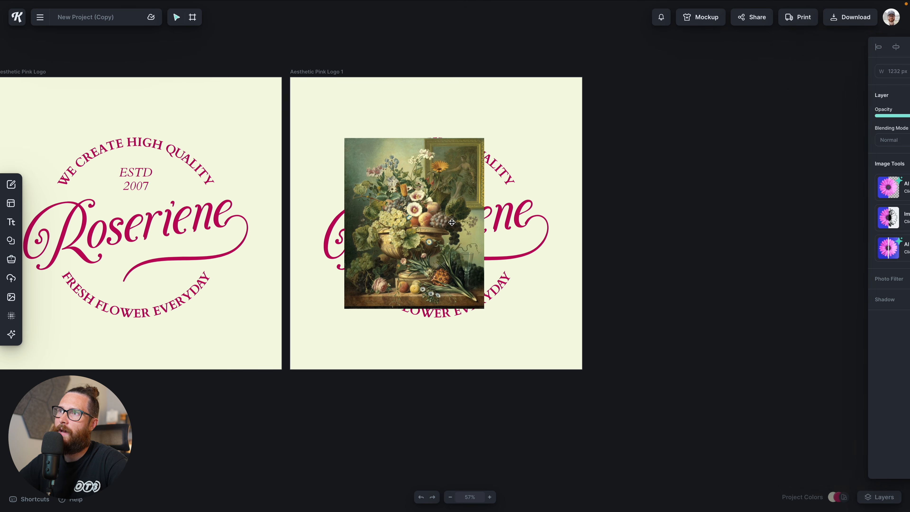
Step: Reposition the floral painting over the duplicated logo artboard and use it as the artboard's background
left_click(356, 223)
left_click_drag(356, 223, 393, 213)
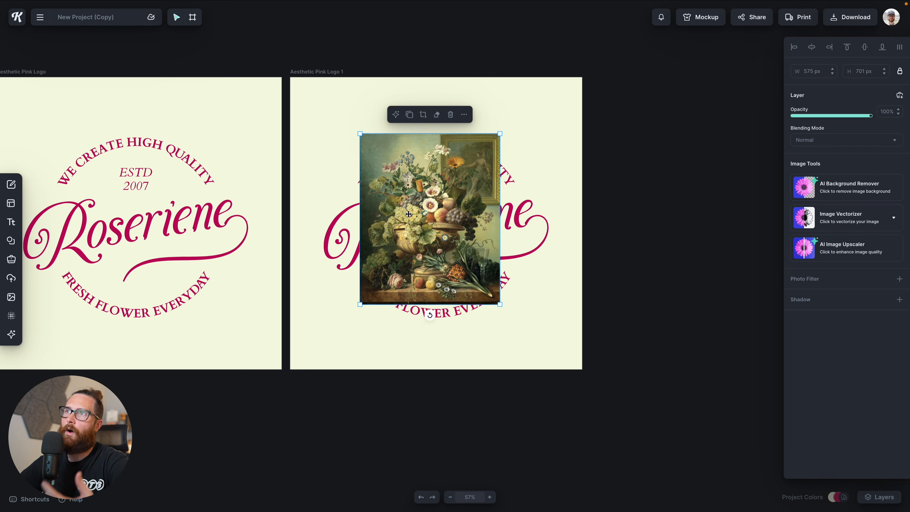
left_click(464, 115)
left_click(525, 268)
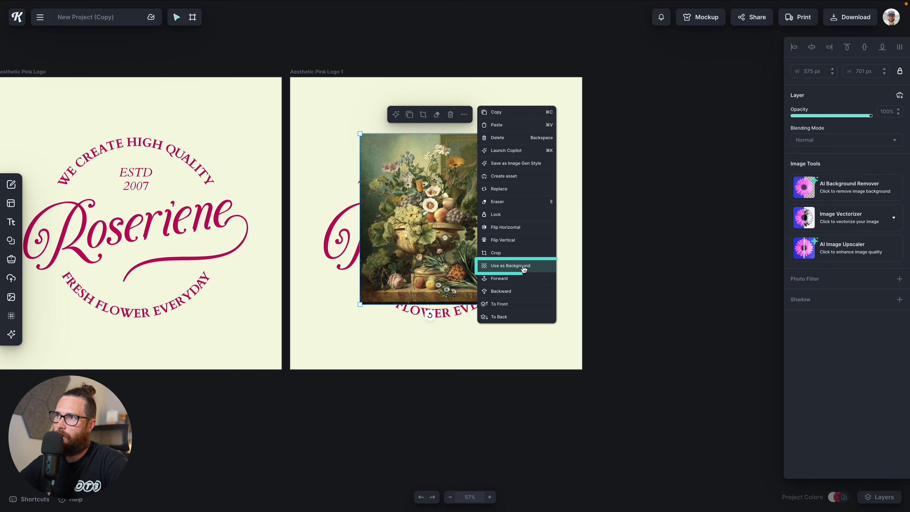
left_click(523, 266)
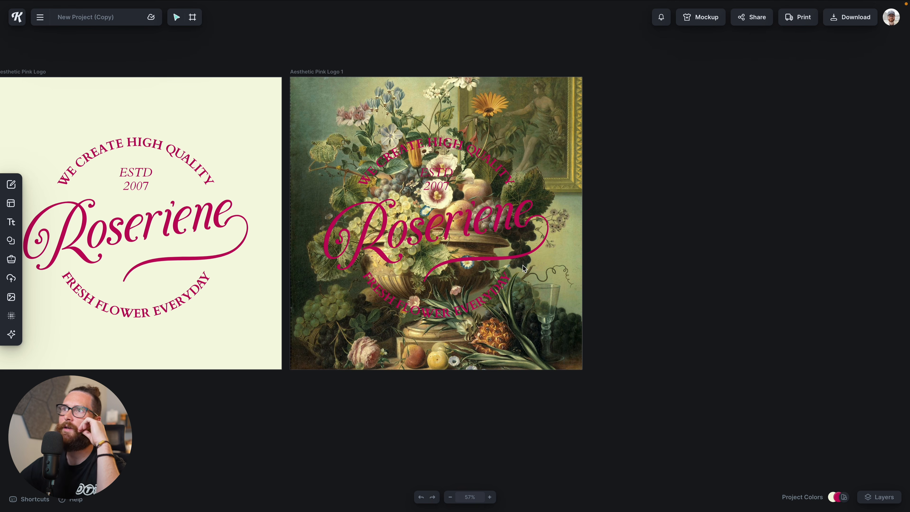
Step: Recolor all the logo text on the duplicated artboard to white (FFFFFF)
left_click(498, 208)
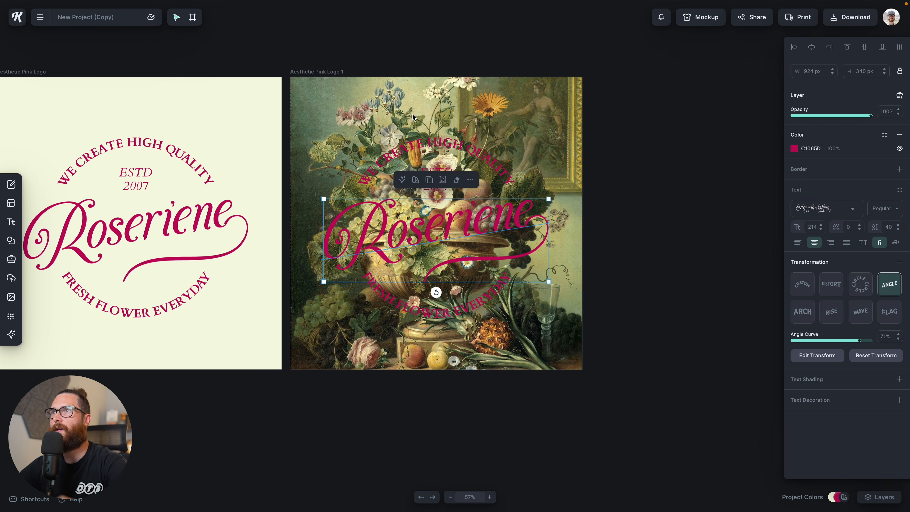
left_click_drag(350, 122, 524, 308)
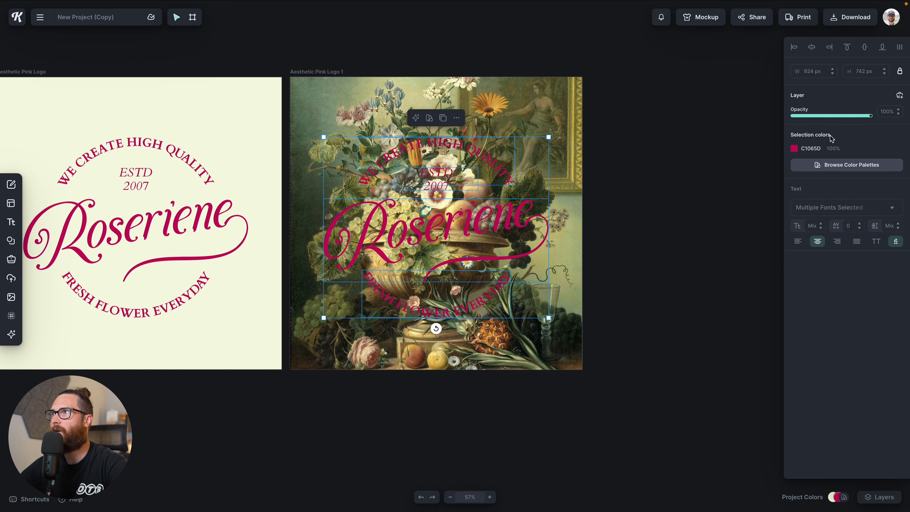
left_click(793, 148)
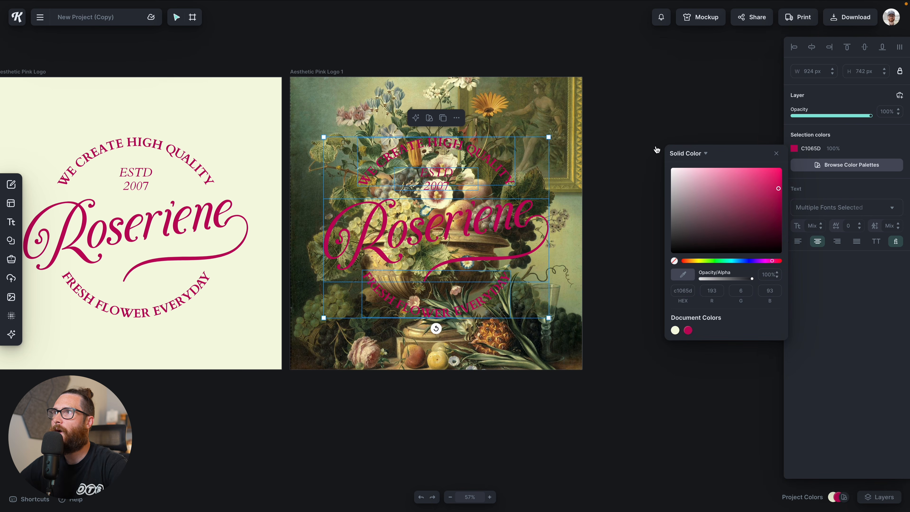
left_click(681, 177)
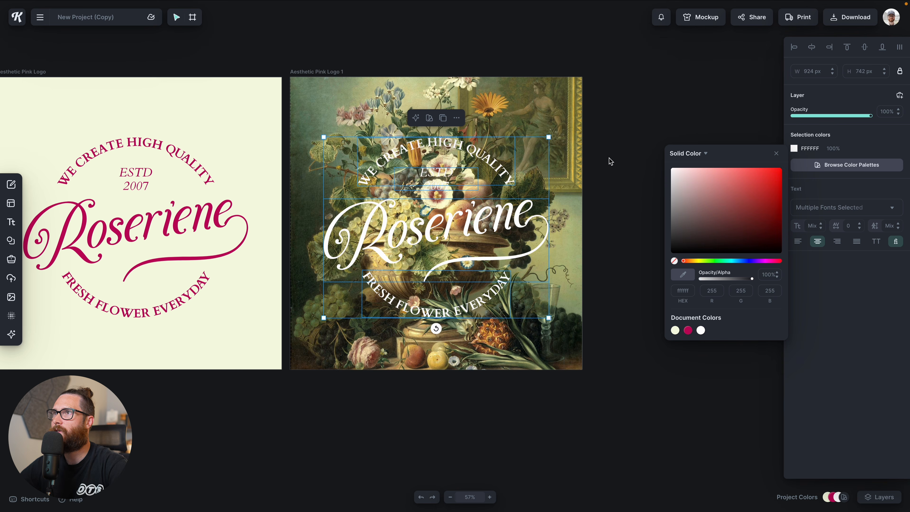
Step: Add adjustments to the duplicated artboard's background image with brightness -33%, contrast -46% and saturation 27%
left_click(313, 72)
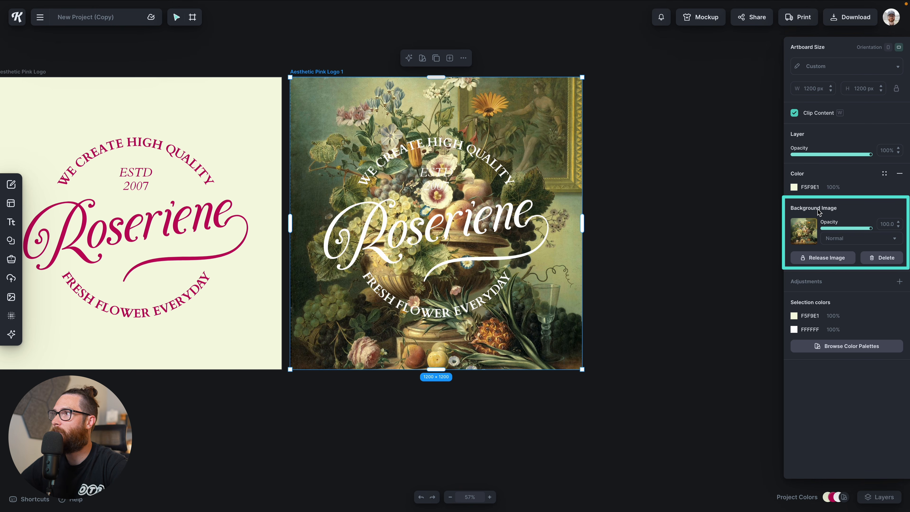
mouse_move(870, 229)
left_mouse_down()
mouse_move(861, 231)
mouse_move(883, 232)
left_mouse_up()
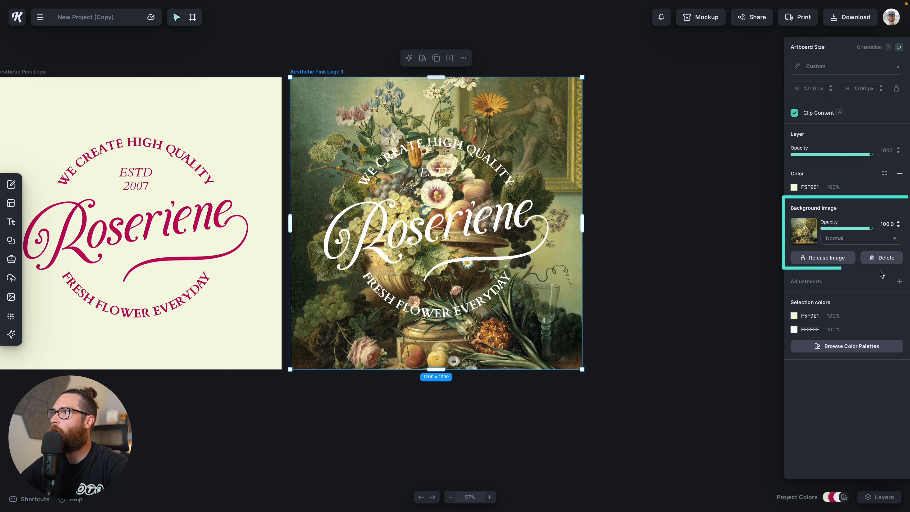
left_click(899, 282)
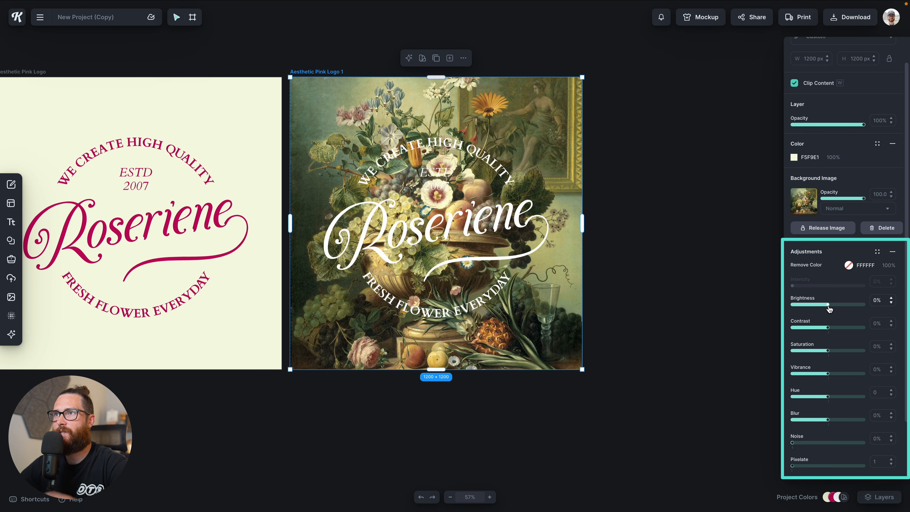
left_click_drag(827, 304, 837, 353)
scroll(832, 403, "down", 2)
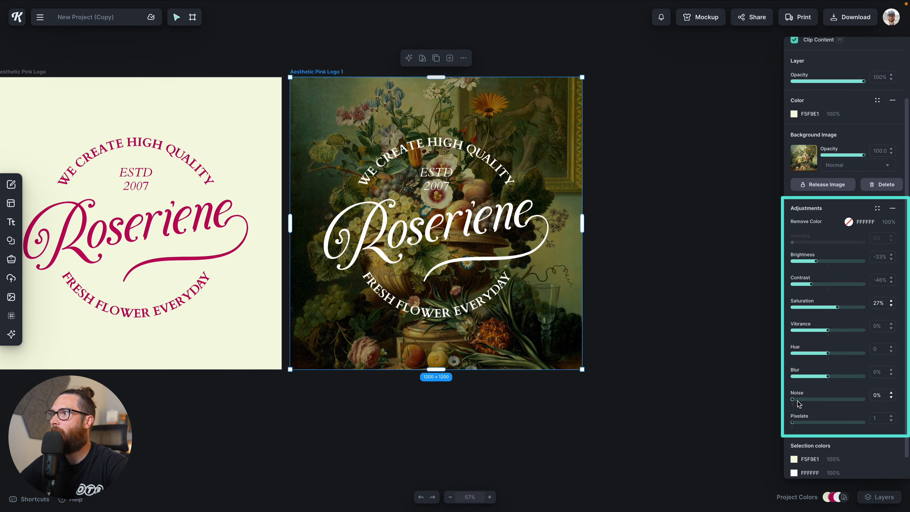
Step: Set the background image's noise to 34% and hue to -7, and deselect the artboard
left_click_drag(797, 401, 820, 401)
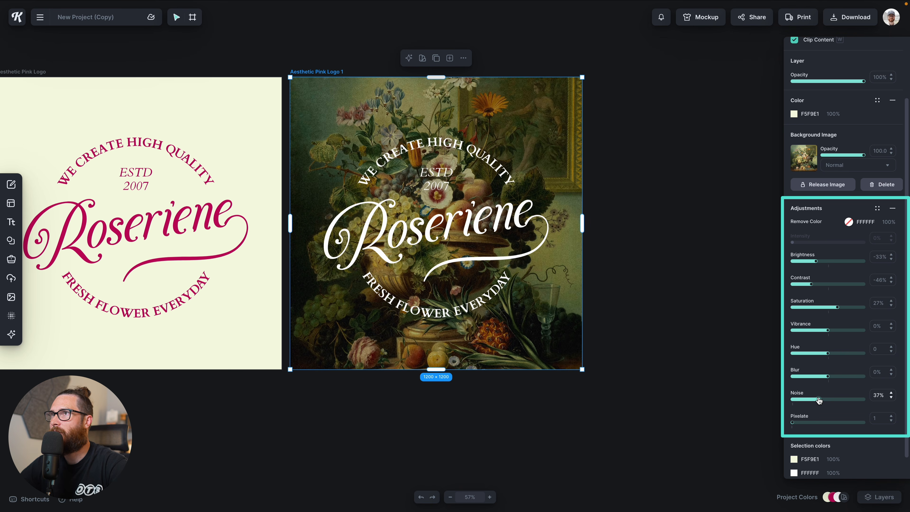
left_click_drag(829, 358, 826, 358)
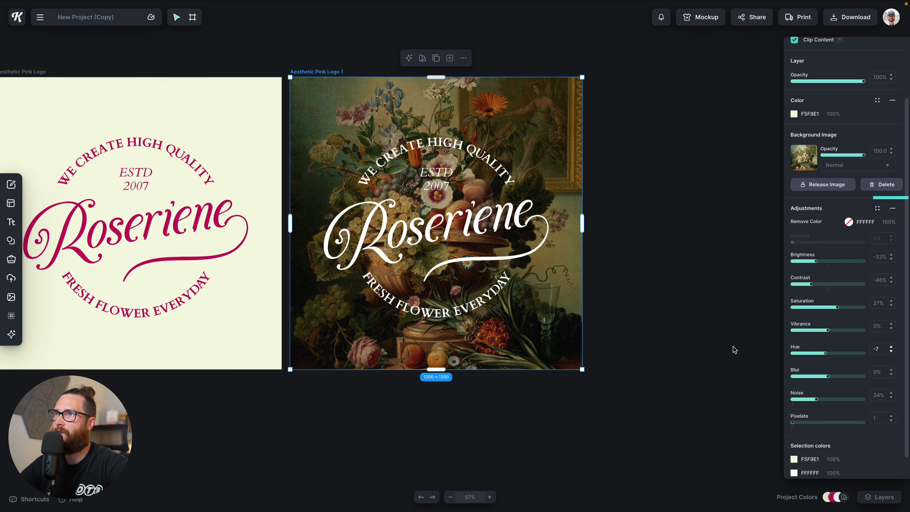
left_click(731, 359)
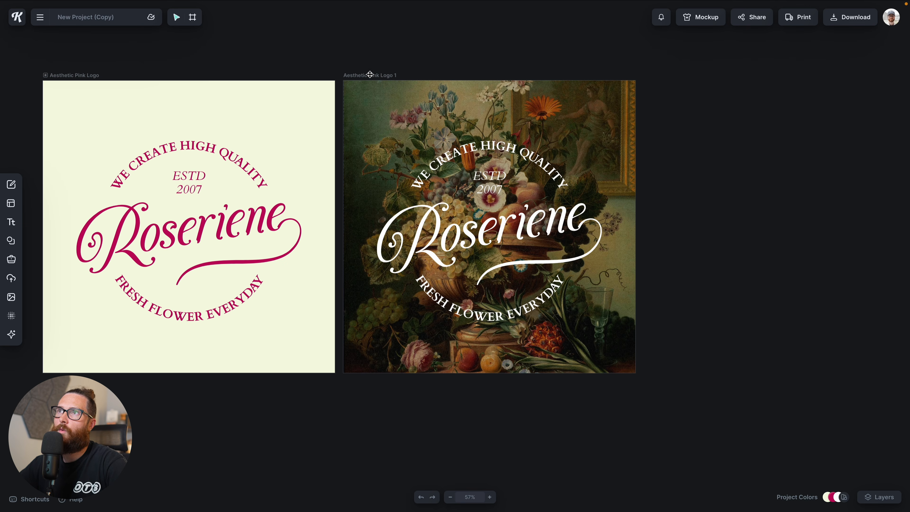
Step: Replace the duplicated artboard's background with the dark floral image from the Flower Flat Lays backgrounds
left_click(369, 75)
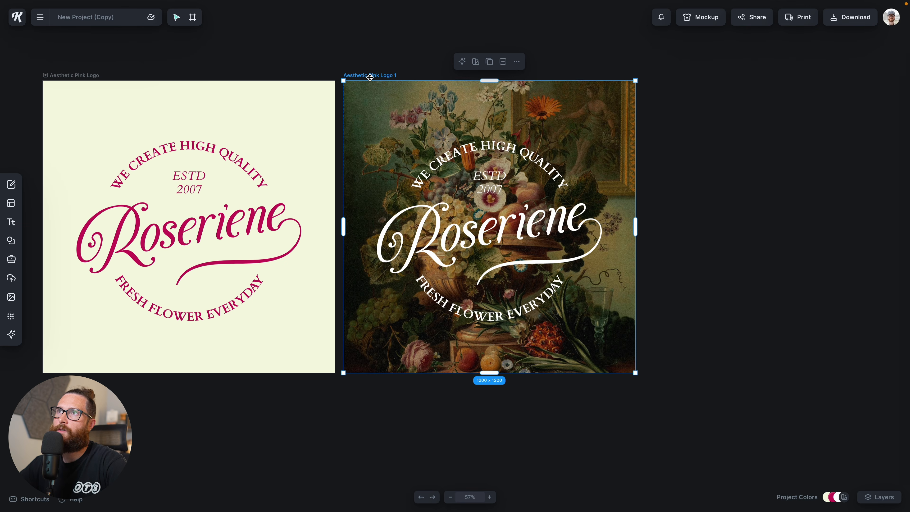
left_click(11, 320)
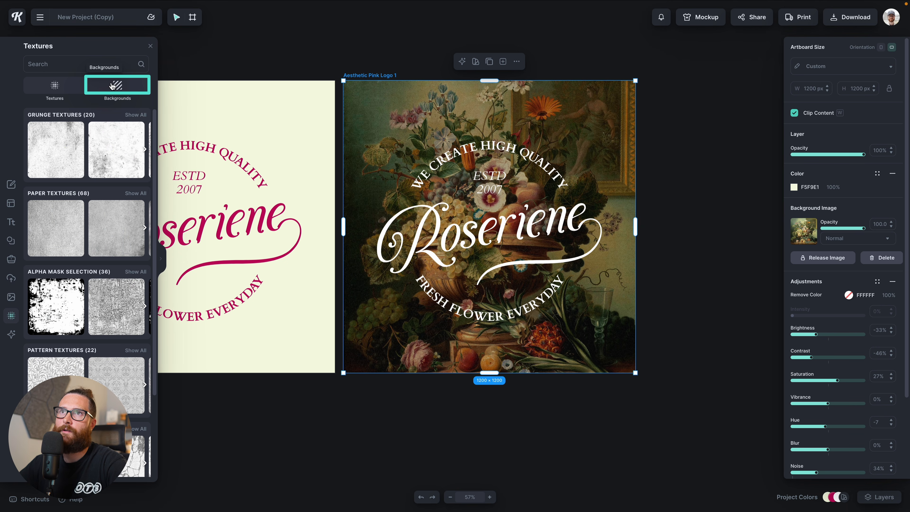
left_click(112, 85)
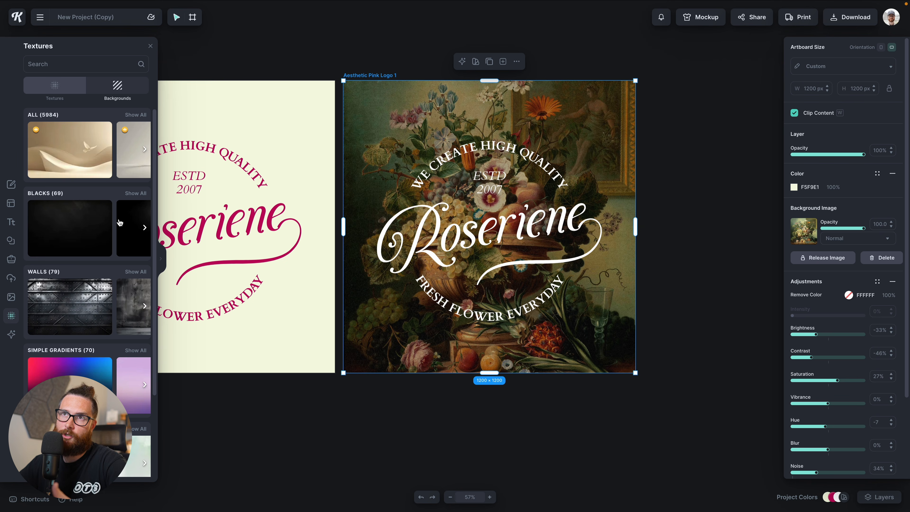
scroll(107, 251, "down", 8)
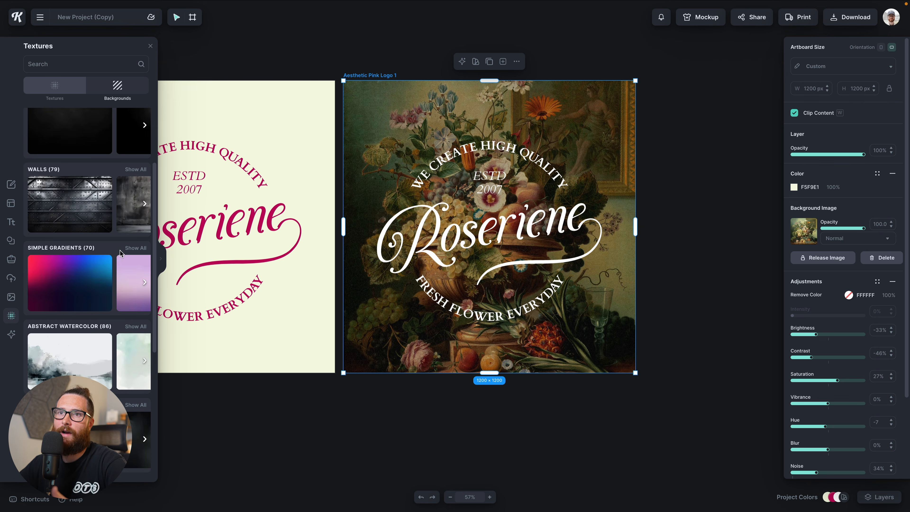
scroll(121, 253, "down", 10)
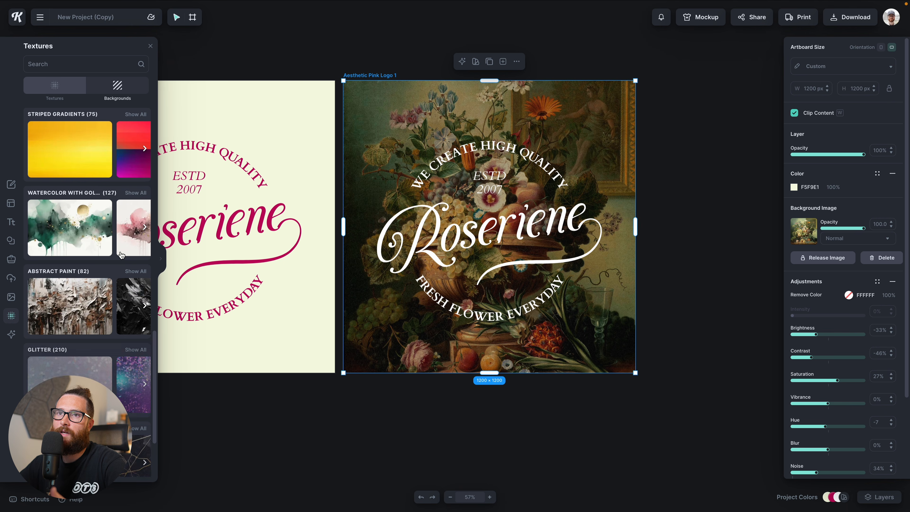
scroll(84, 239, "down", 6)
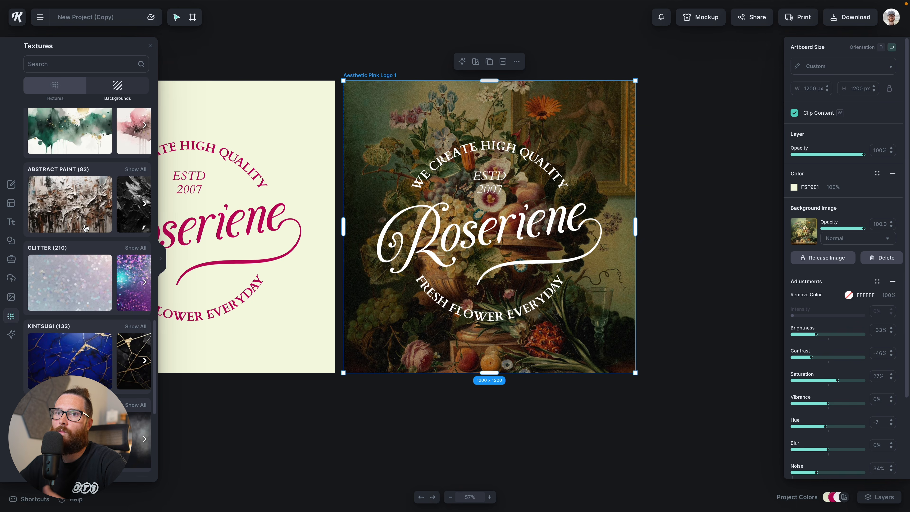
scroll(83, 238, "down", 8)
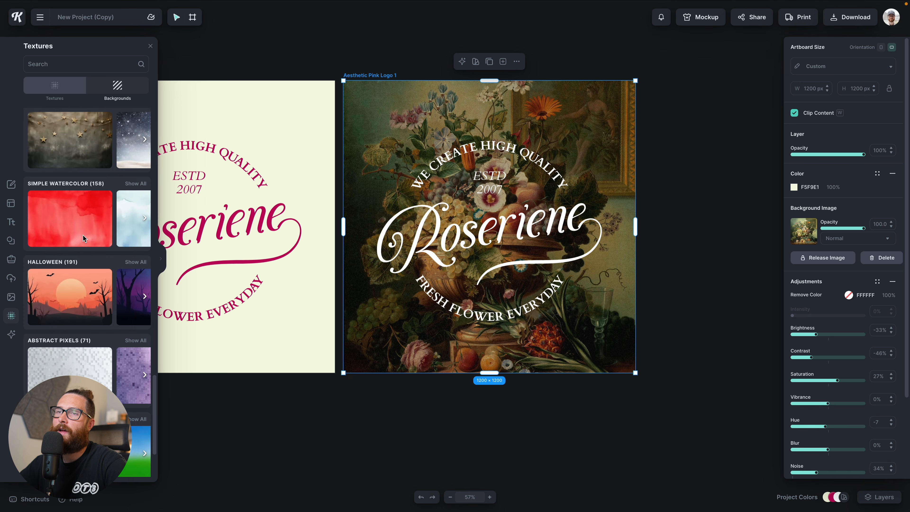
scroll(83, 238, "down", 8)
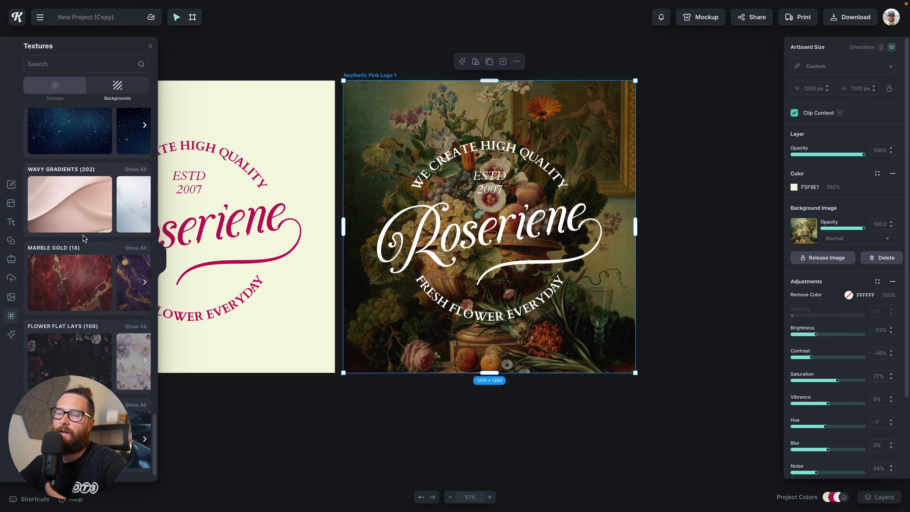
scroll(84, 238, "down", 4)
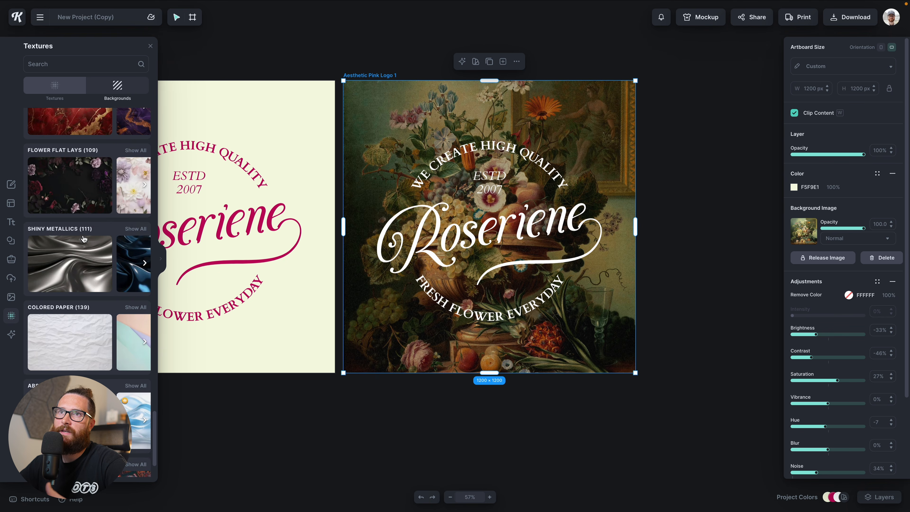
left_click(70, 184)
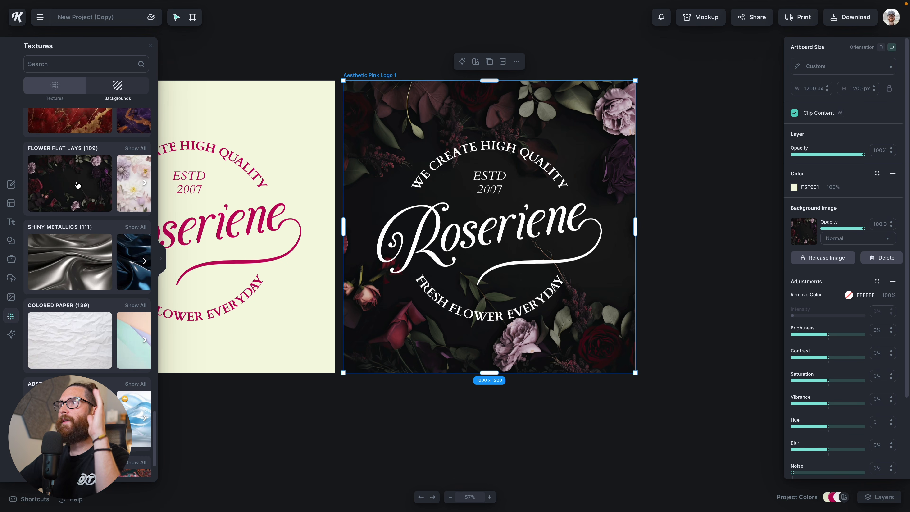
Step: Try adding noise to the dark floral background and reset the noise to 0%
scroll(818, 322, "down", 2)
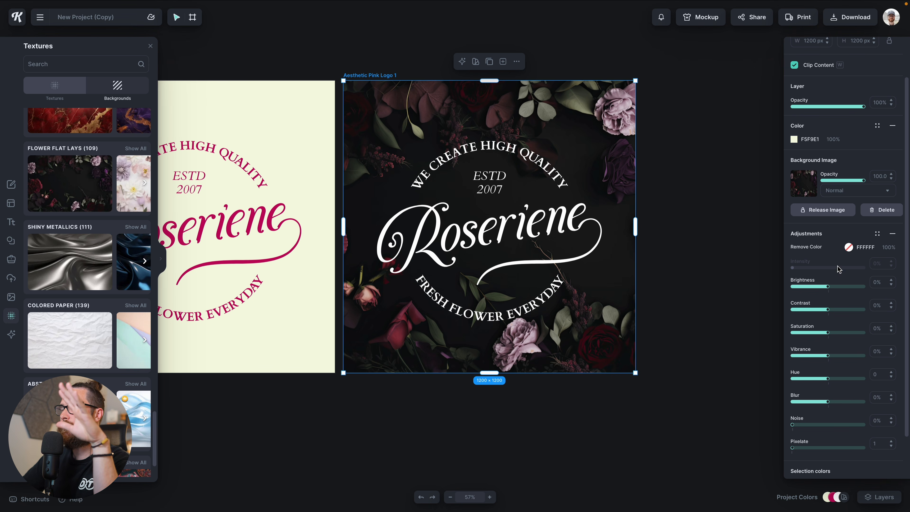
left_click_drag(792, 425, 836, 425)
left_click(787, 429)
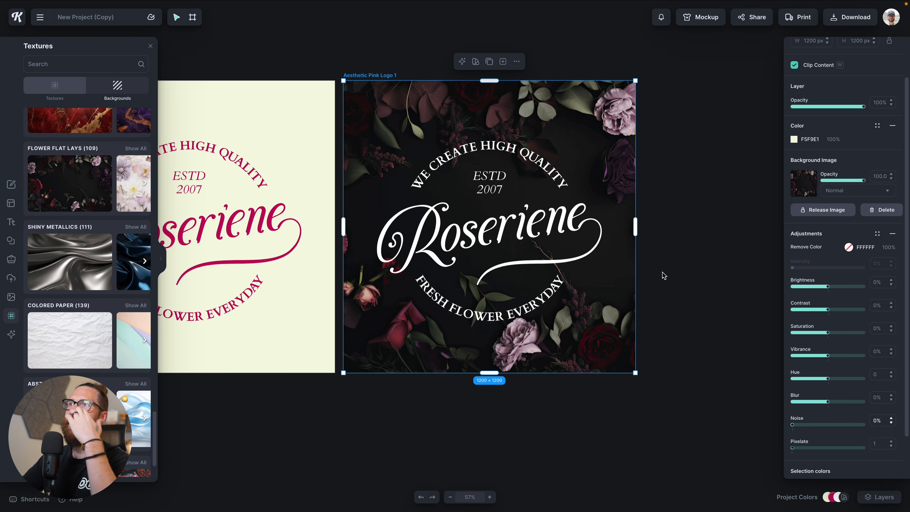
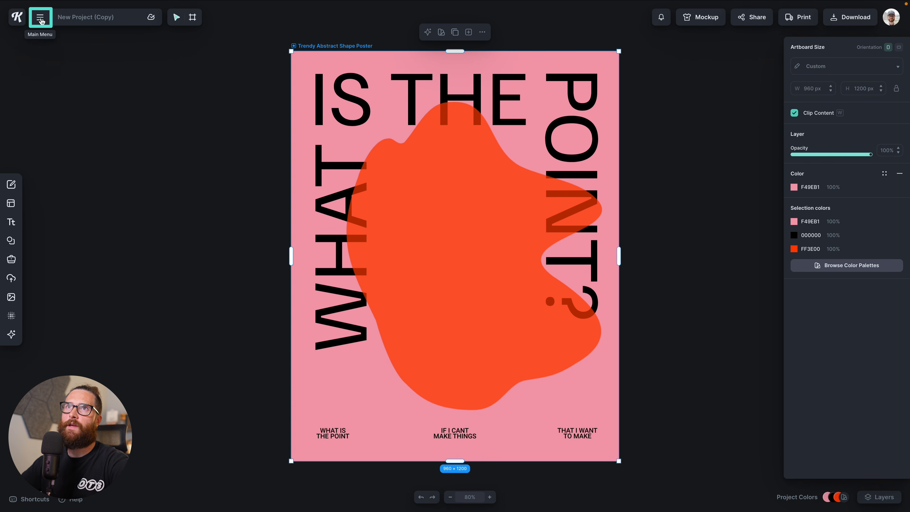
Step: Change the poster project's measurement units to inches and close the menu
left_click(41, 18)
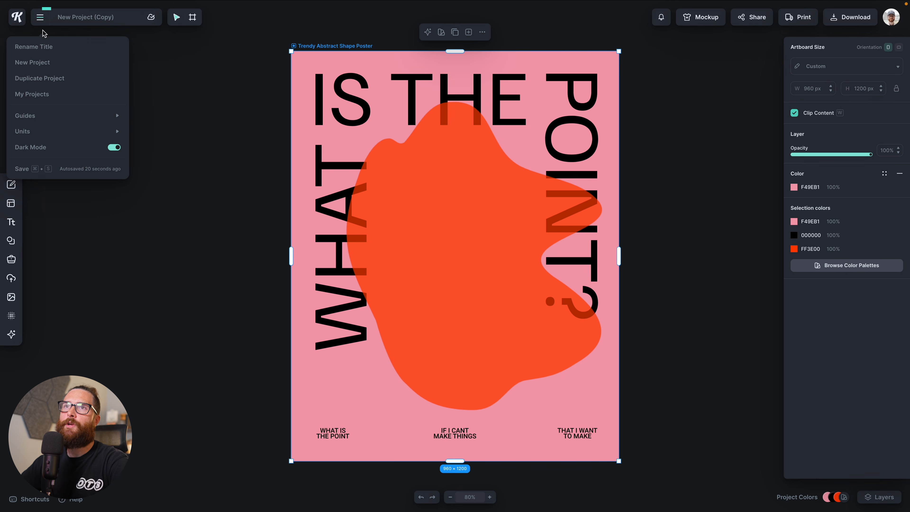
mouse_move(39, 132)
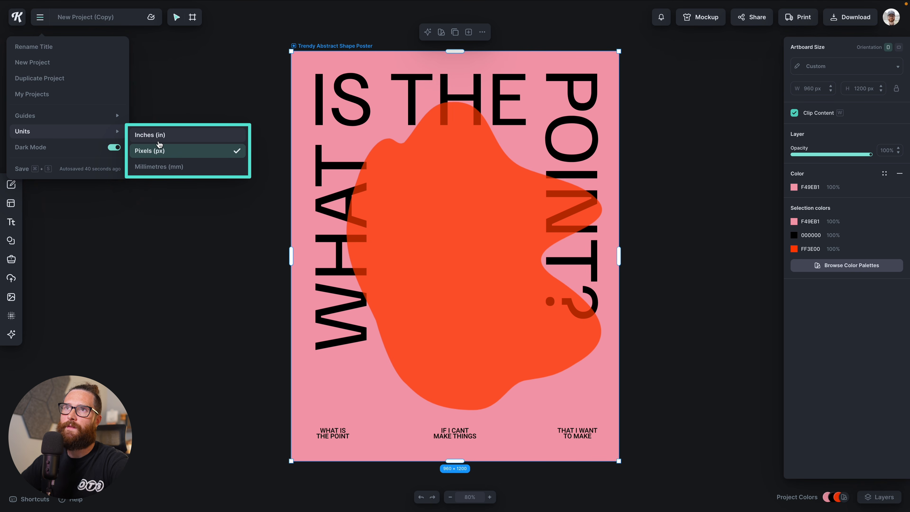
left_click(152, 135)
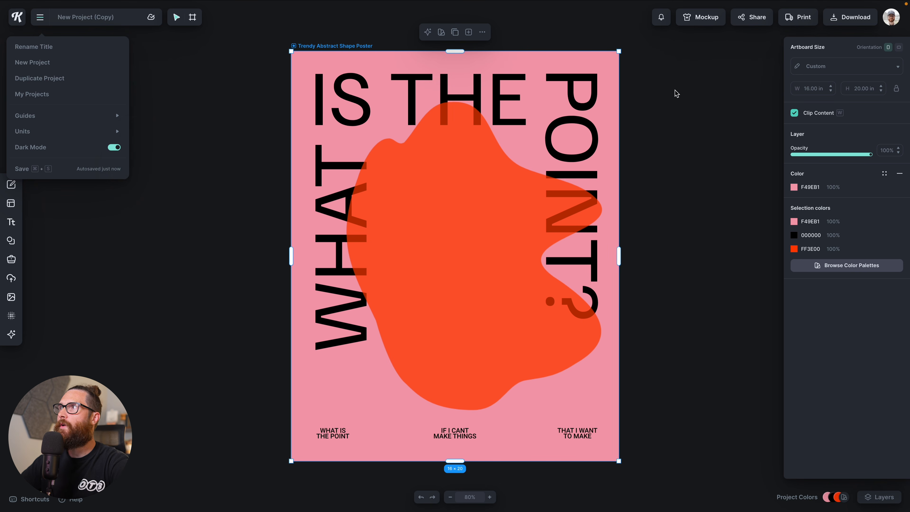
left_click(792, 83)
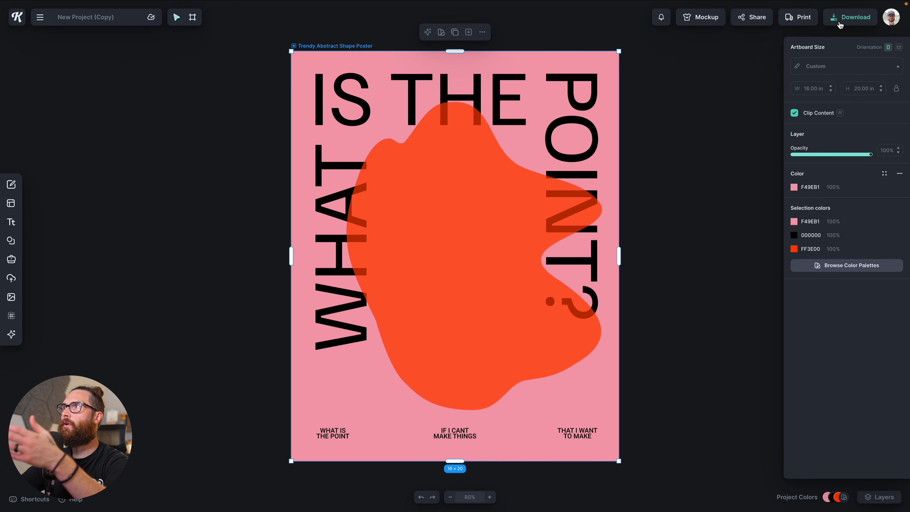
Step: Review the poster's download options and available file types, keeping PNG selected, and close the options
left_click(838, 23)
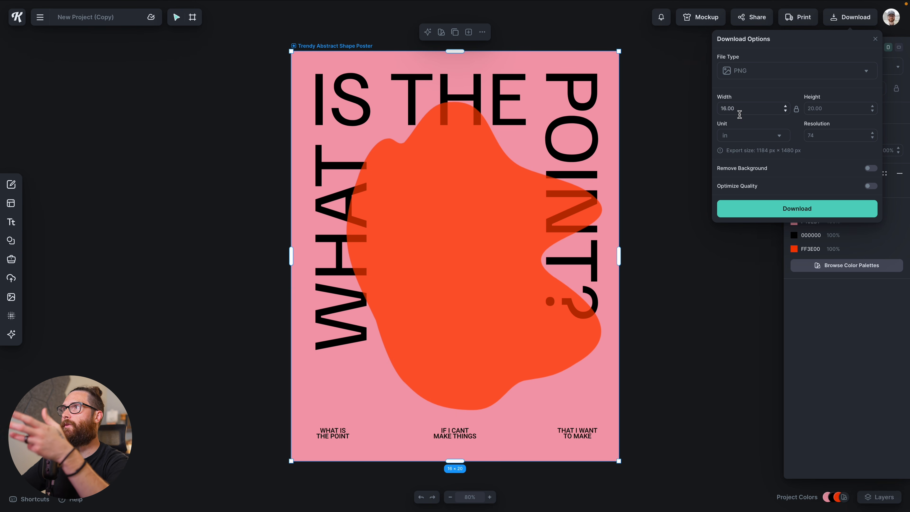
left_click(810, 71)
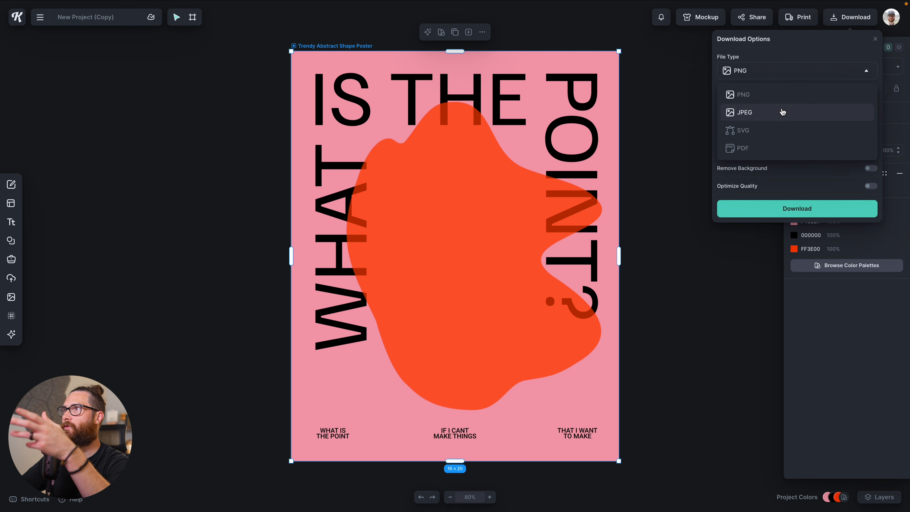
left_click(795, 71)
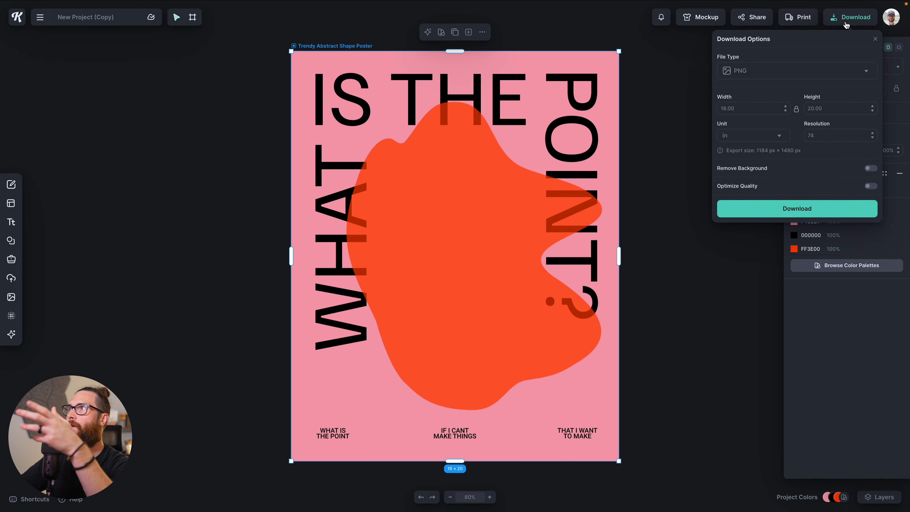
left_click(850, 18)
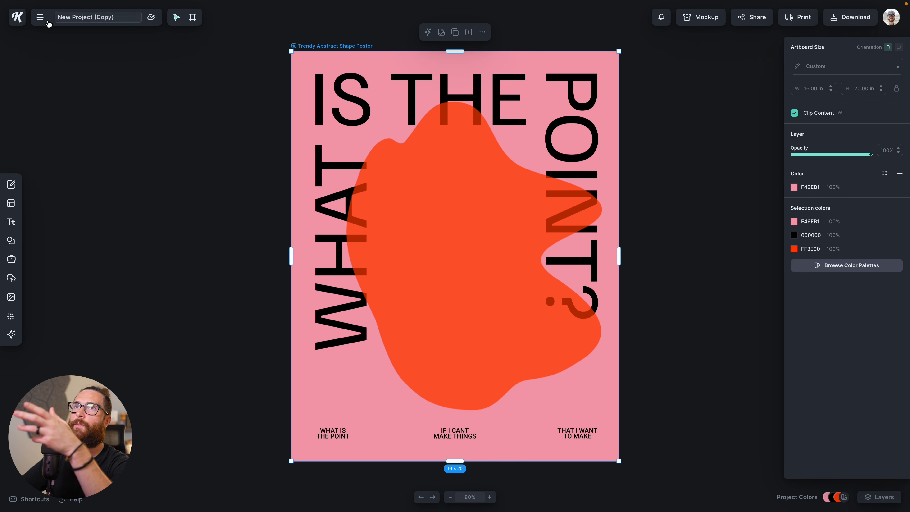
Step: Change the poster project's measurement units to pixels and close the menu
left_click(40, 17)
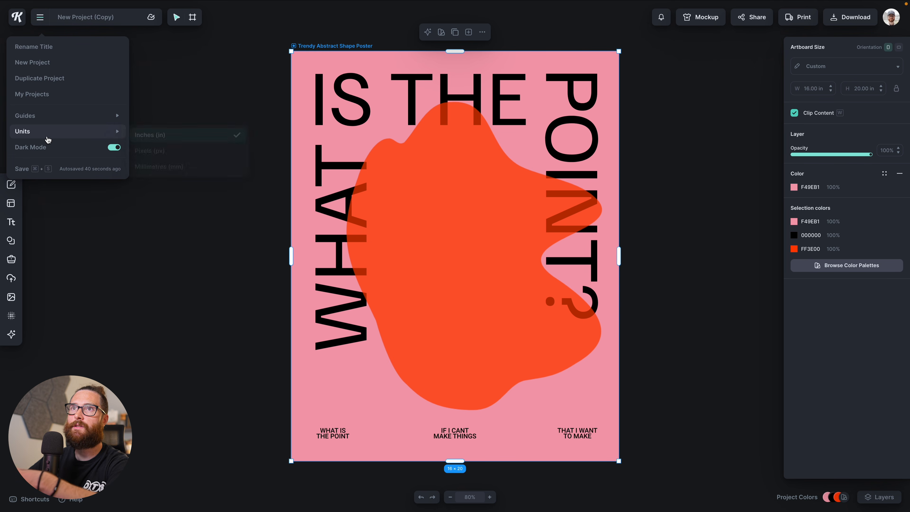
mouse_move(48, 137)
left_click(176, 154)
left_click(178, 156)
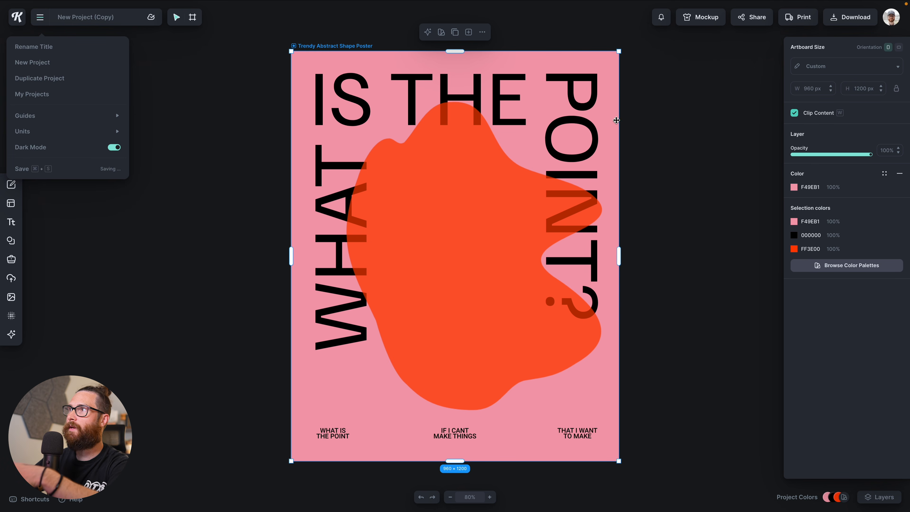
left_click(729, 132)
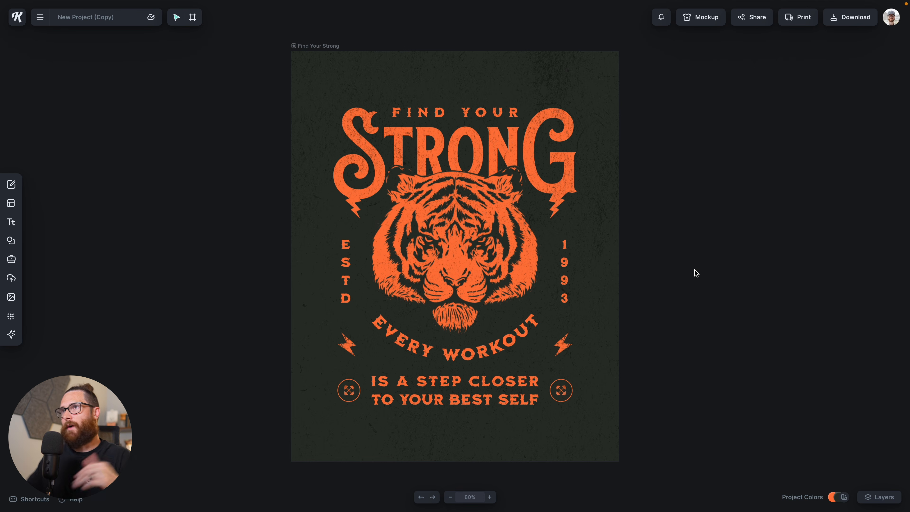
Step: Select the tiger illustration on the Find Your Strong poster and open the elements library's search
left_click(448, 253)
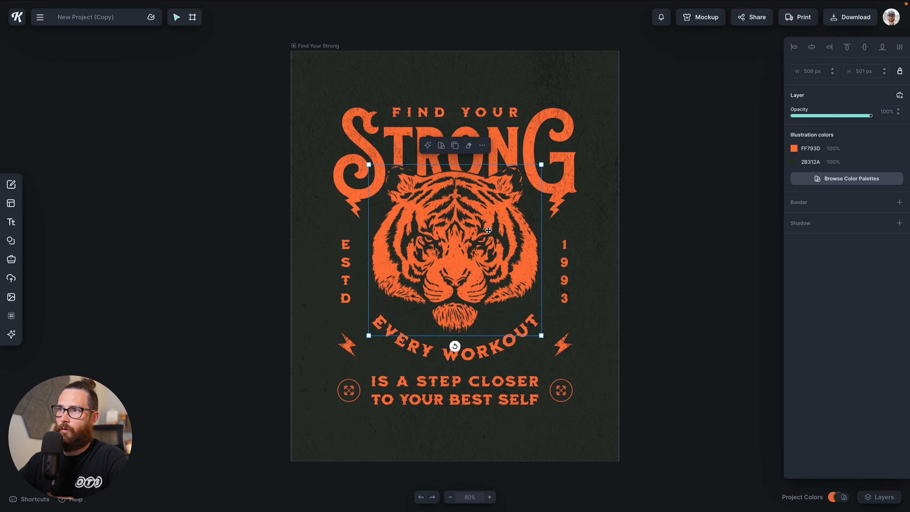
left_click(17, 247)
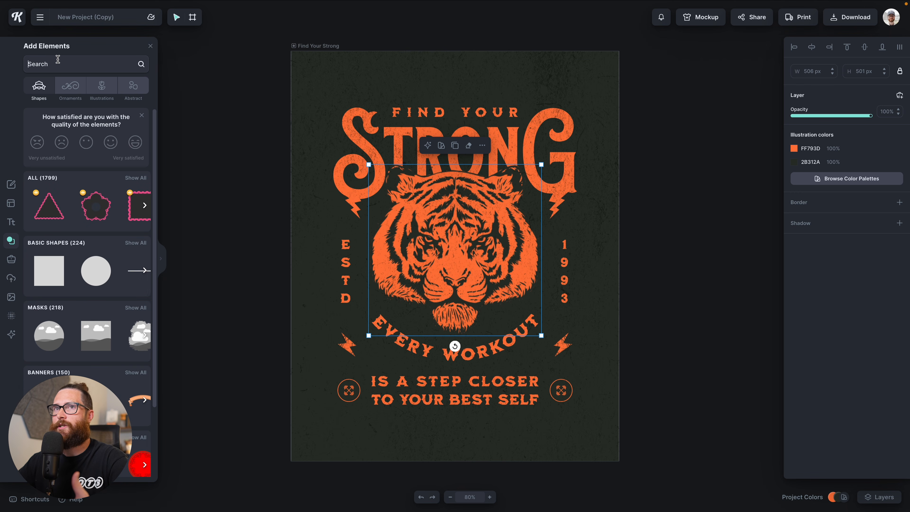
left_click(107, 64)
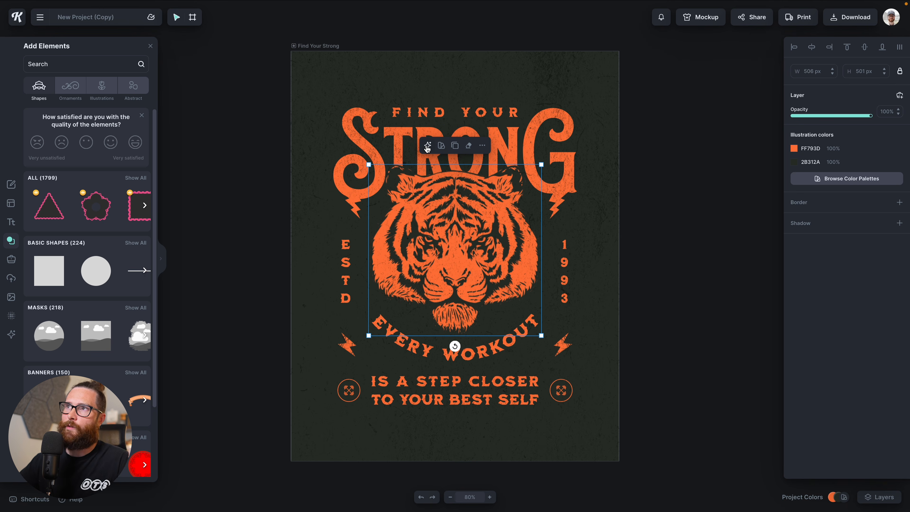
Step: Browse Copilot's suggested replacement elements and photos for the tiger illustration, and close Copilot
left_click(428, 145)
mouse_move(770, 157)
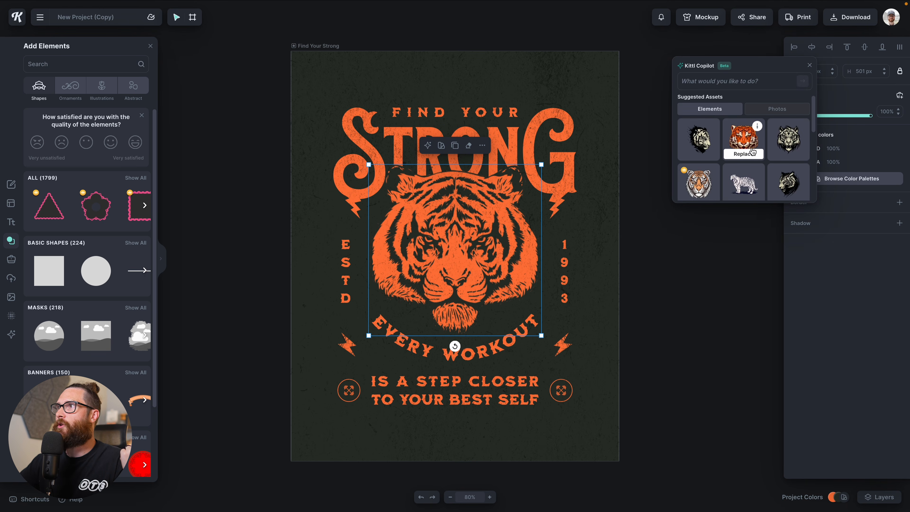
scroll(749, 152, "down", 5)
scroll(752, 152, "up", 5)
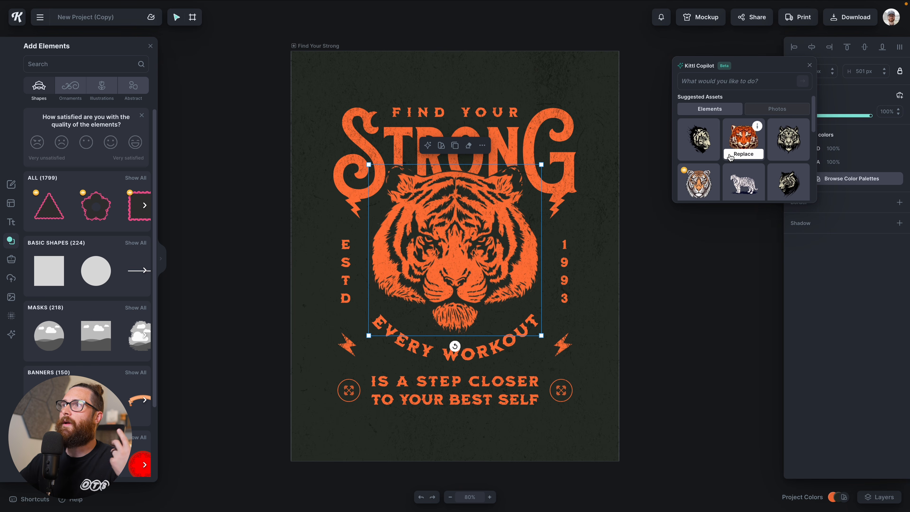
scroll(738, 154, "down", 2)
scroll(730, 156, "up", 2)
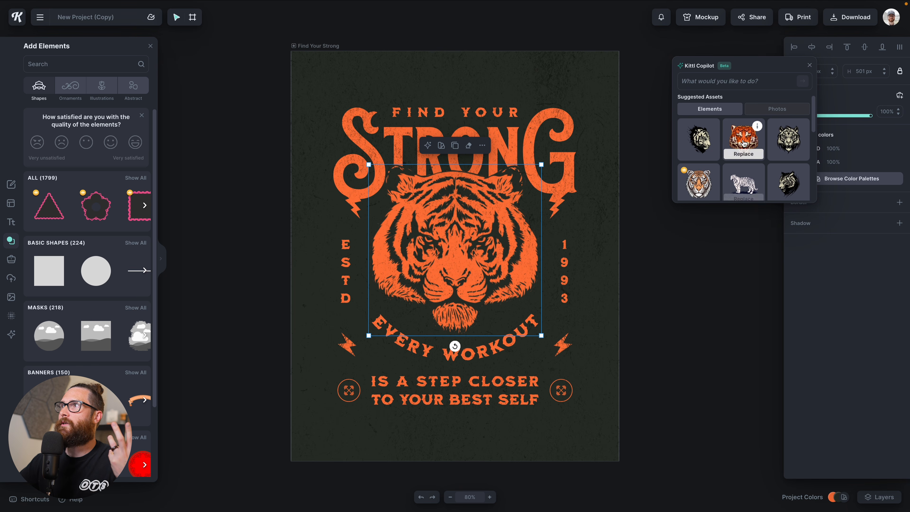
left_click(774, 112)
scroll(794, 133, "down", 2)
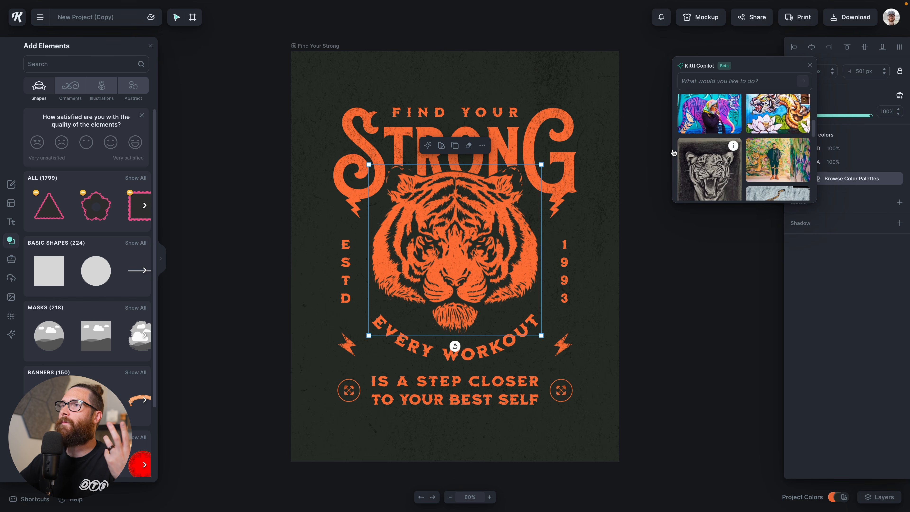
left_click(810, 66)
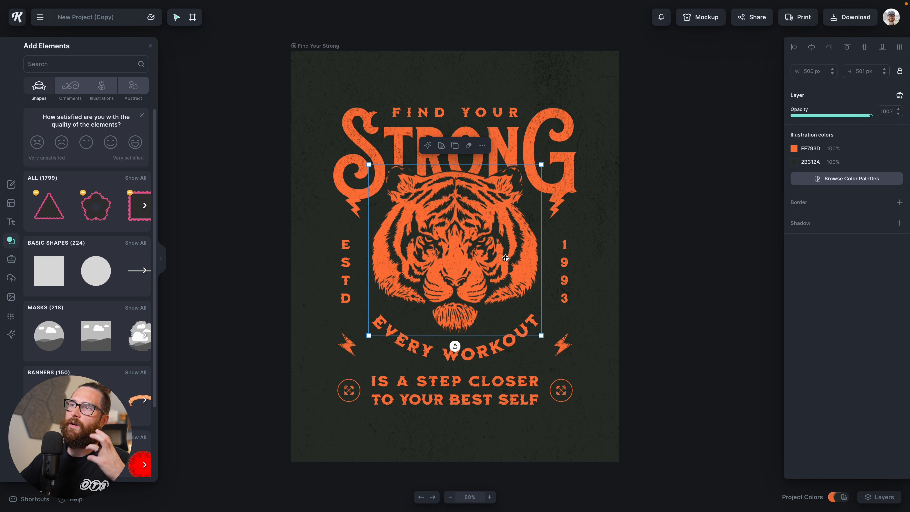
Step: Save the tiger illustration as an image generation style and view it among the saved styles
right_click(472, 207)
left_click(472, 192)
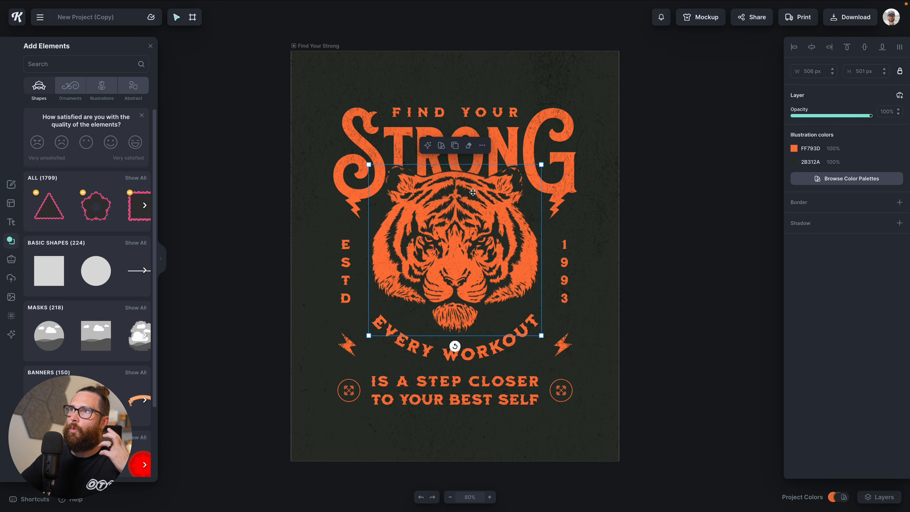
left_click(483, 153)
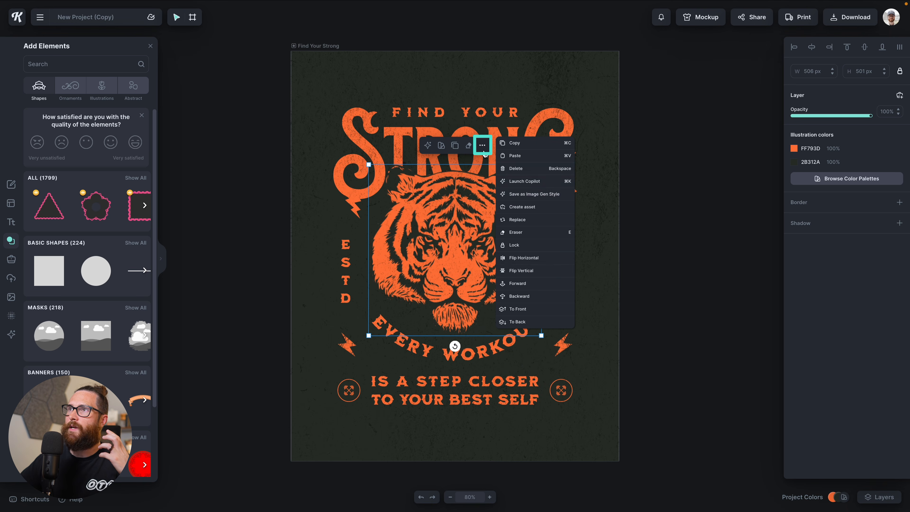
left_click(533, 196)
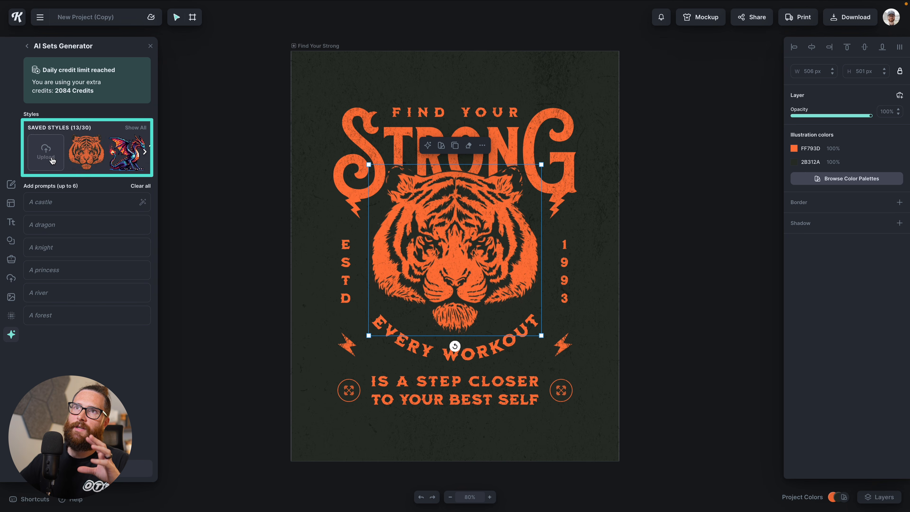
scroll(105, 156, "right", 1)
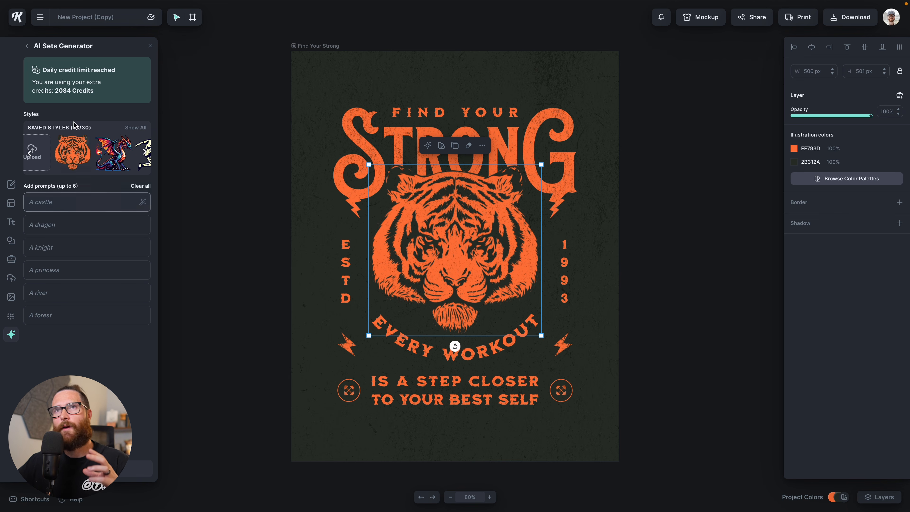
Step: Generate a 1:1 image of "a strong rugged looking bear head" in the Advanced AI Image Generator using the saved tiger style
left_click(27, 47)
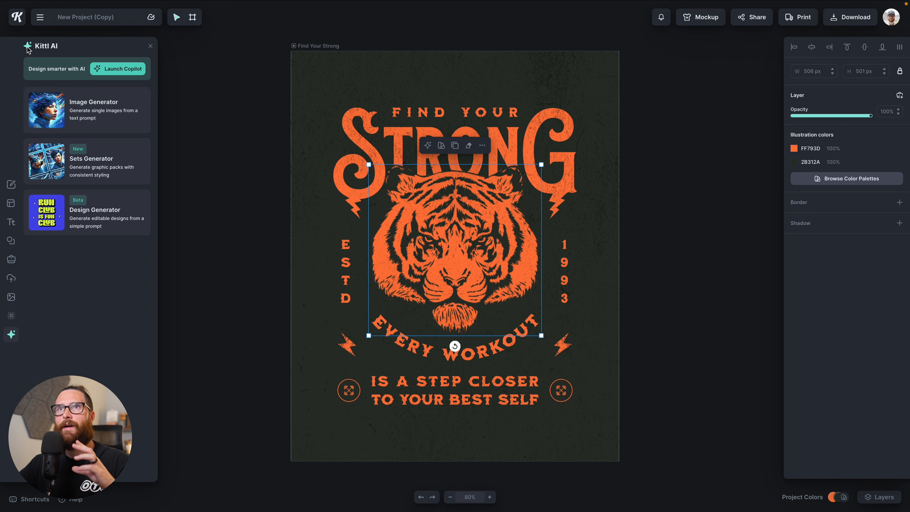
left_click(88, 123)
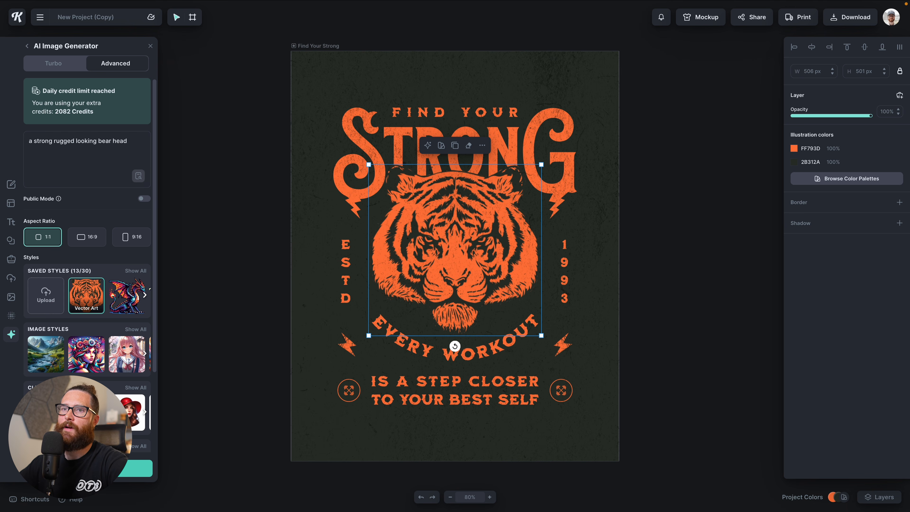
left_click(88, 467)
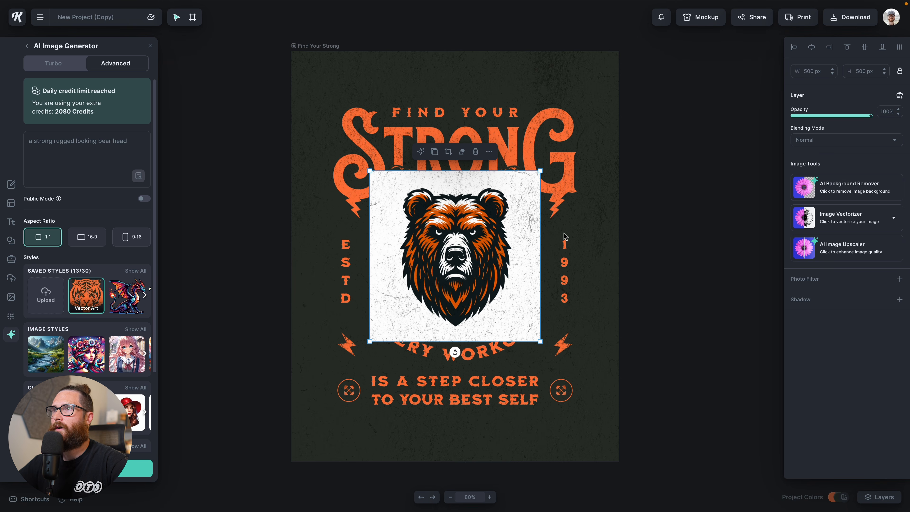
Step: Move the generated bear image off the artboard beside the tiger poster and enlarge it to about 770 px square
left_click_drag(540, 171, 261, 198)
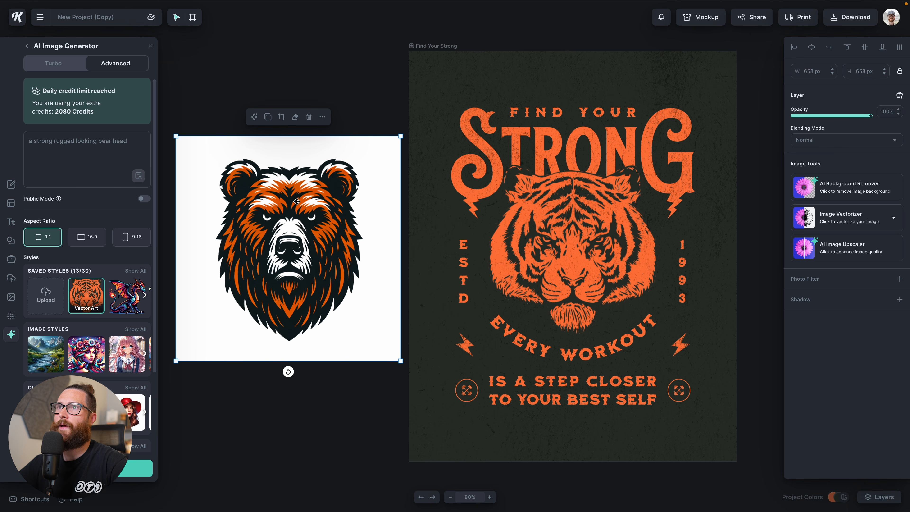
left_click_drag(298, 201, 285, 201)
left_click_drag(390, 135, 397, 116)
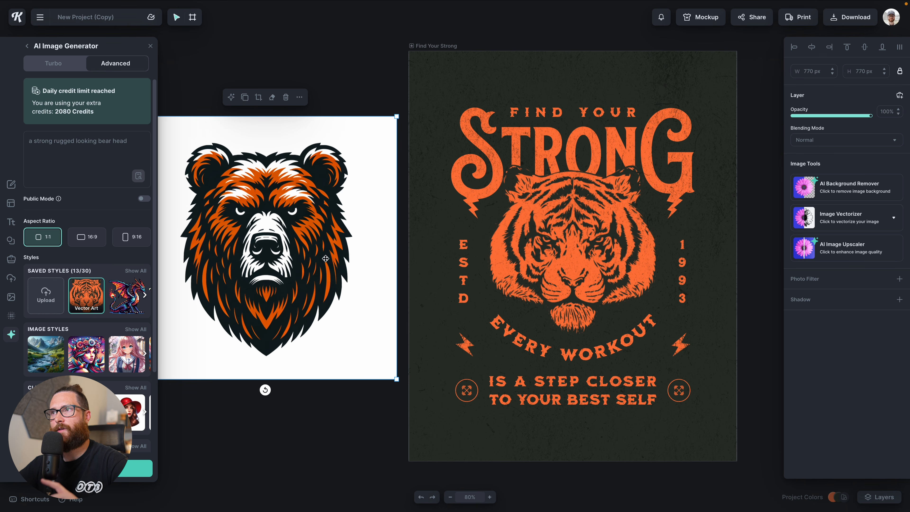
Step: Try recoloring the tiger illustration's dark areas to 8D2222, restore them to 2B312A and deselect the tiger
left_click(557, 274)
left_click(793, 162)
mouse_move(704, 214)
left_mouse_down()
mouse_move(683, 196)
mouse_move(727, 236)
mouse_move(754, 220)
left_mouse_up()
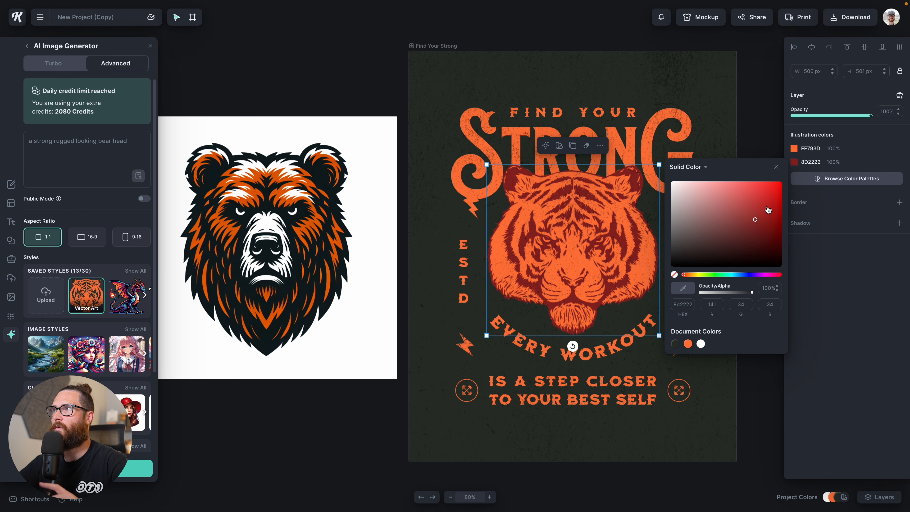
left_click(675, 343)
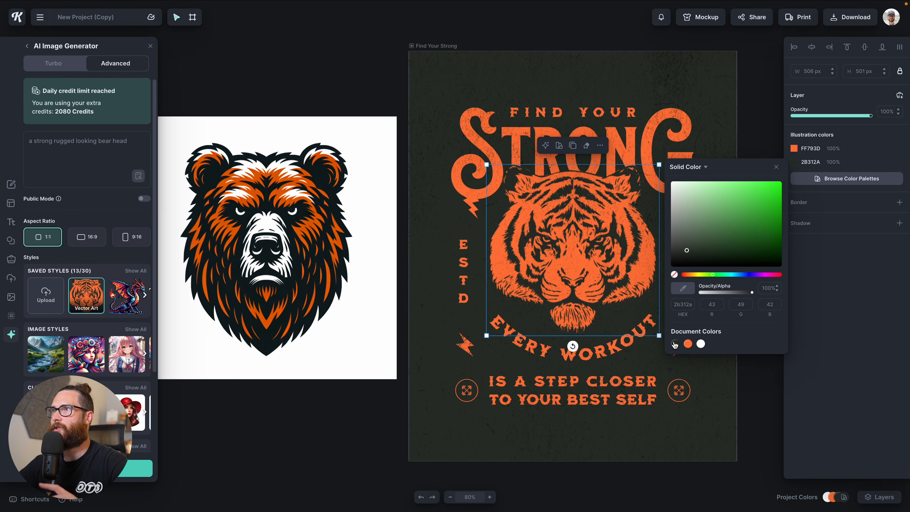
left_click(750, 139)
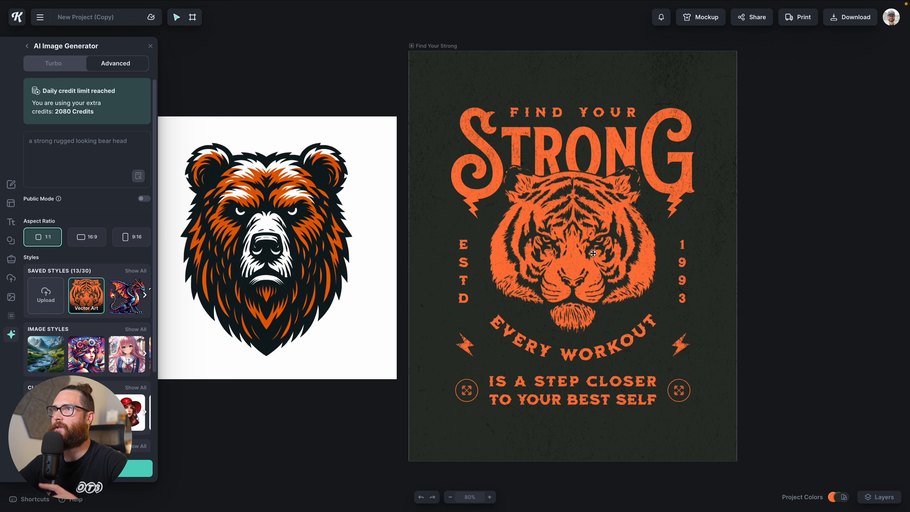
Step: Enlarge the bear image to about 822 px square and reposition it beside the poster
scroll(566, 347, "left", 3)
left_click(410, 309)
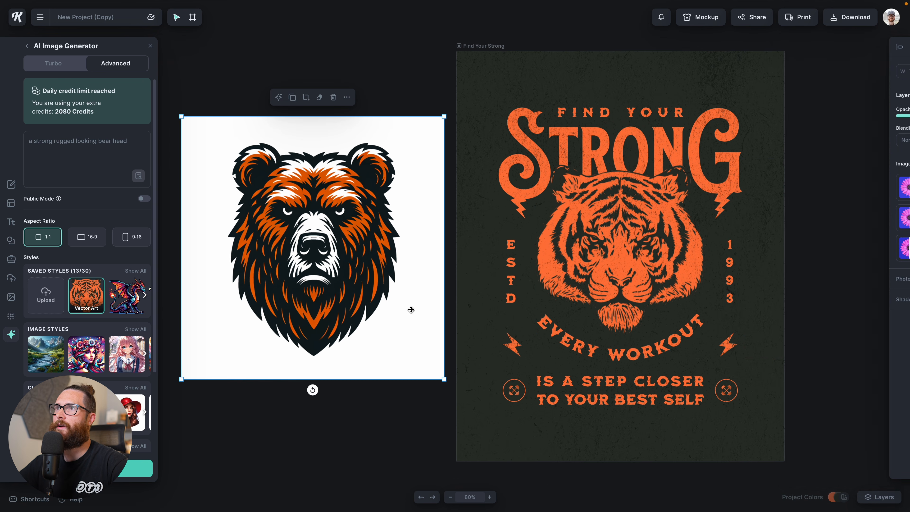
left_click_drag(447, 116, 455, 107)
left_click_drag(425, 157, 419, 156)
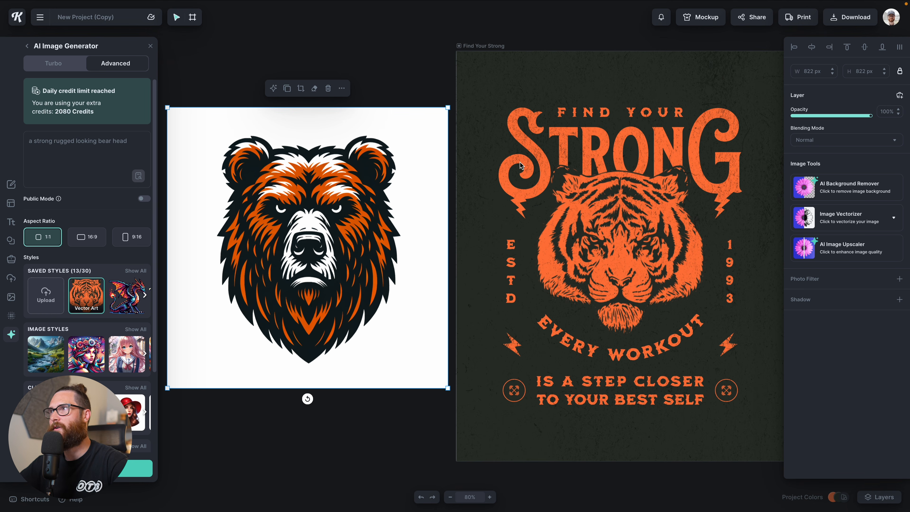
Step: Remove the bear image's background and vectorize it with 4 colors
left_click(836, 188)
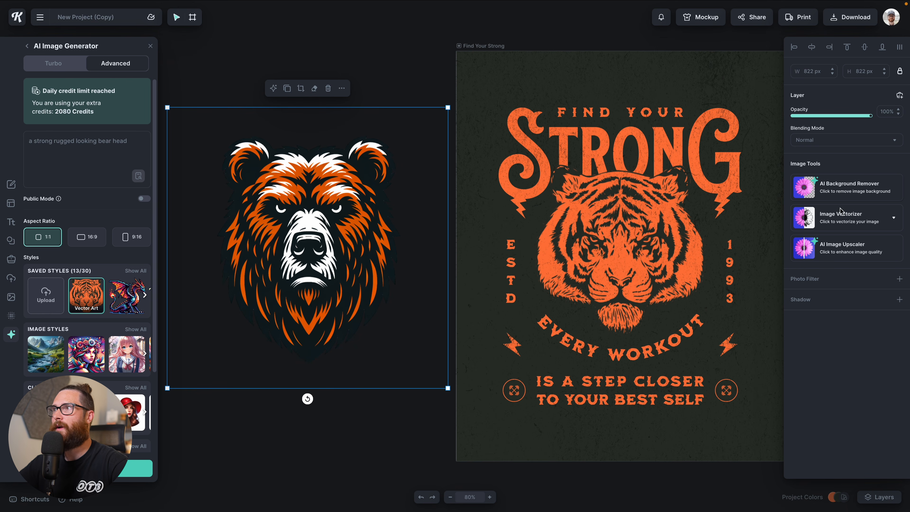
left_click(890, 220)
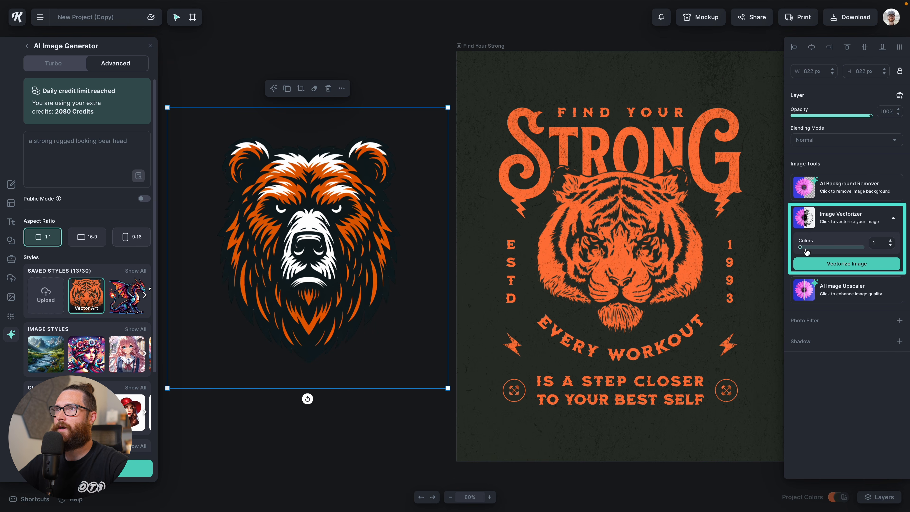
left_click_drag(800, 249, 812, 249)
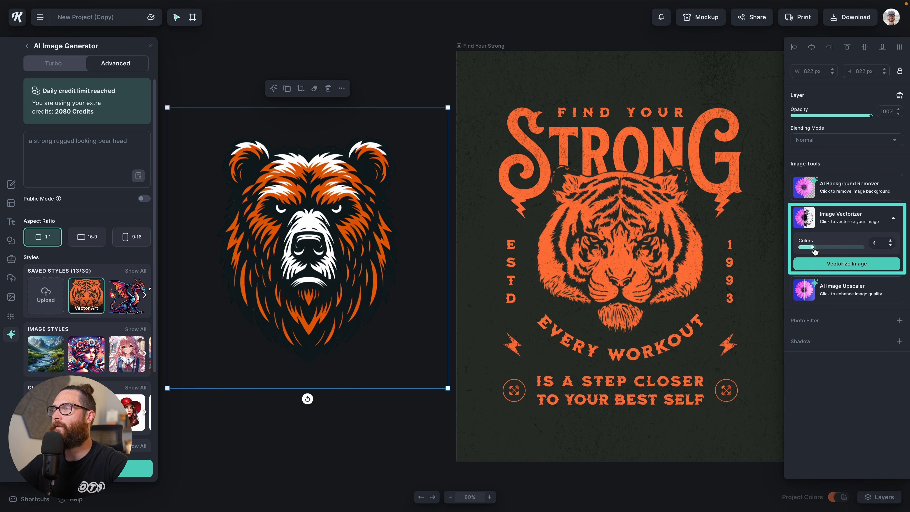
left_click(815, 268)
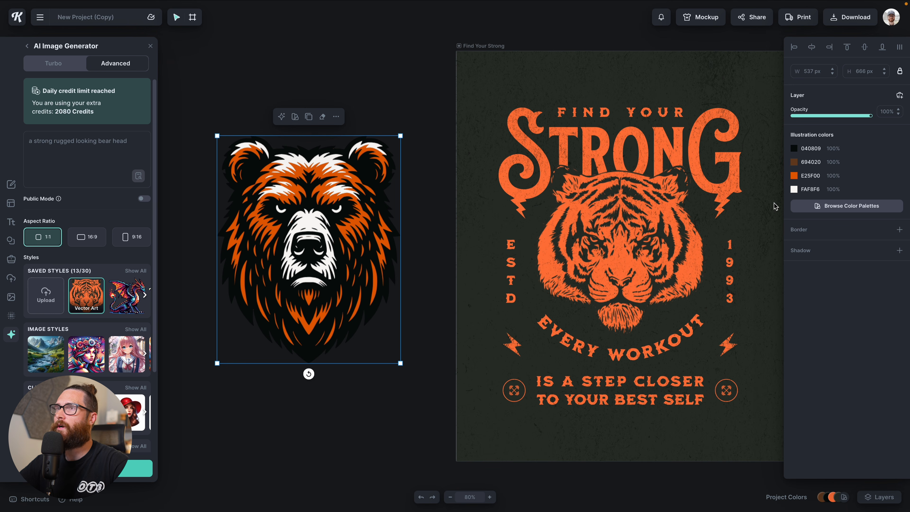
Step: Recolor the vectorized bear's black areas to dark teal 14424E and close the color picker
left_click(794, 148)
left_click_drag(744, 207, 753, 227)
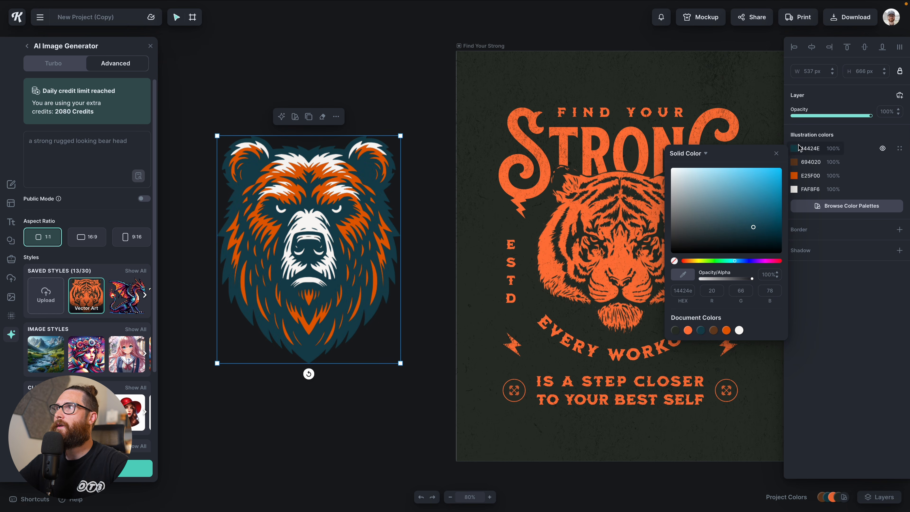
left_click(800, 144)
scroll(618, 305, "right", 3)
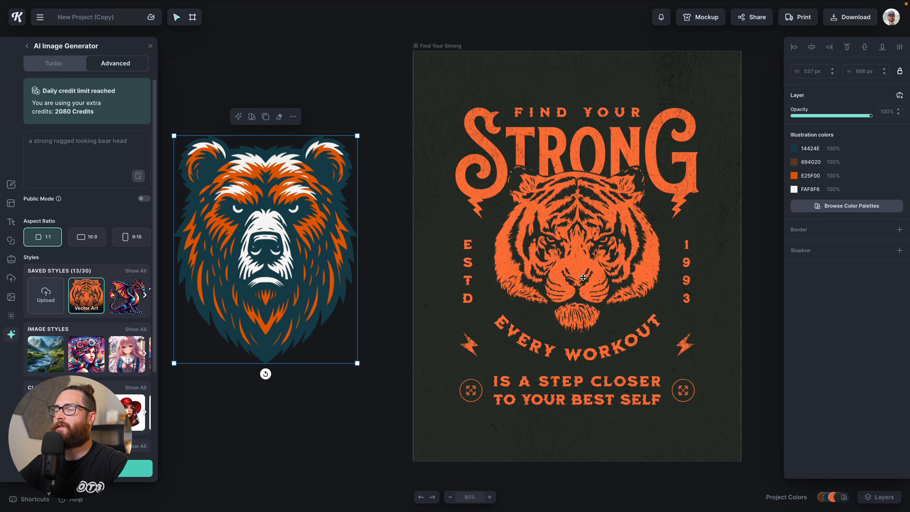
Step: Duplicate the Find Your Strong artboard to make a second copy beside the original poster
scroll(583, 277, "right", 2)
scroll(443, 104, "down", 5)
scroll(476, 179, "right", 10)
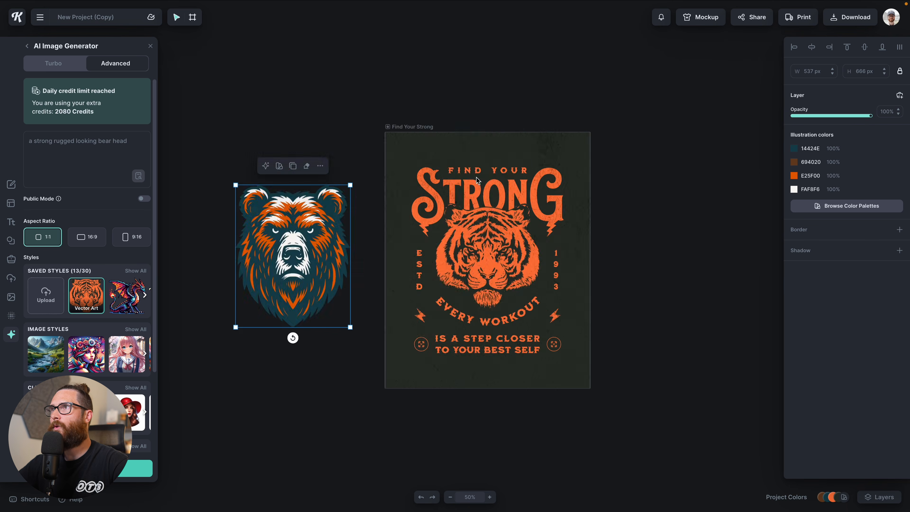
scroll(401, 154, "left", 8)
scroll(423, 142, "right", 3)
scroll(424, 145, "right", 6)
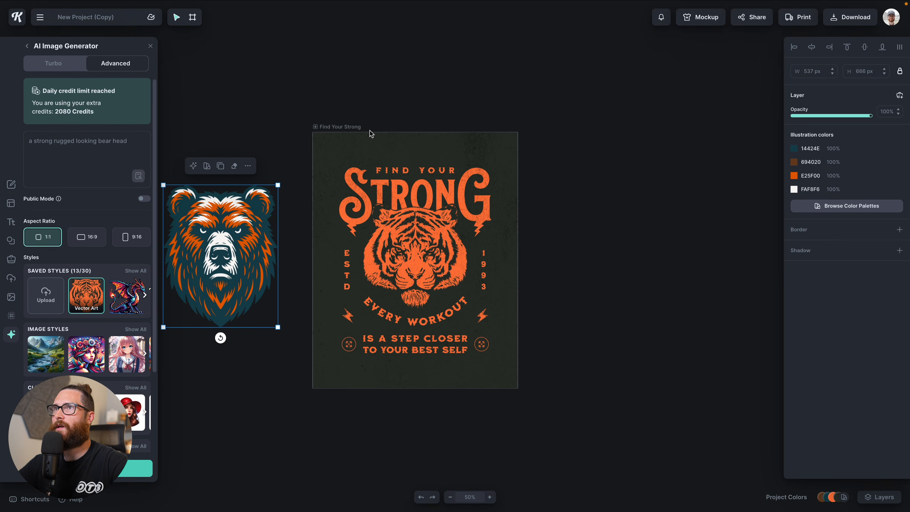
left_click(343, 127)
key("ctrl+d")
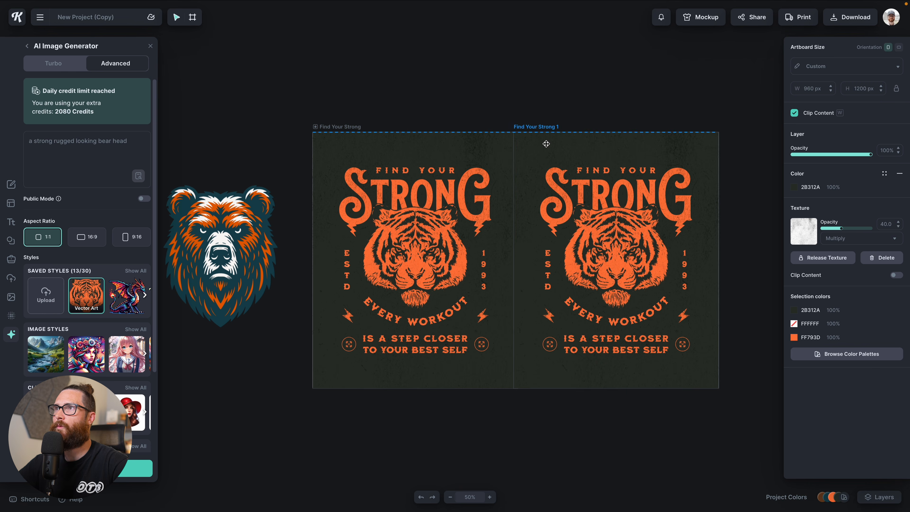
Step: Move the bear illustration beyond the duplicated poster's outer edge and delete the tiger illustration from that copy
left_click_drag(241, 247, 713, 261)
scroll(712, 261, "right", 7)
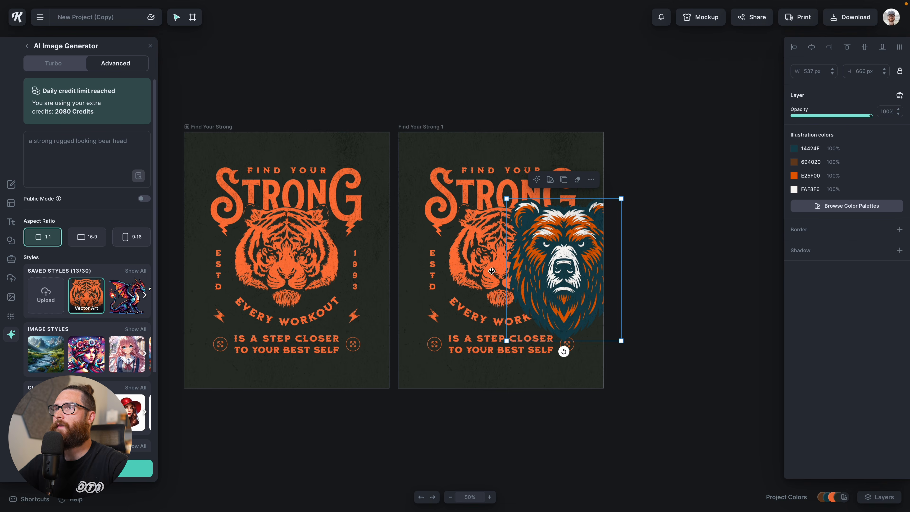
left_click_drag(533, 263, 636, 241)
left_click(510, 267)
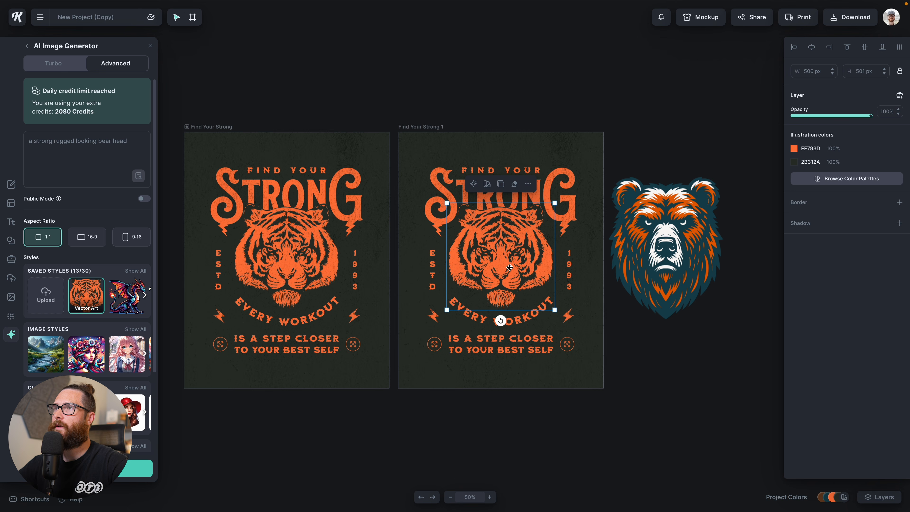
key("Delete")
Step: Place the bear in the tiger's former spot on the duplicated poster and shrink it to about 428 × 530 px
left_click_drag(626, 250, 459, 259)
left_click_drag(553, 186, 531, 204)
mouse_move(519, 236)
left_mouse_down()
mouse_move(551, 202)
mouse_move(524, 241)
left_mouse_up()
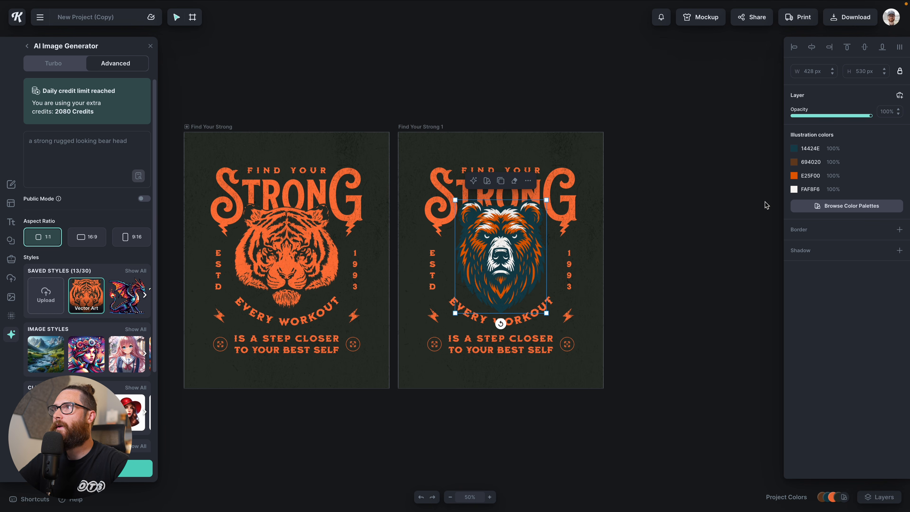
Step: Recolor the bear's dark teal areas to 2B312A and both its orange and white areas to FF793D using document colors
left_click(794, 148)
left_click(675, 330)
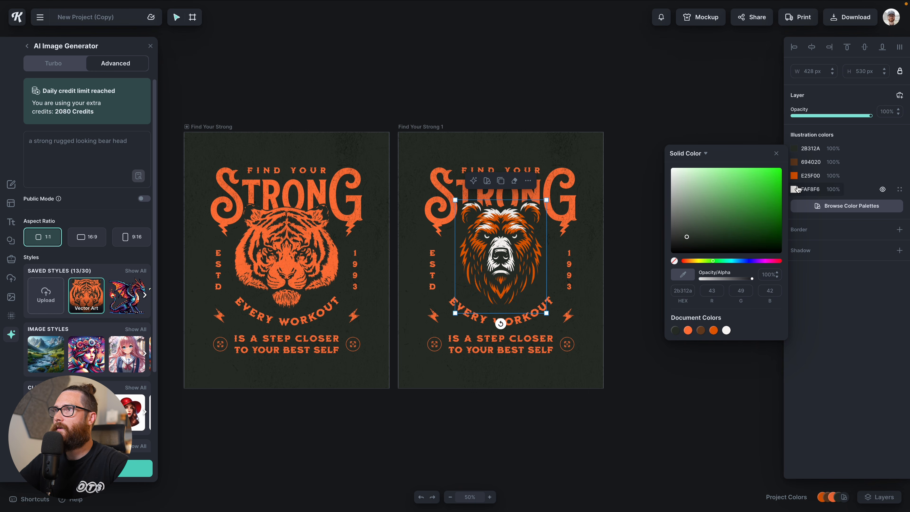
left_click(794, 189)
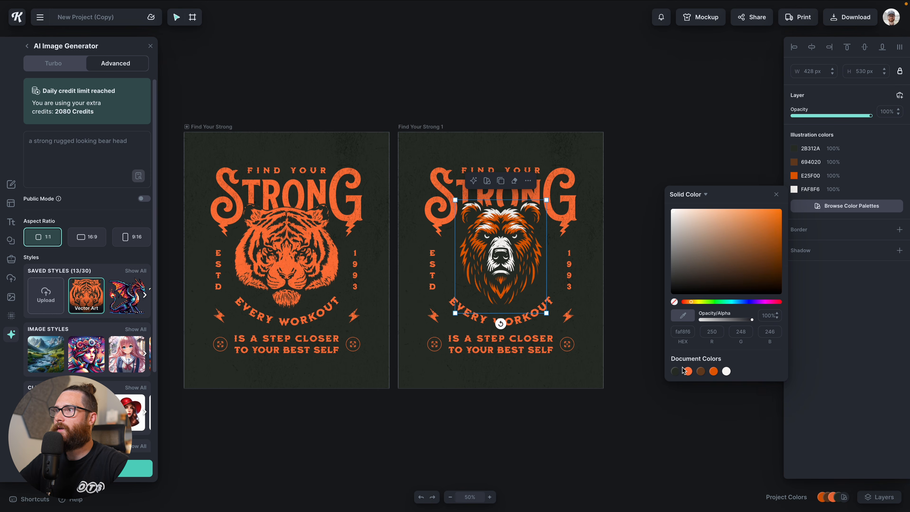
left_click(675, 372)
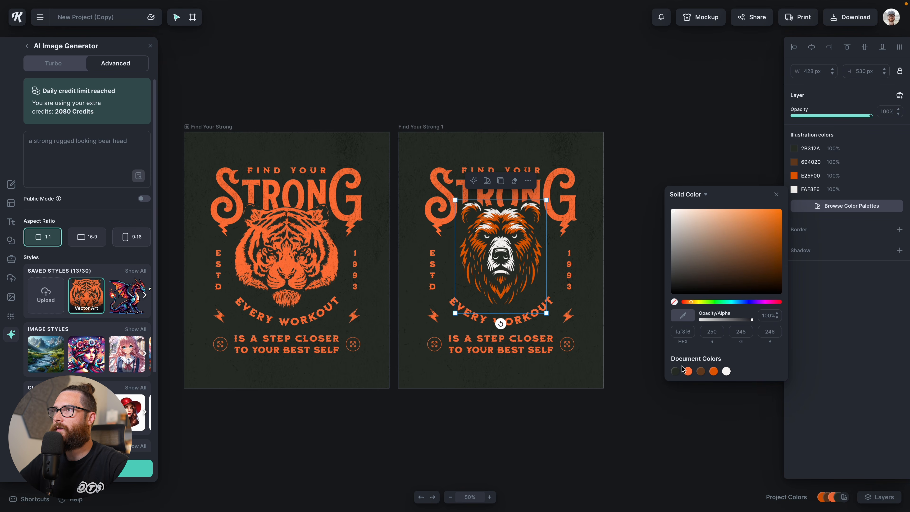
left_click(794, 176)
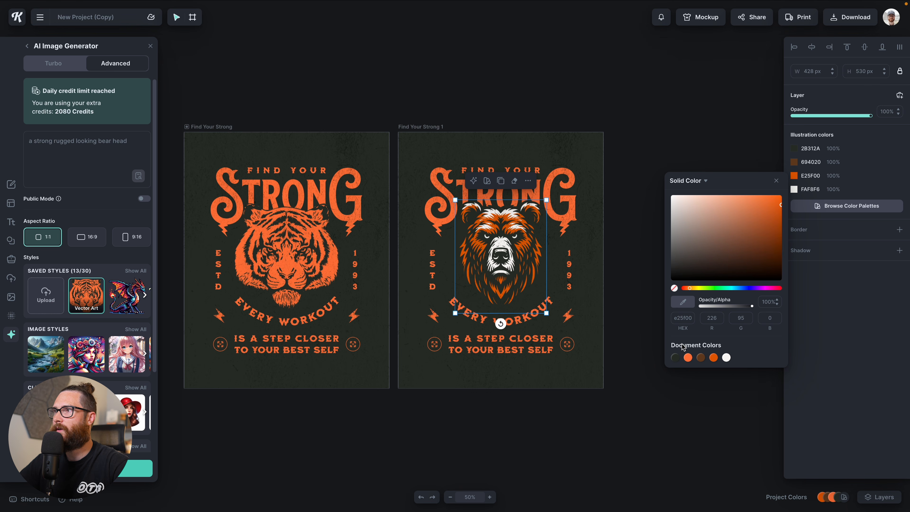
left_click(687, 358)
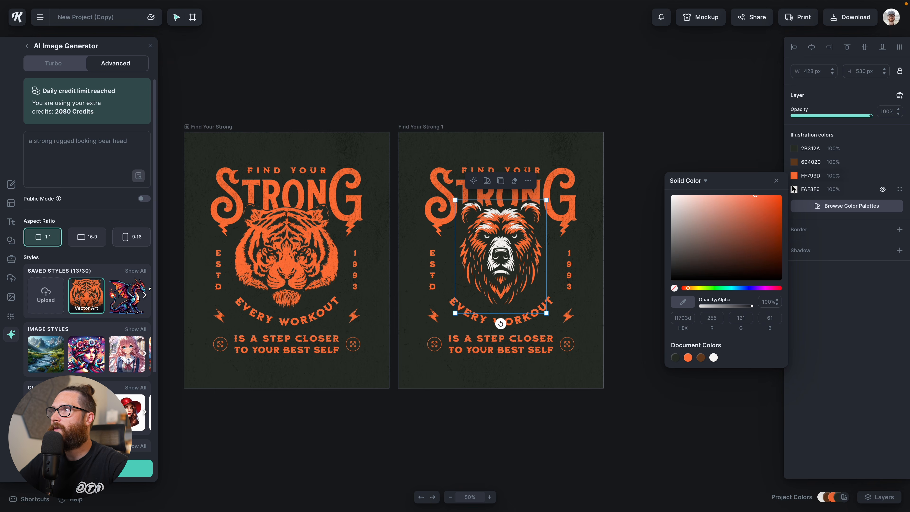
left_click(794, 190)
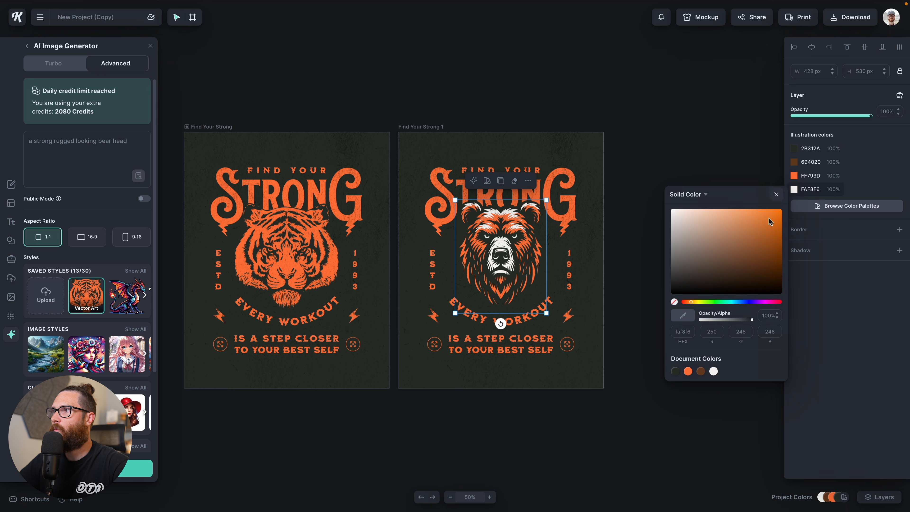
left_click(688, 371)
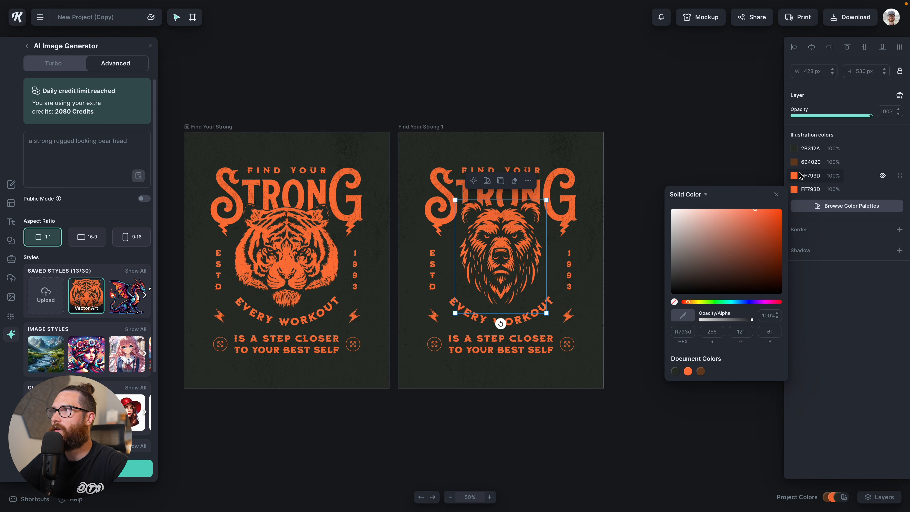
left_click(704, 177)
Step: Enlarge the bear to about 457 × 567 px and reposition it beneath the STRONG lettering
left_click(501, 243)
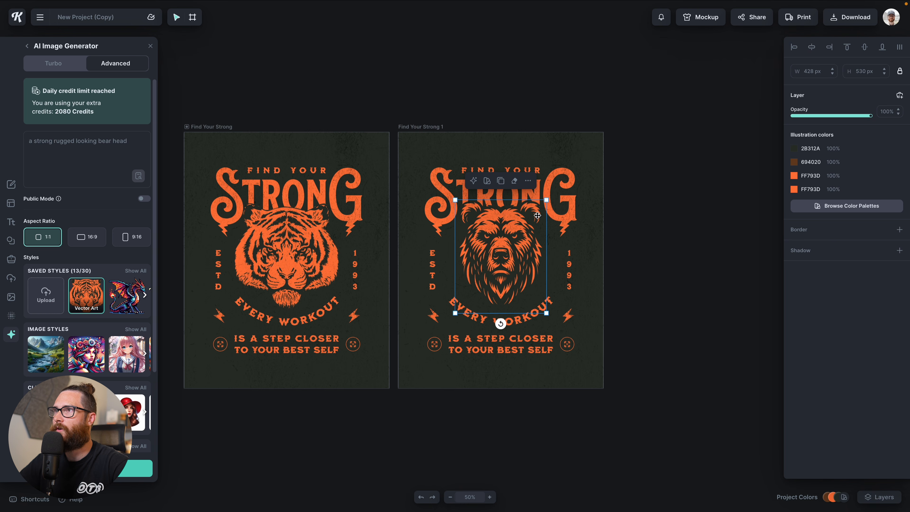
left_click_drag(545, 199, 551, 192)
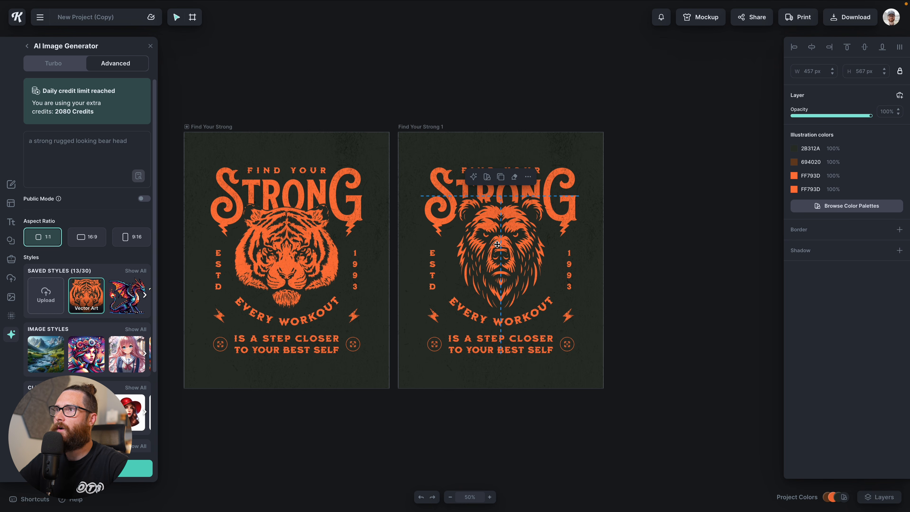
left_click_drag(498, 243, 498, 246)
Step: Bring the curved EVERY WORKOUT text in front of the bear and center the bear on the duplicated poster
right_click(519, 319)
left_click(538, 465)
left_click(681, 365)
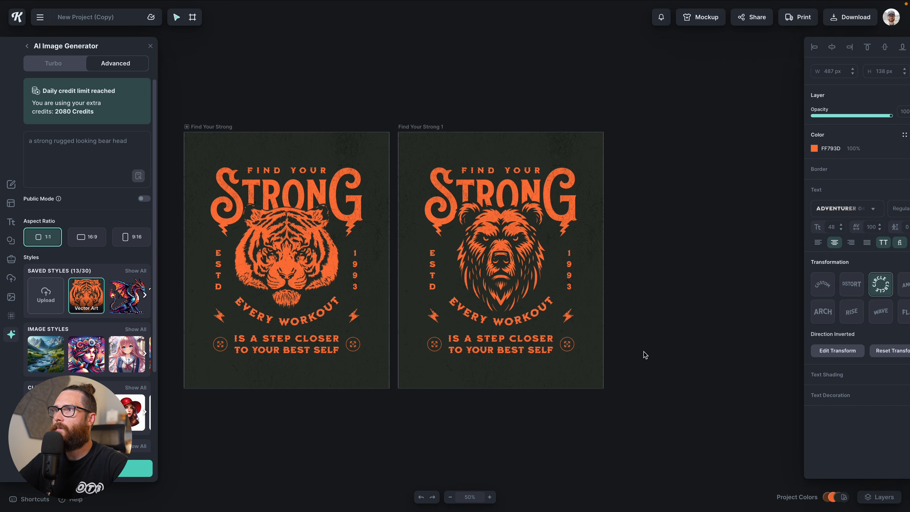
left_click(507, 263)
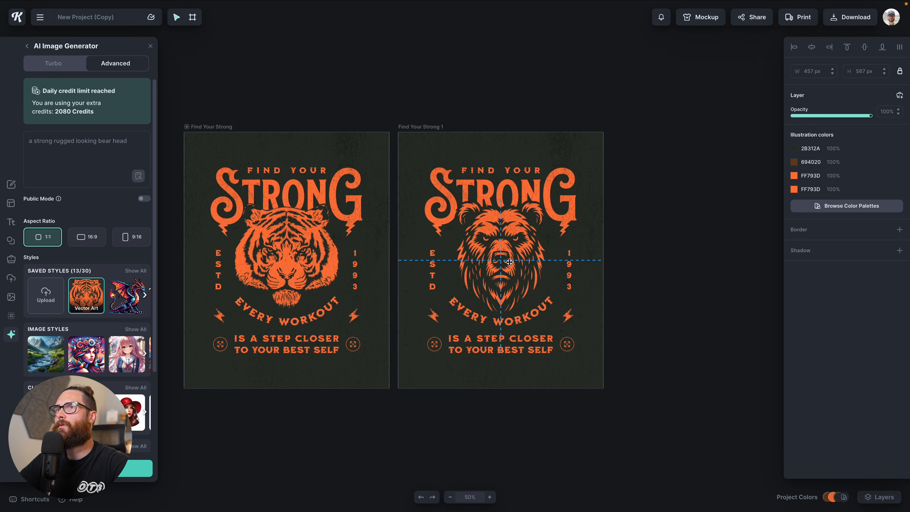
left_click(686, 305)
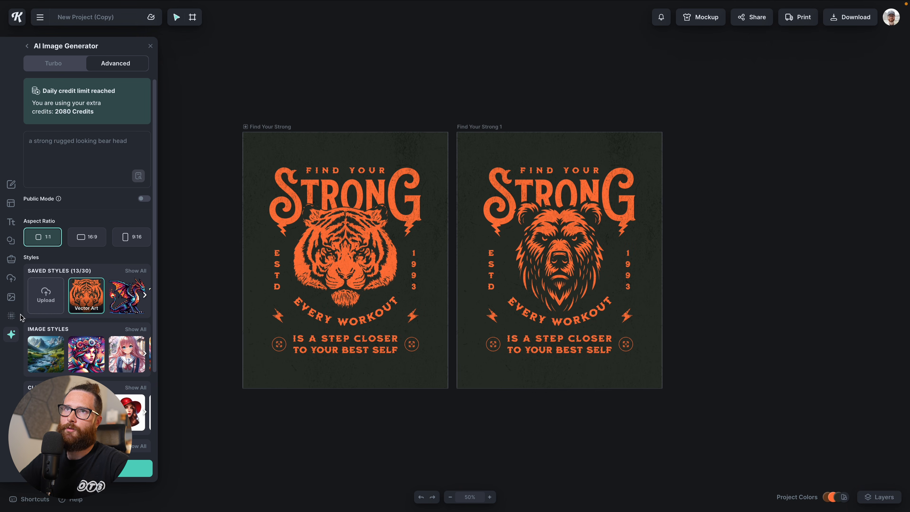
Step: Open the AI Sets Generator and choose the saved tiger Vector Art style
left_click(27, 47)
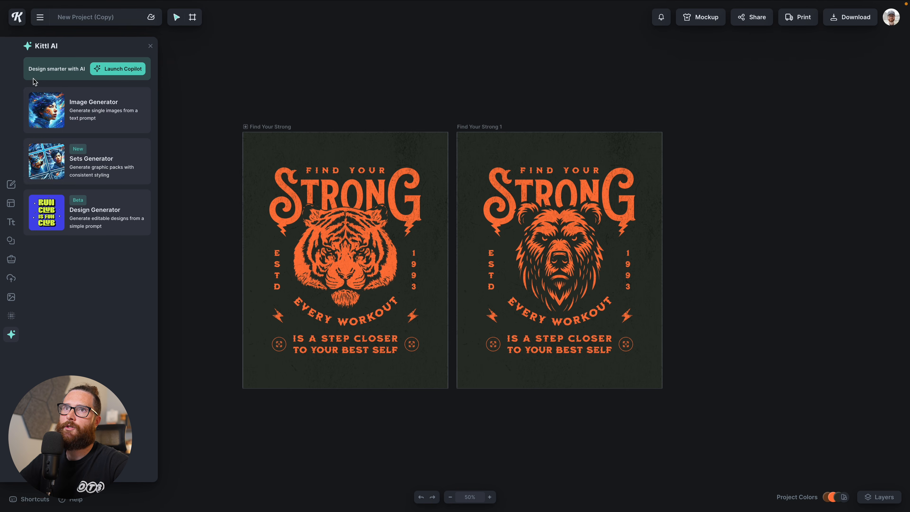
left_click(123, 161)
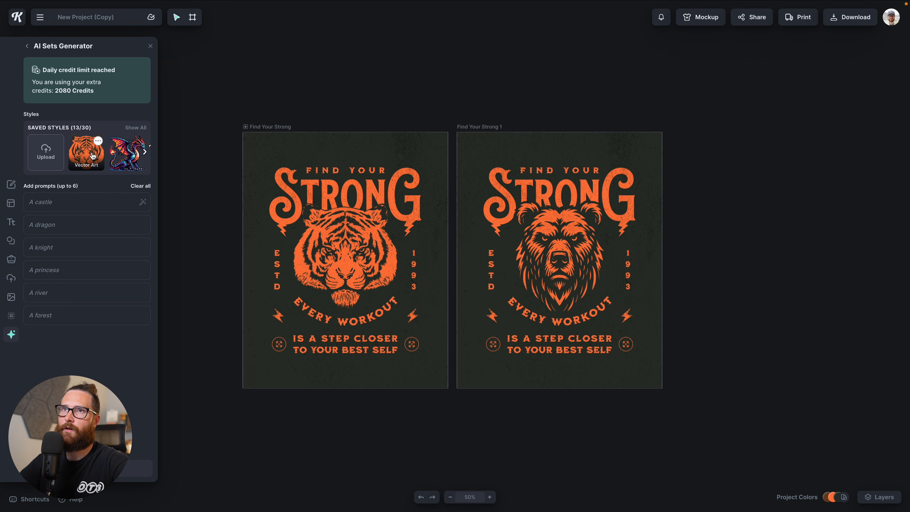
left_click(92, 157)
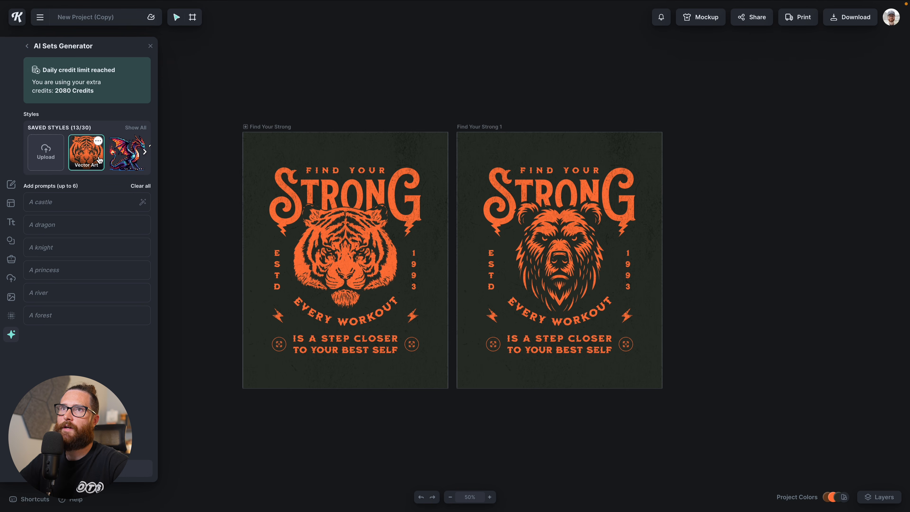
Step: Enter "a lion", "a panther", "a leopard" and "a monkey" as the first four set prompts
left_click(63, 208)
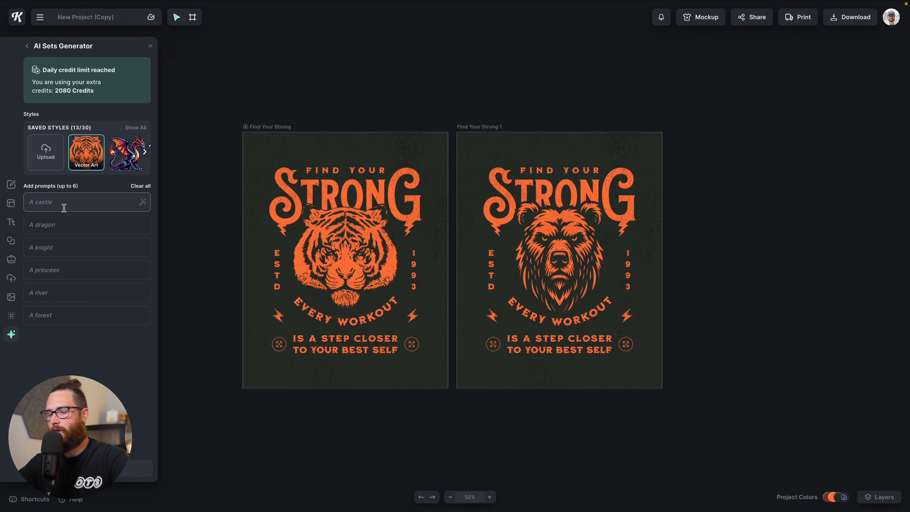
type("a lion")
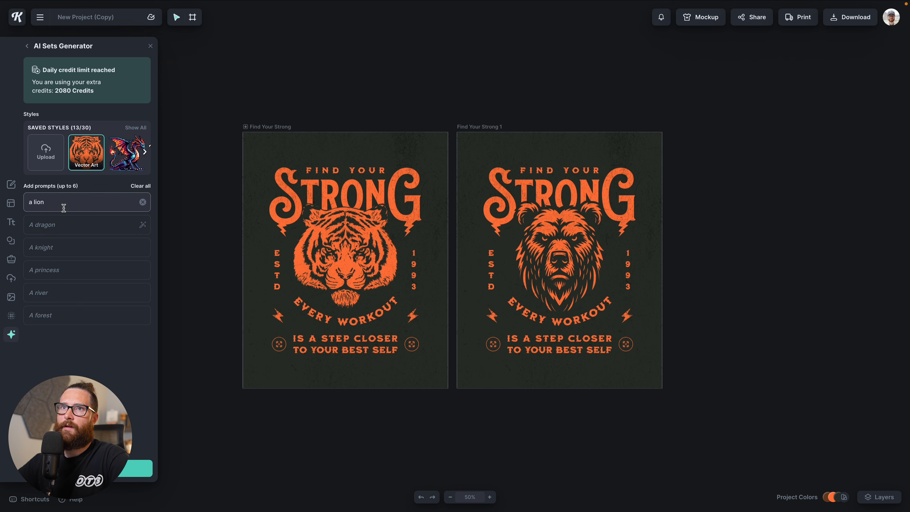
left_click(65, 230)
type("a panther")
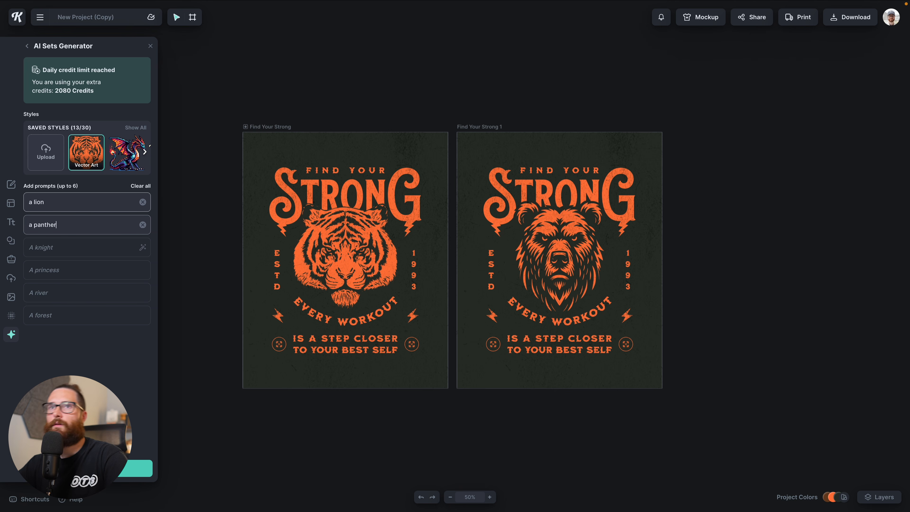
key("Tab")
type("a leap")
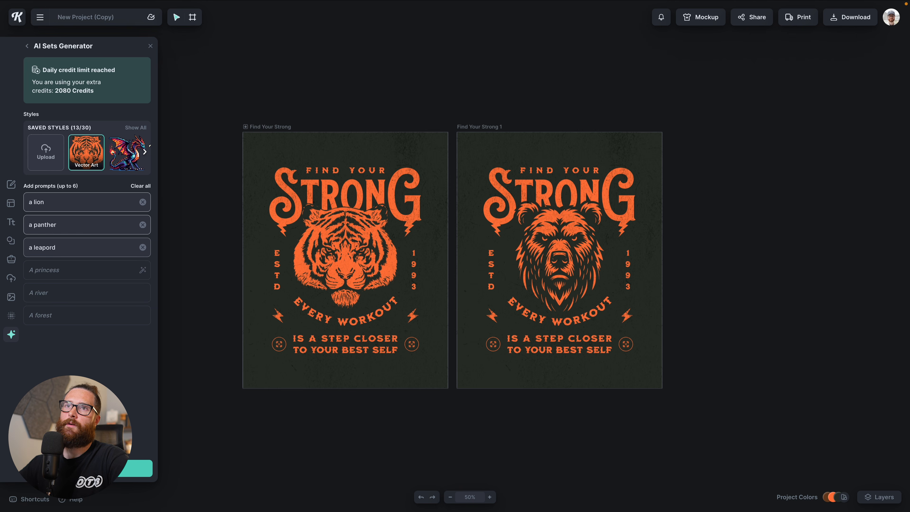
right_click(44, 247)
left_click(52, 252)
key("Tab")
type("a mom")
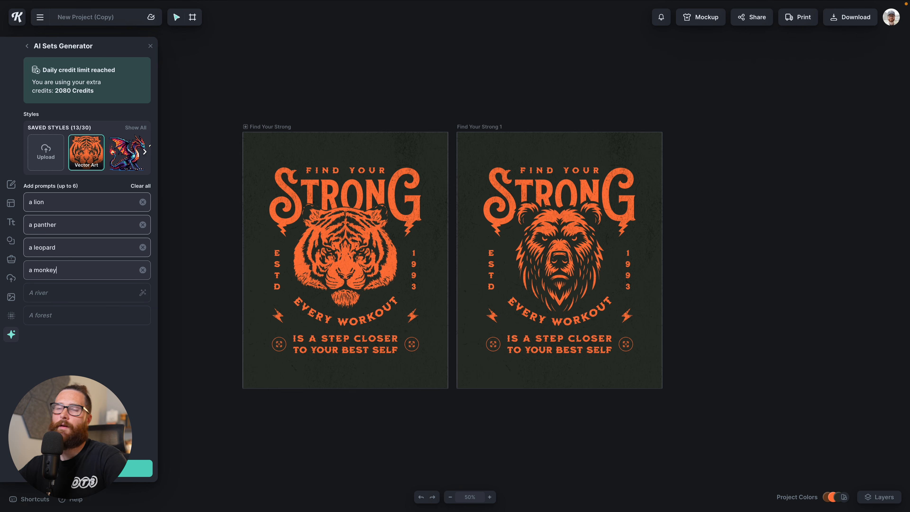
Step: Fill the fifth and sixth set prompts with "a cheetah" and "a gorilla"
left_click(53, 290)
type("a")
key("BackSpace")
key("BackSpace")
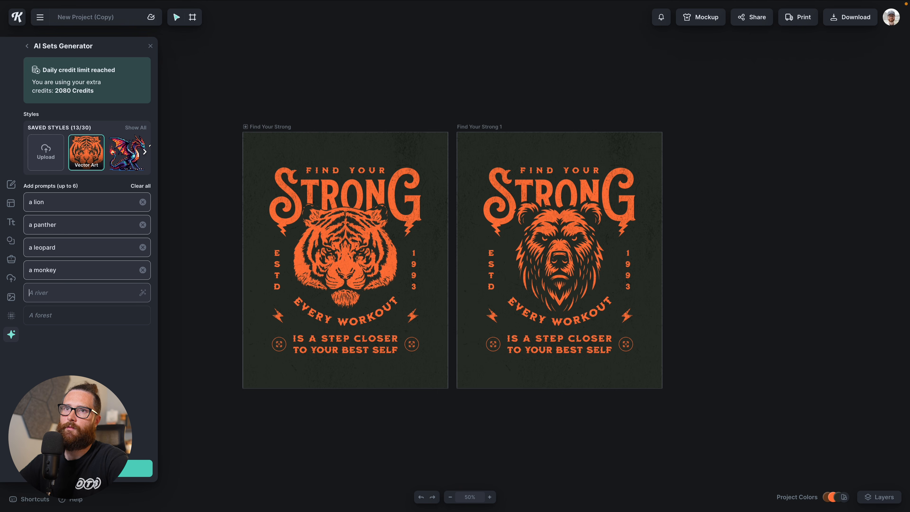
left_click(142, 295)
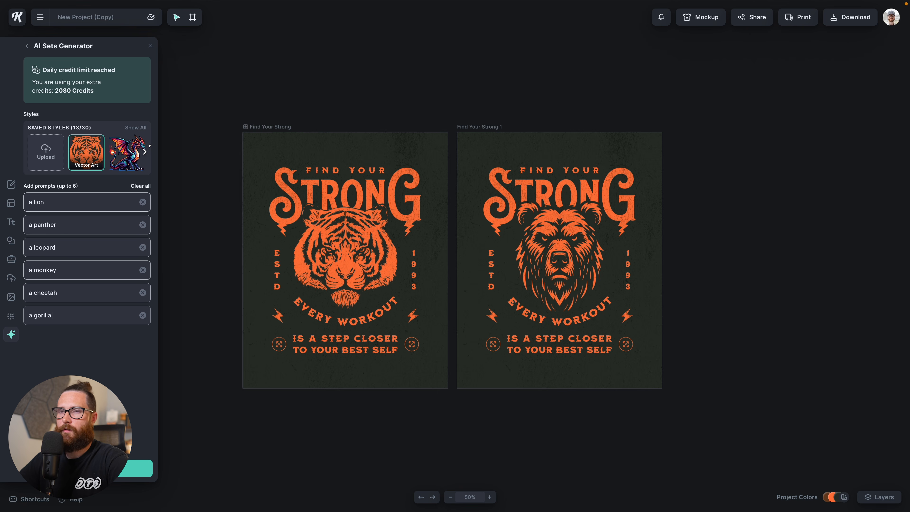
Step: Append "head" to all six animal prompts and generate the image set
double_click(63, 316)
key("super+c")
left_click(73, 295)
key("super+v")
left_click(74, 271)
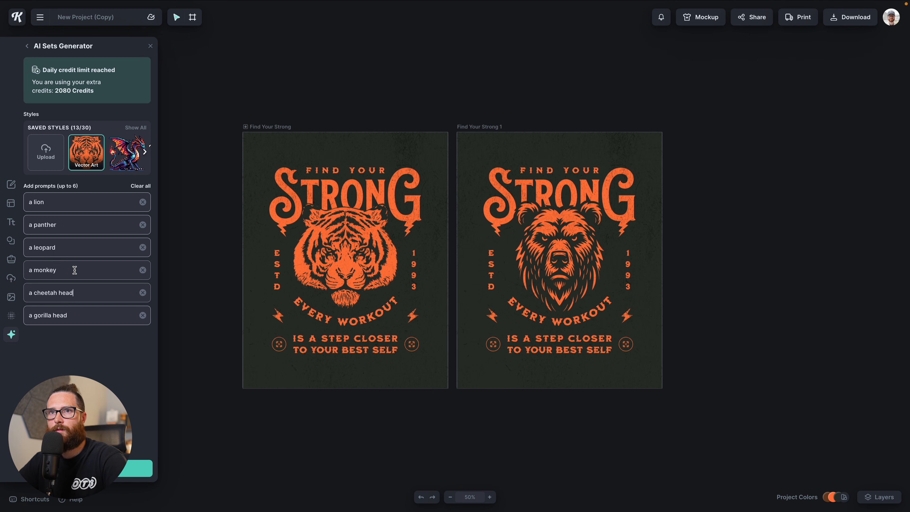
key("super+v")
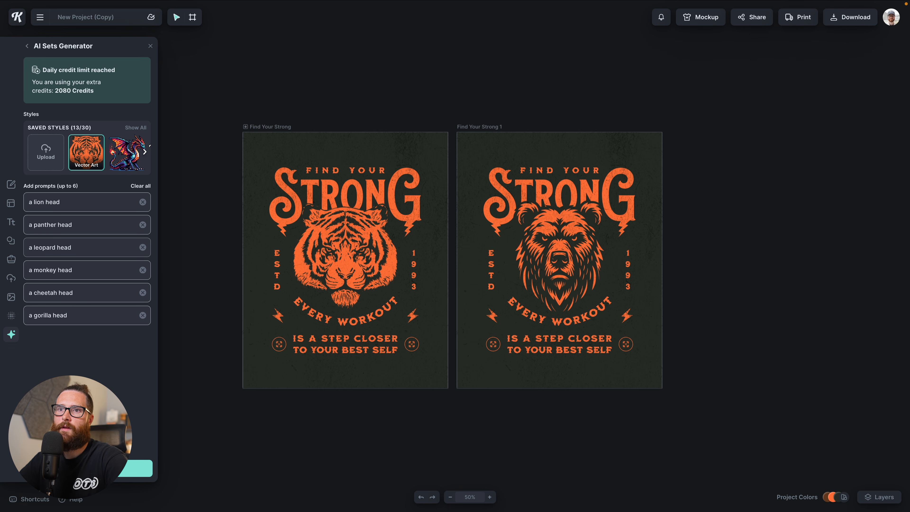
left_click(138, 468)
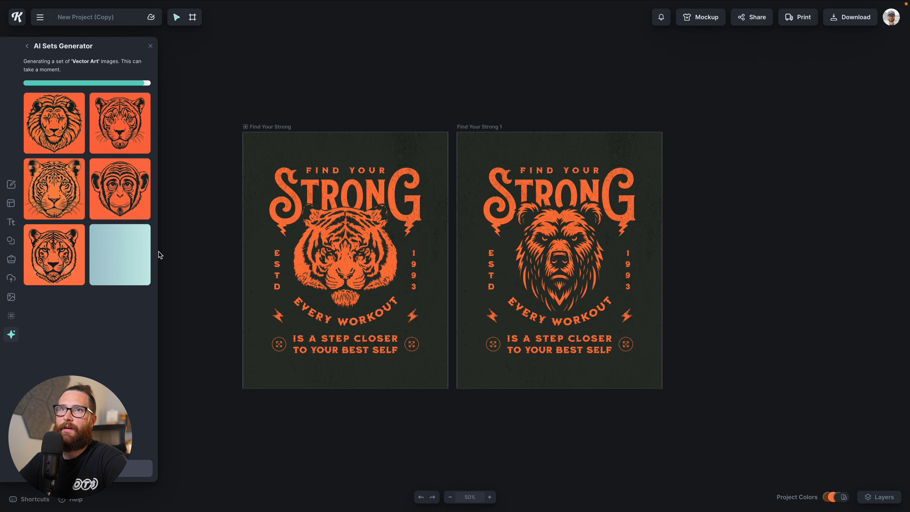
Step: Duplicate the original tiger poster artboard to create a third poster
scroll(246, 264, "down", 1)
scroll(246, 264, "right", 2)
scroll(246, 264, "down", 3)
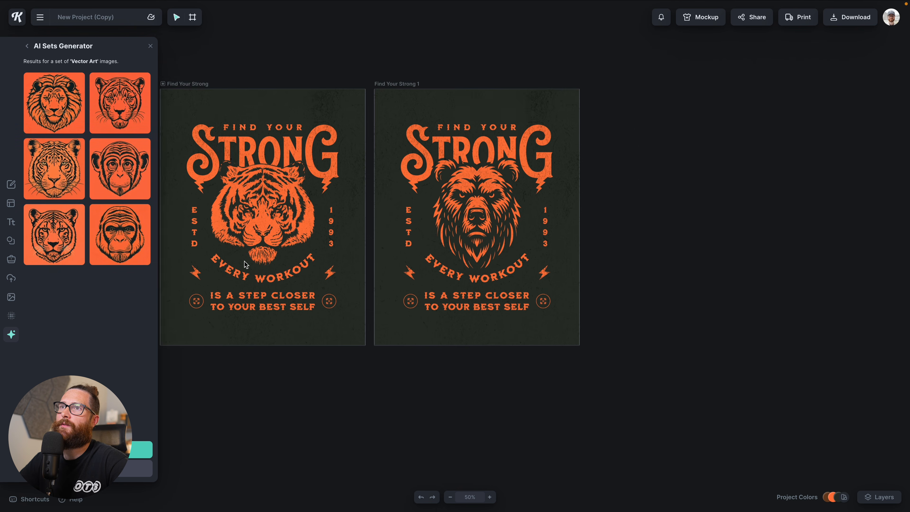
scroll(245, 264, "left", 3)
left_click(323, 54)
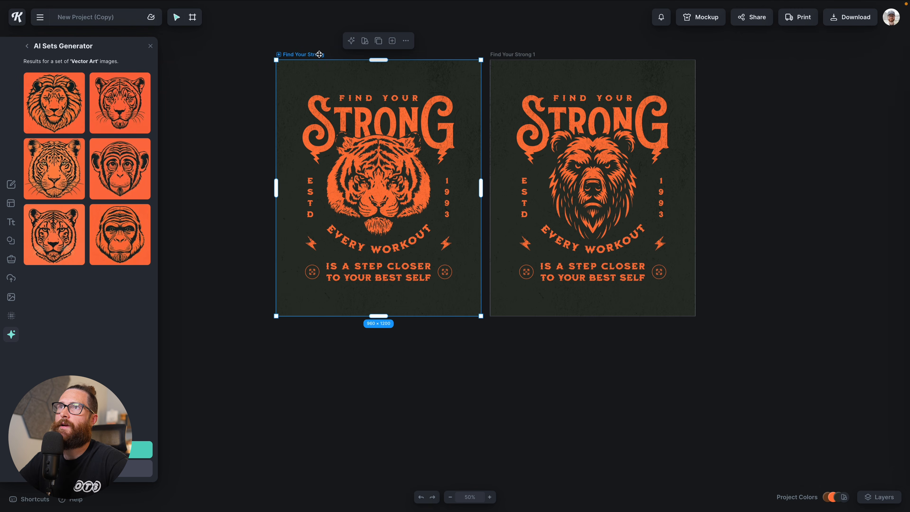
key("super+d")
Step: Insert the generated lion head image and move it into the empty area beside the third poster
left_click(357, 311)
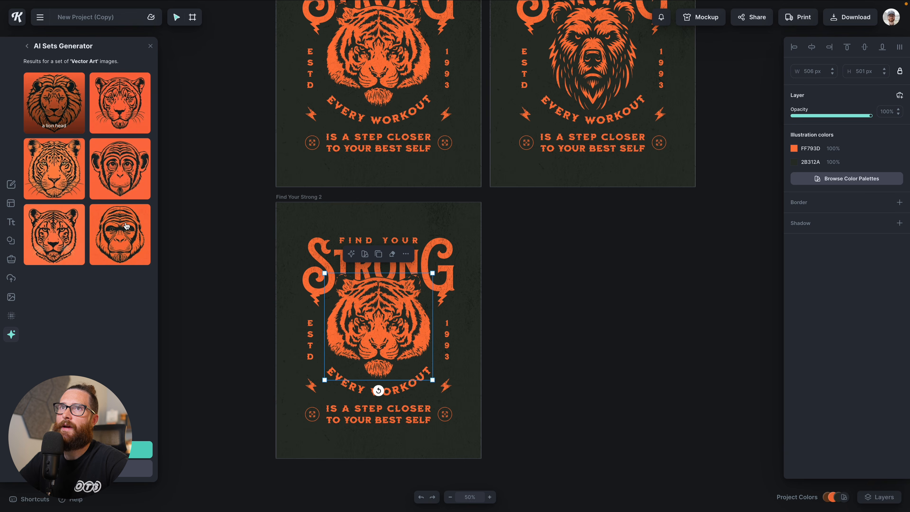
left_click(69, 111)
left_click_drag(435, 298, 580, 324)
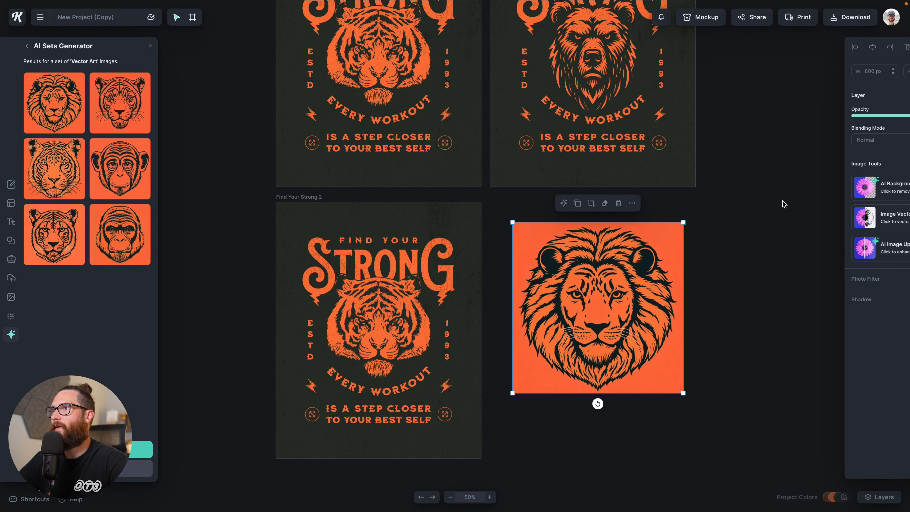
Step: Remove the lion head's background, fit it in place of the tiger in the third poster, and put that poster beside the original
left_click(830, 185)
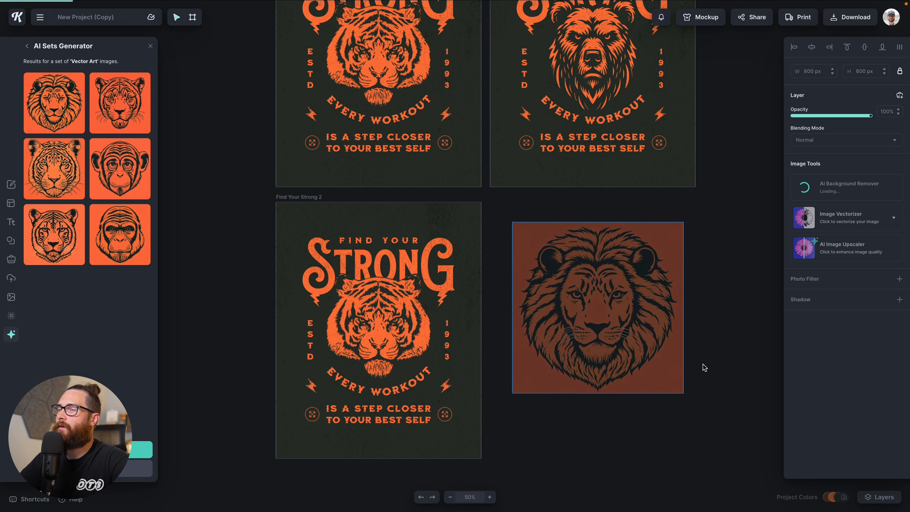
left_click_drag(373, 318, 206, 319)
left_click_drag(679, 246, 434, 249)
left_click_drag(410, 272, 439, 270)
left_click_drag(403, 309, 402, 309)
left_click(544, 335)
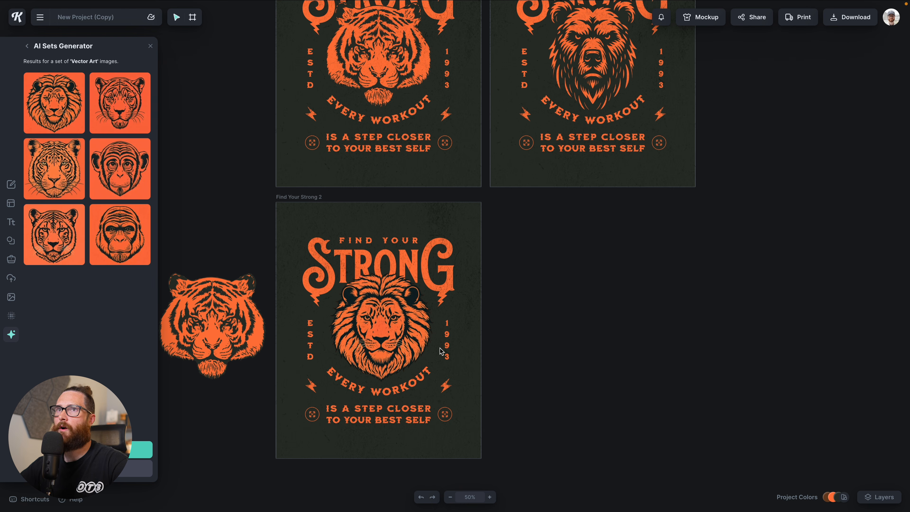
left_click(142, 177)
left_click_drag(426, 278, 563, 337)
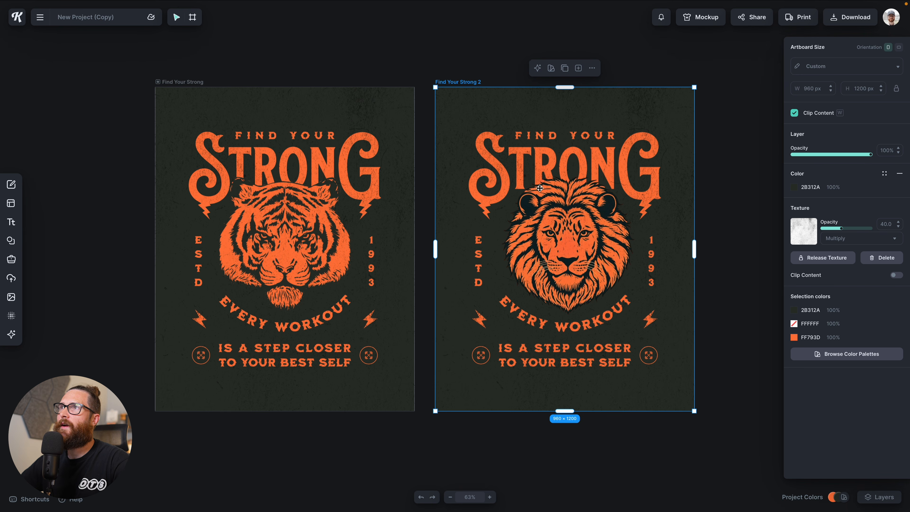
Step: Scale the lion poster artboard together with its contents down and then up to about 1119 × 1398 px
scroll(540, 188, "right", 2)
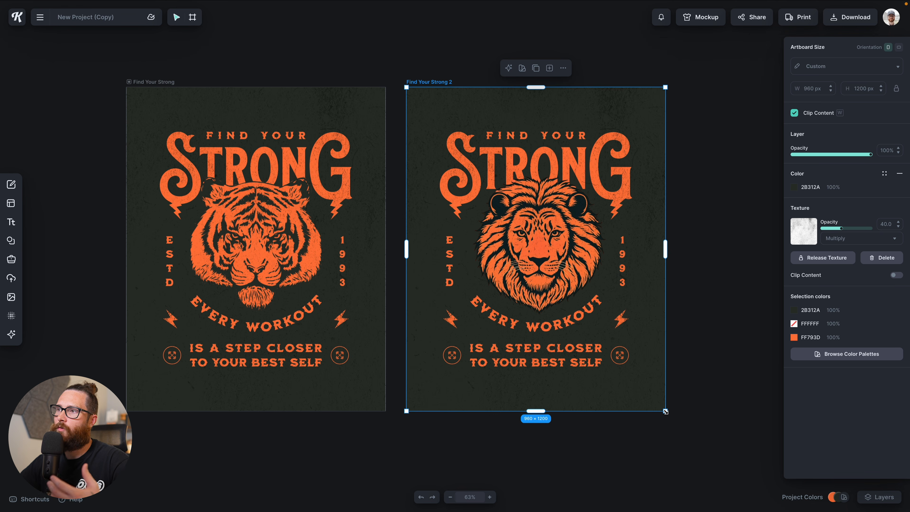
left_click_drag(665, 411, 609, 341)
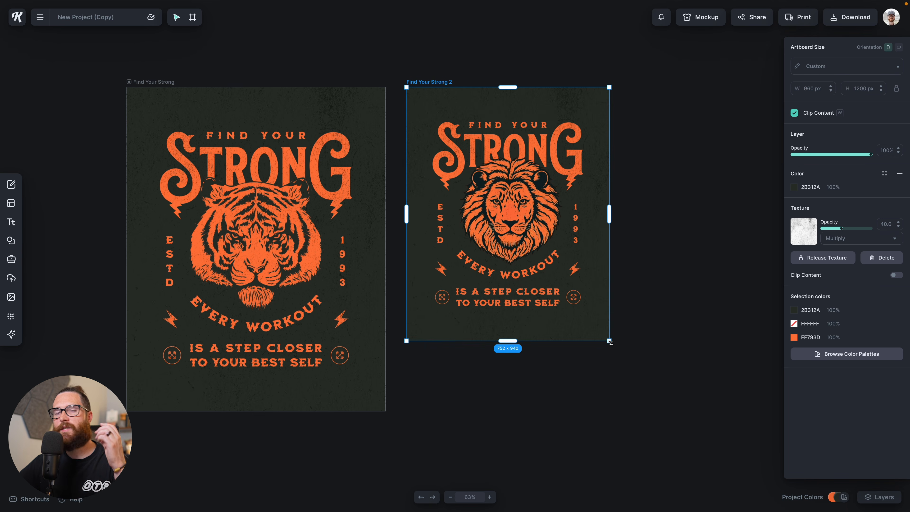
left_click_drag(610, 342, 707, 464)
scroll(693, 424, "down", 2)
left_click(694, 425)
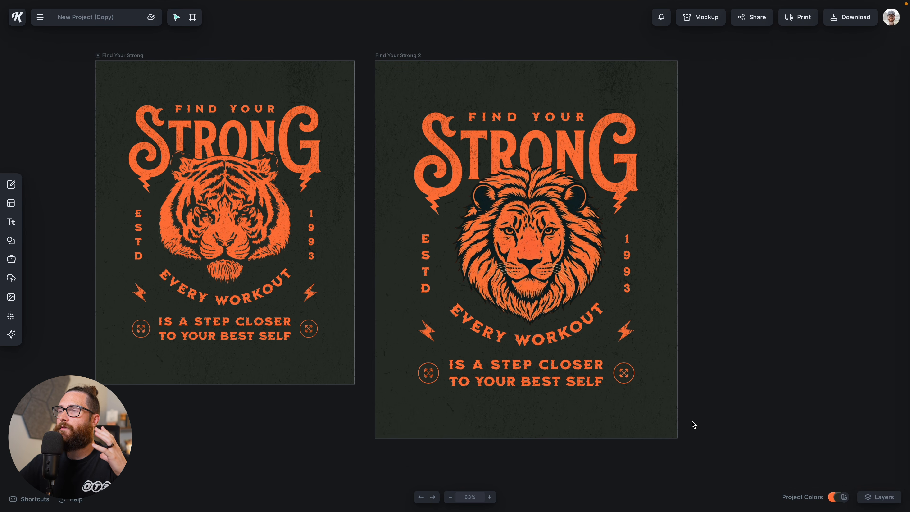
Step: Try setting the lion artboard's width to 2000 px with its proportions unlocked, and undo the change
scroll(693, 424, "right", 1)
left_click(390, 55)
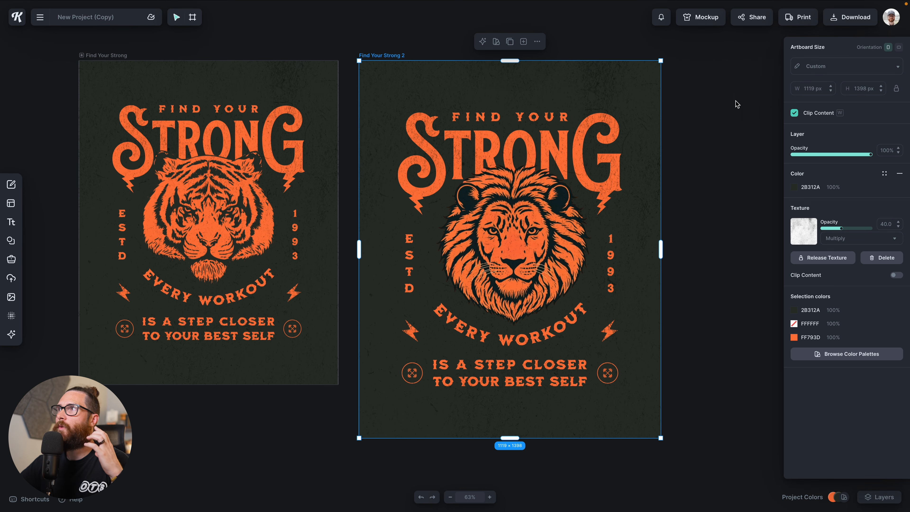
left_click(811, 88)
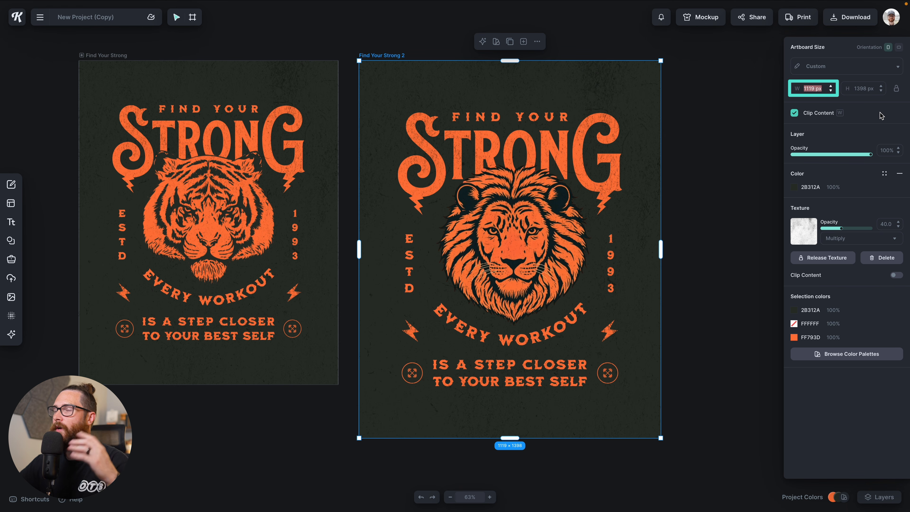
type("2000")
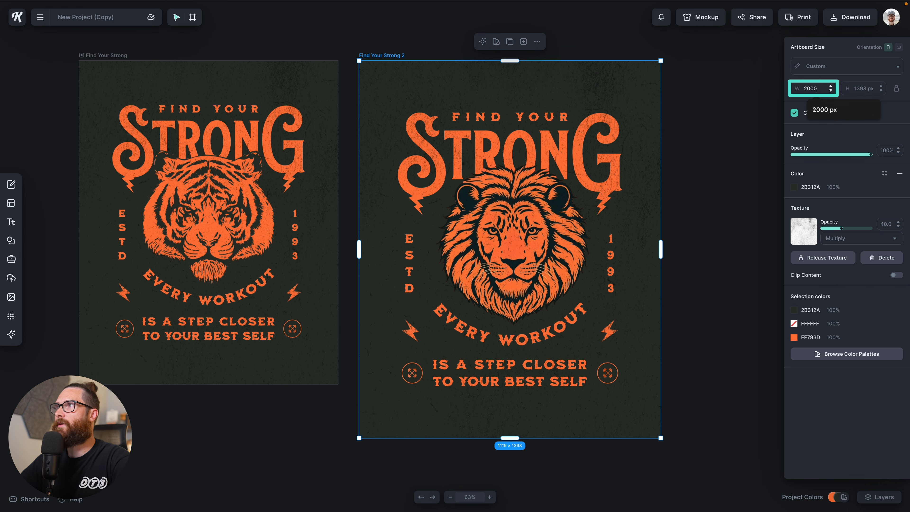
key("Return")
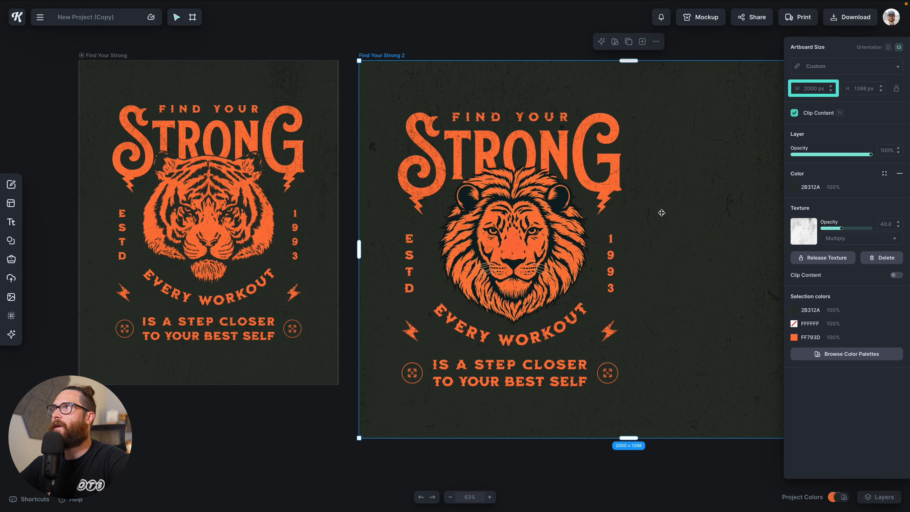
scroll(658, 214, "right", 5)
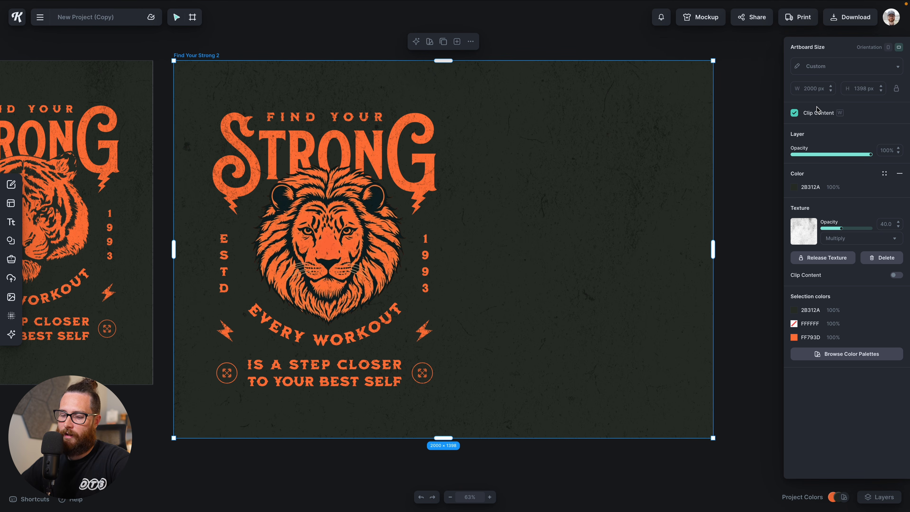
key("super+z")
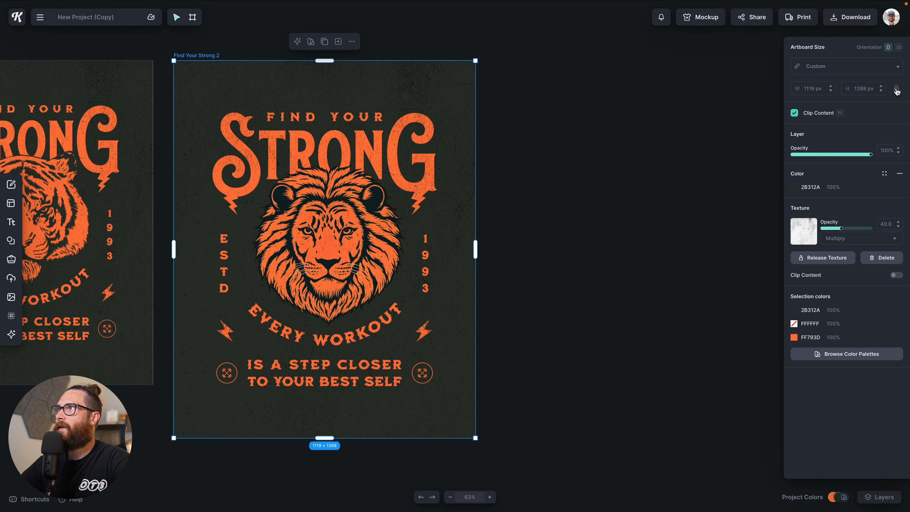
Step: Lock the lion artboard's aspect ratio and set its width to 2000 px
left_click(816, 88)
key("super+Right")
key("super+BackSpace")
type("200")
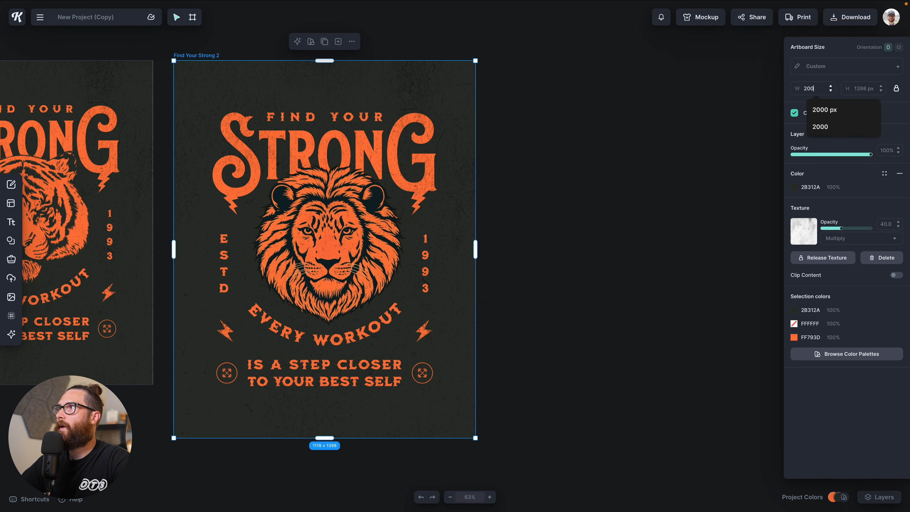
type("0")
key("Return")
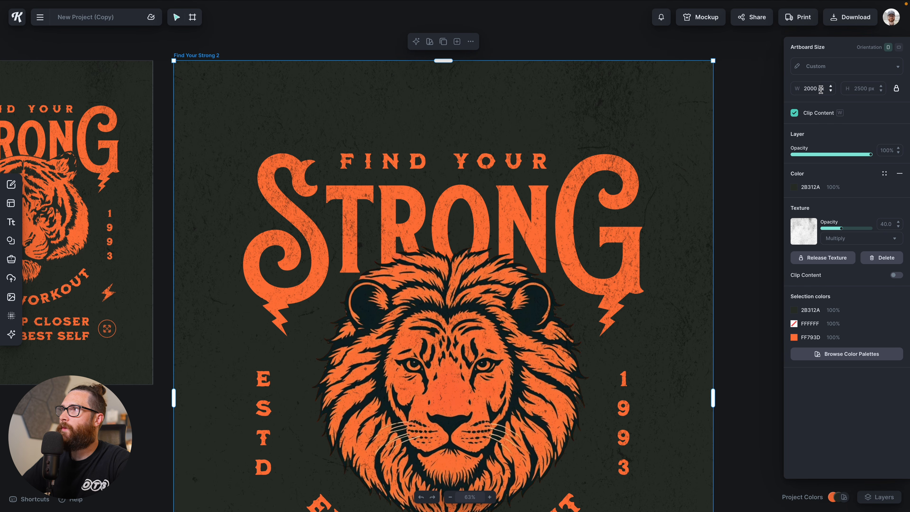
key("super+minus")
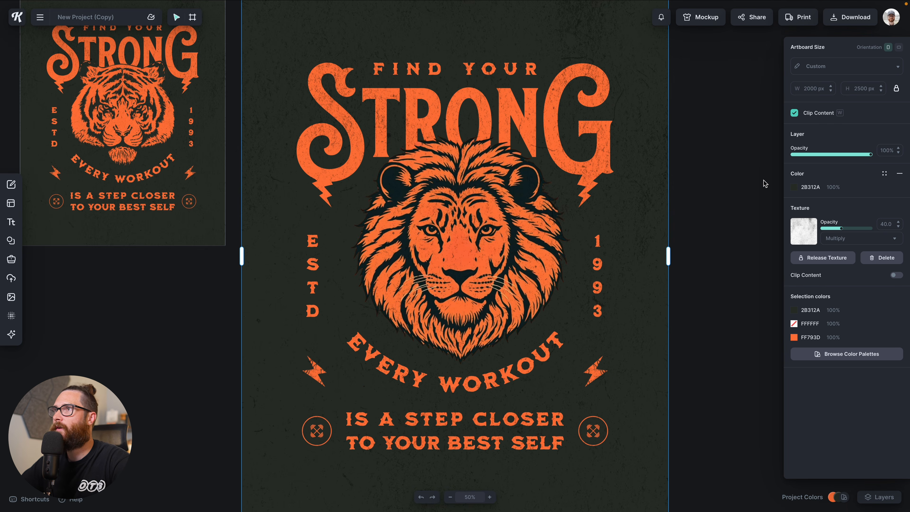
key("super+minus")
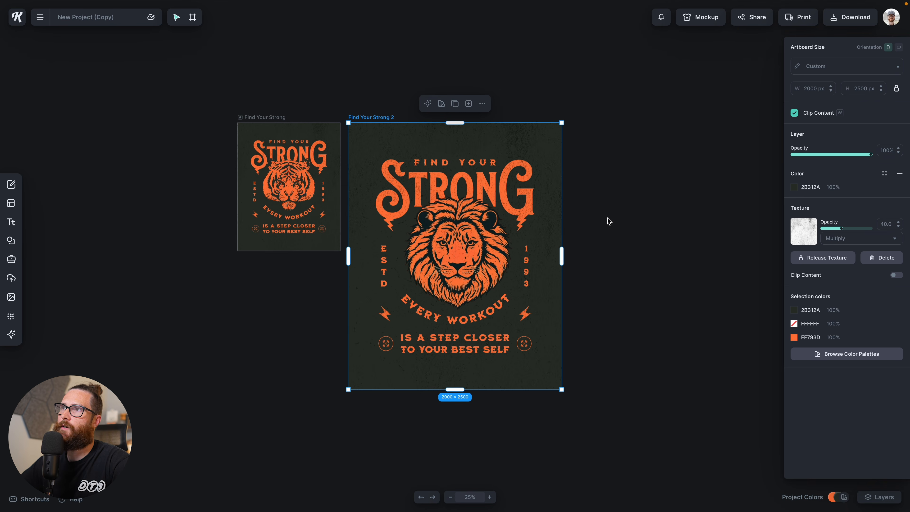
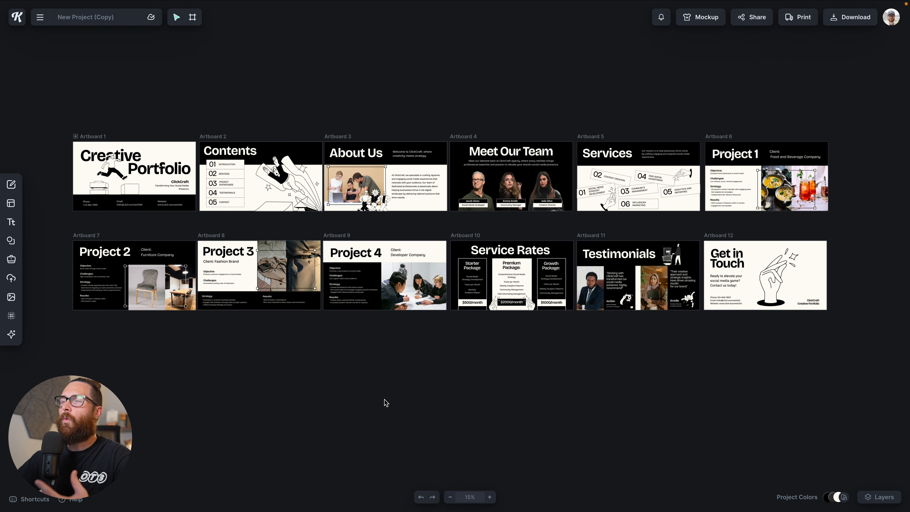
Step: Select all twelve portfolio artboards and open the project in presentation mode
left_click_drag(65, 125, 850, 331)
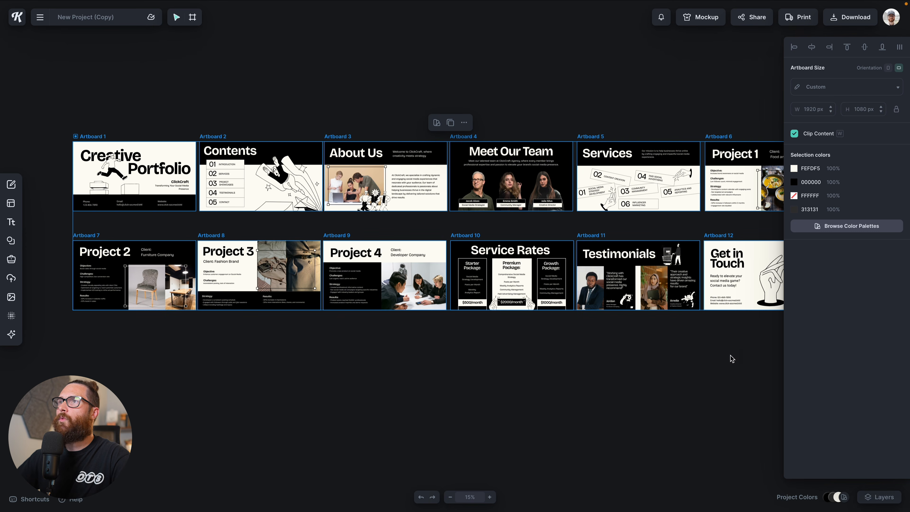
scroll(698, 360, "right", 2)
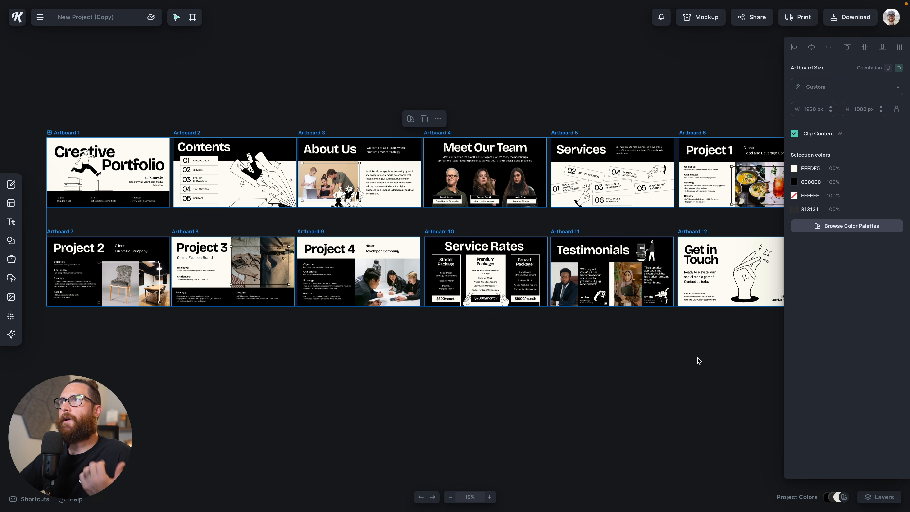
left_click(745, 18)
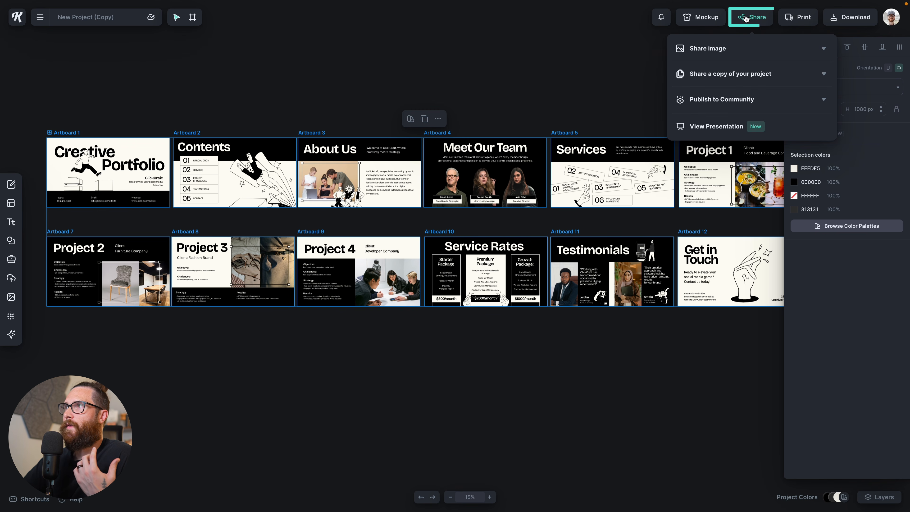
mouse_move(708, 130)
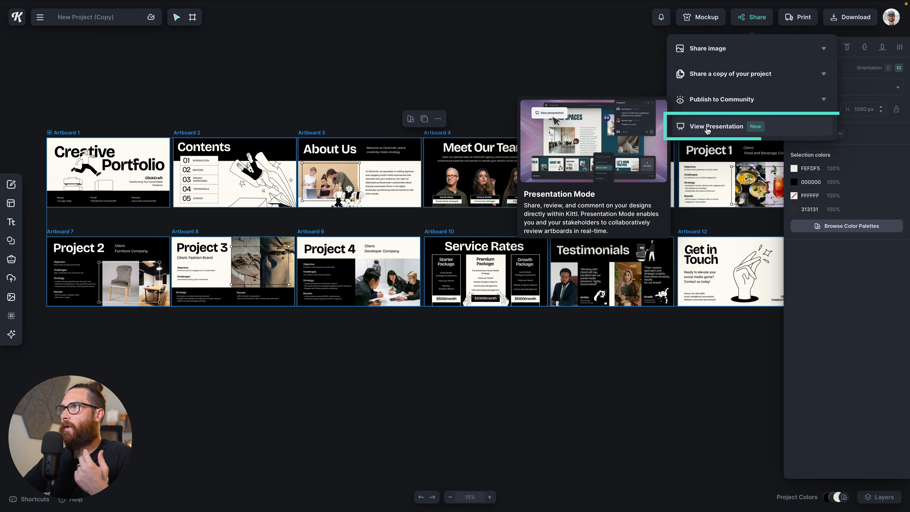
left_click(707, 130)
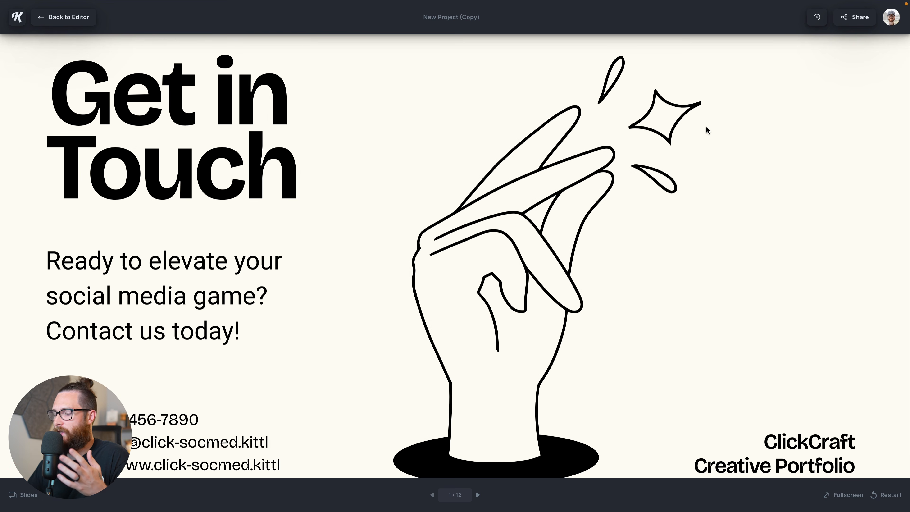
Step: Page forward and back through the presentation slides, ending on the "Meet Our Team" slide
key("Right")
key("Right")
key("Right")
key("Right")
key("Right")
key("Left")
key("Left")
key("Left")
key("Right")
key("Right")
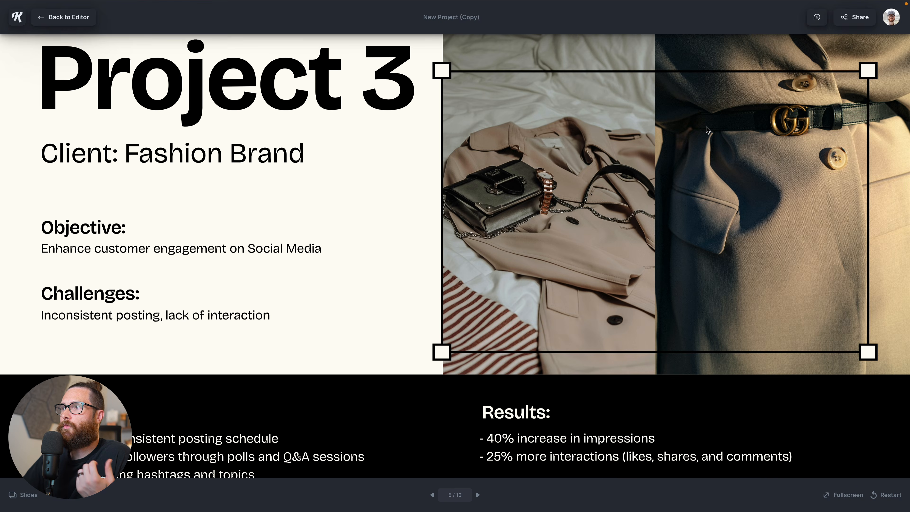
key("Right")
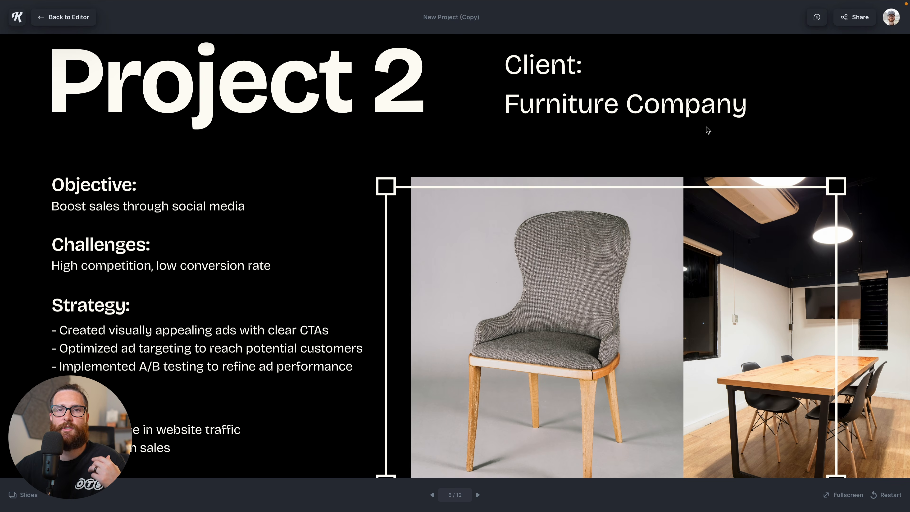
key("Right")
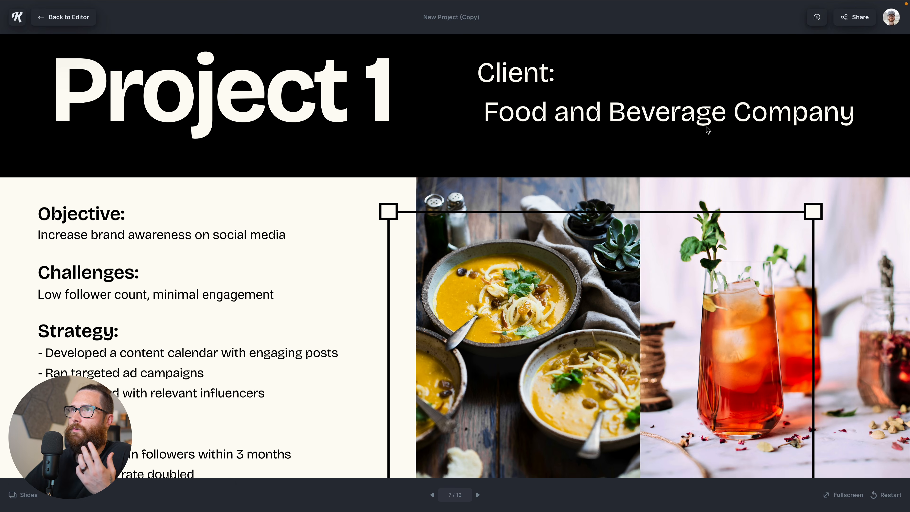
key("Right")
key("Right")
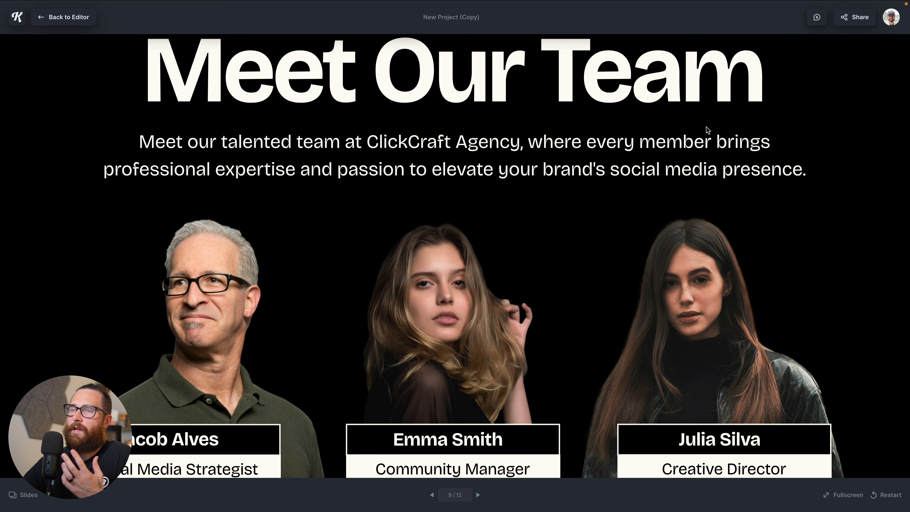
key("Right")
key("Left")
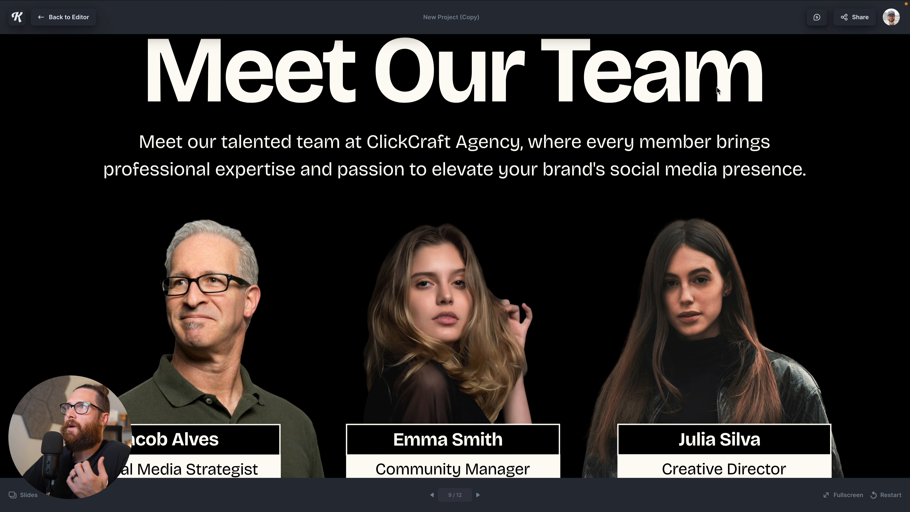
Step: Pin the comment "Change to Meet New Faces" on the "Meet Our Team" heading
left_click(817, 18)
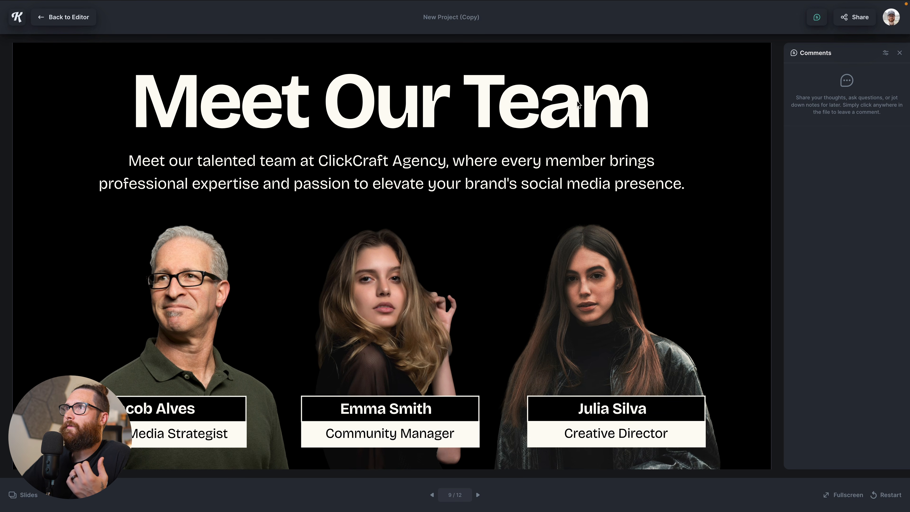
left_click(522, 102)
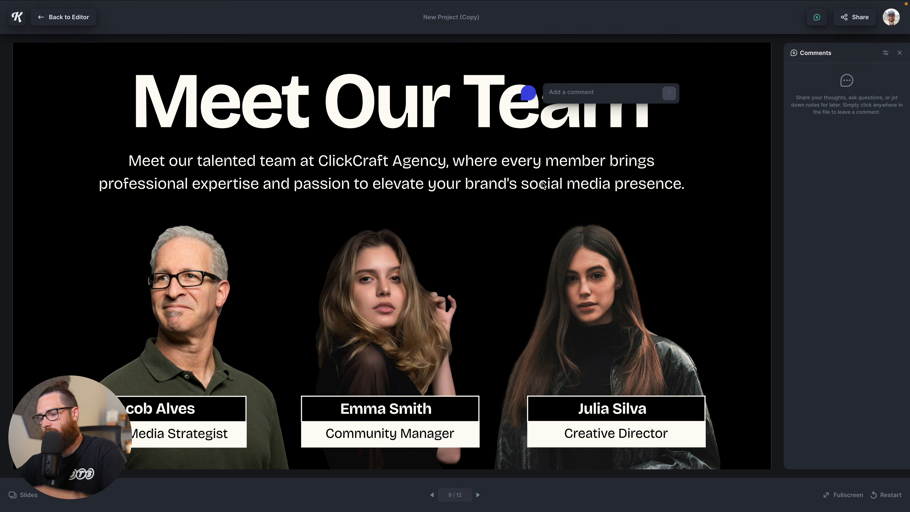
type("Change to Meet New Faces")
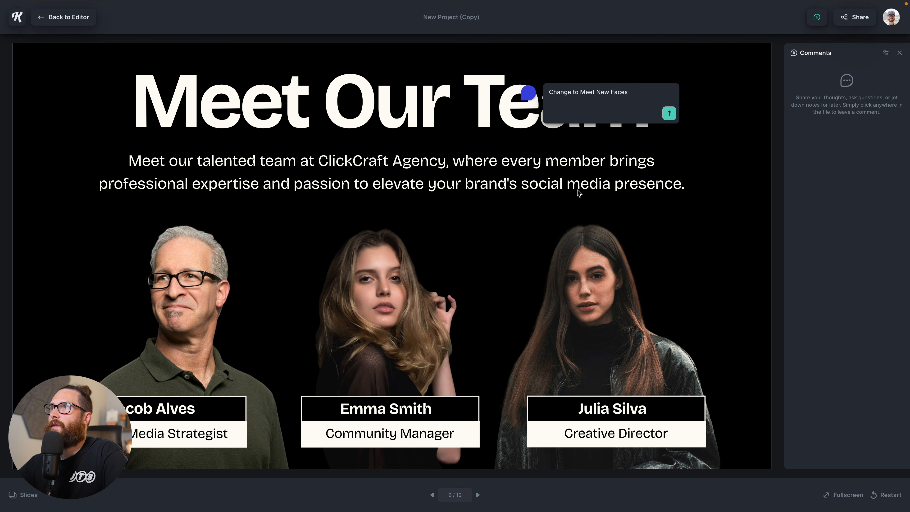
left_click(669, 113)
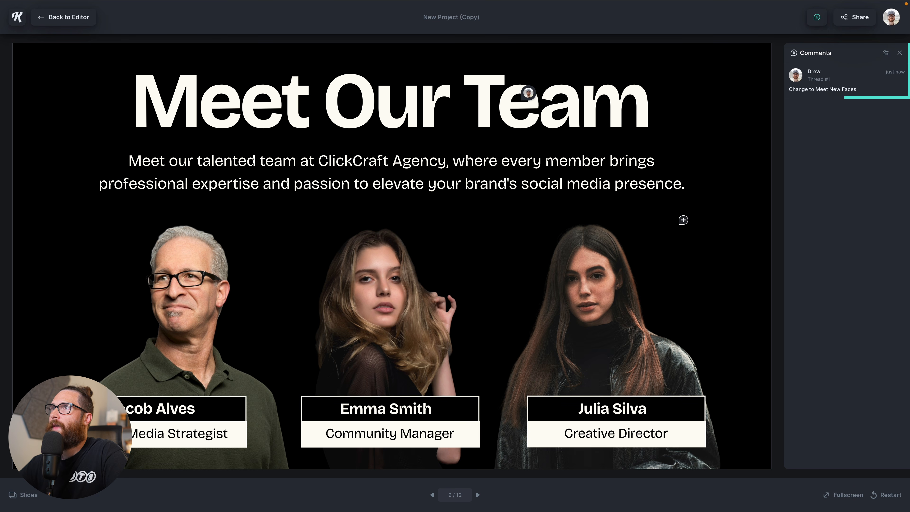
Step: View the new comment's thread and its reply option, close the thread and hide the comments
mouse_move(817, 86)
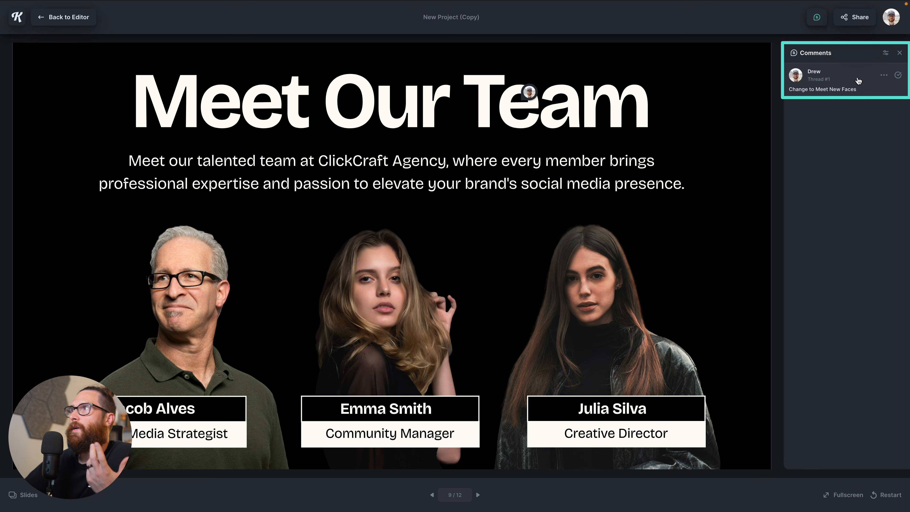
left_click(552, 96)
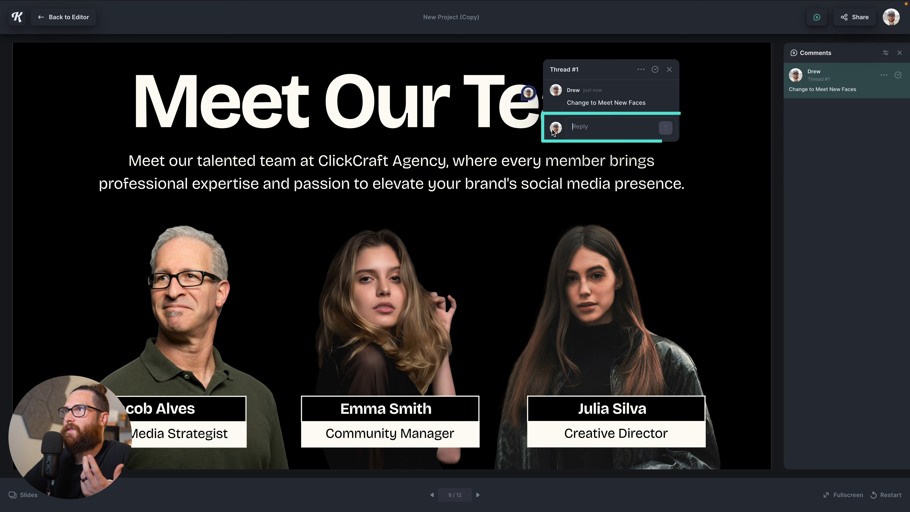
left_click(669, 70)
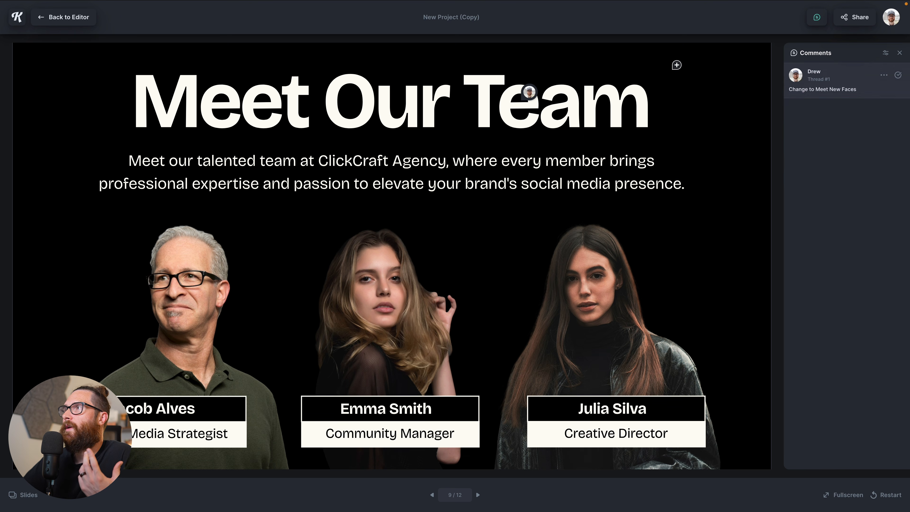
left_click(819, 18)
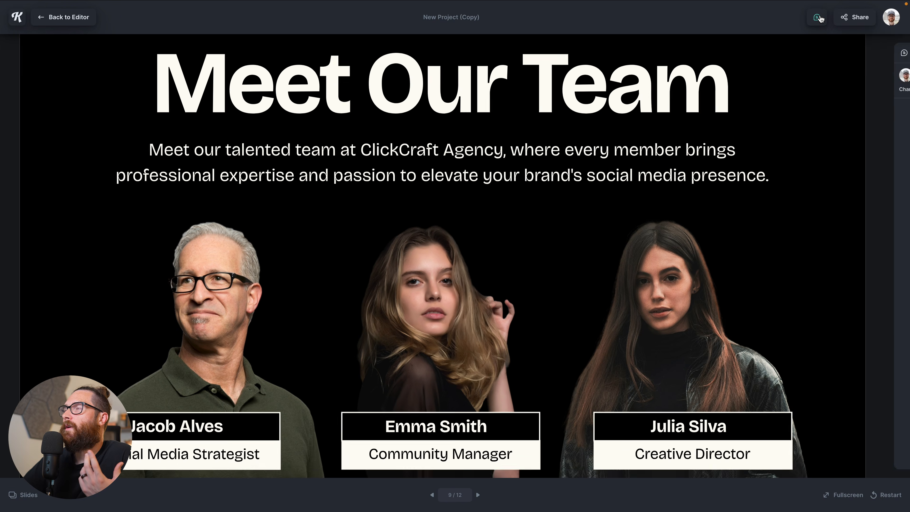
Step: Show the comments on the "Meet Our Team" slide again and hide them
left_click(818, 18)
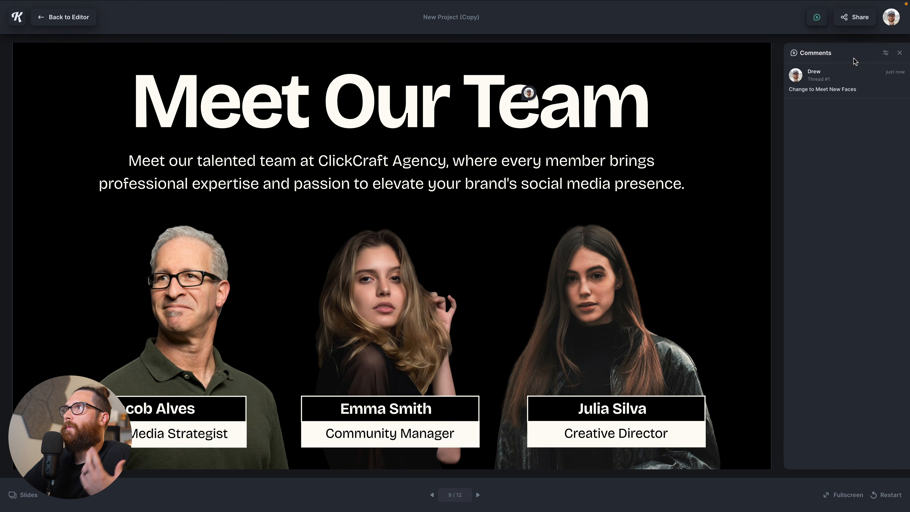
left_click(813, 20)
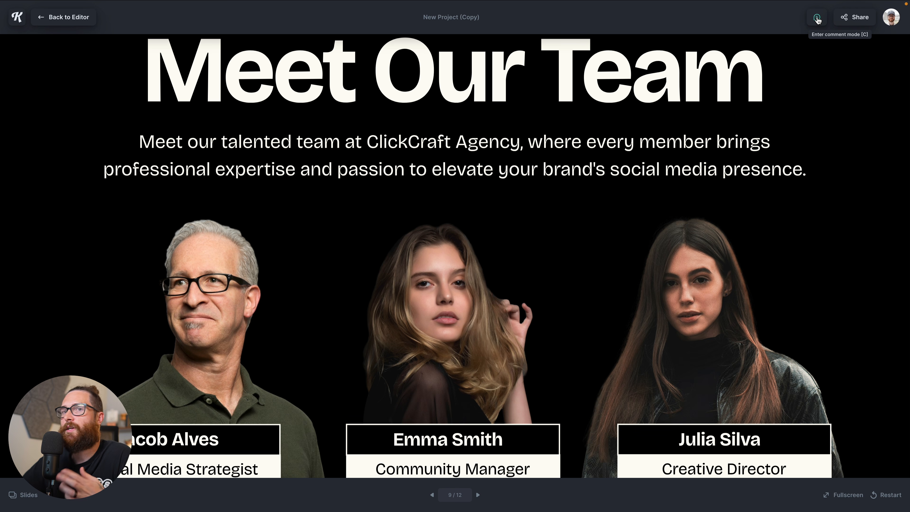
Step: Set the presentation's sharing access to "Anyone with a link can view" and copy its link
left_click(863, 20)
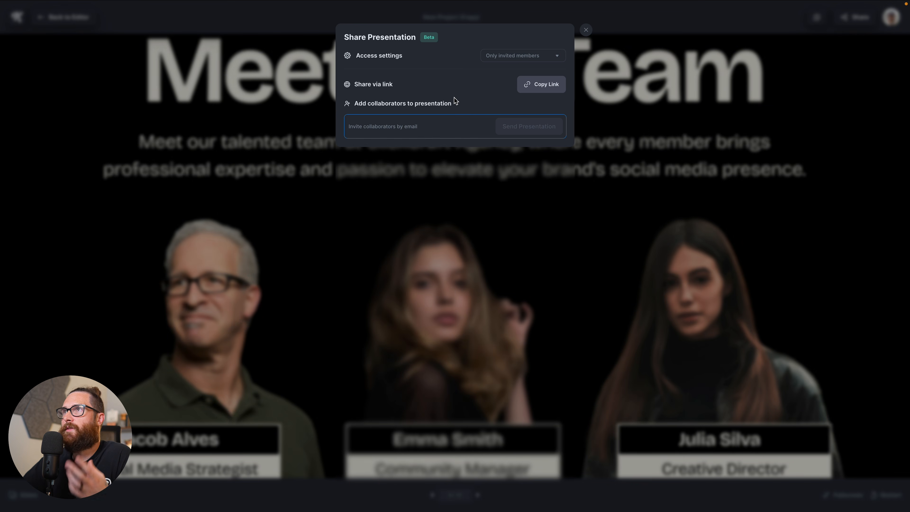
left_click(493, 61)
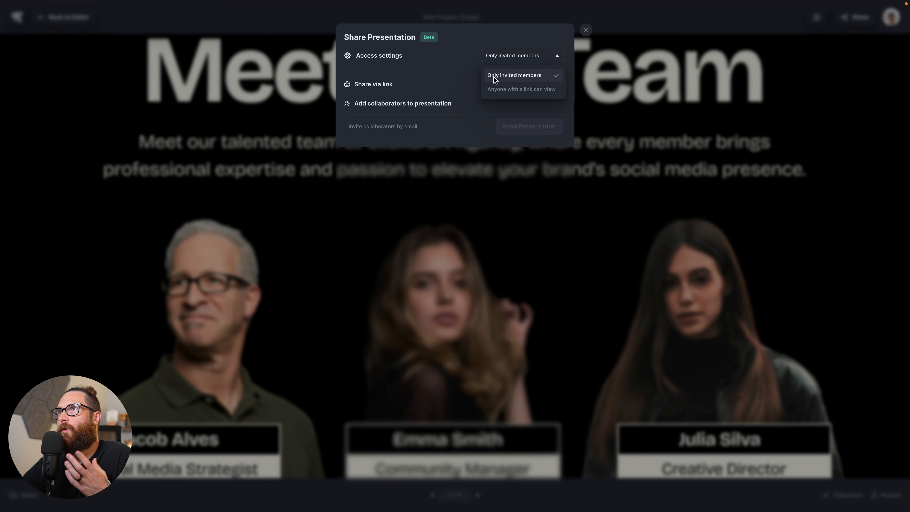
left_click(512, 94)
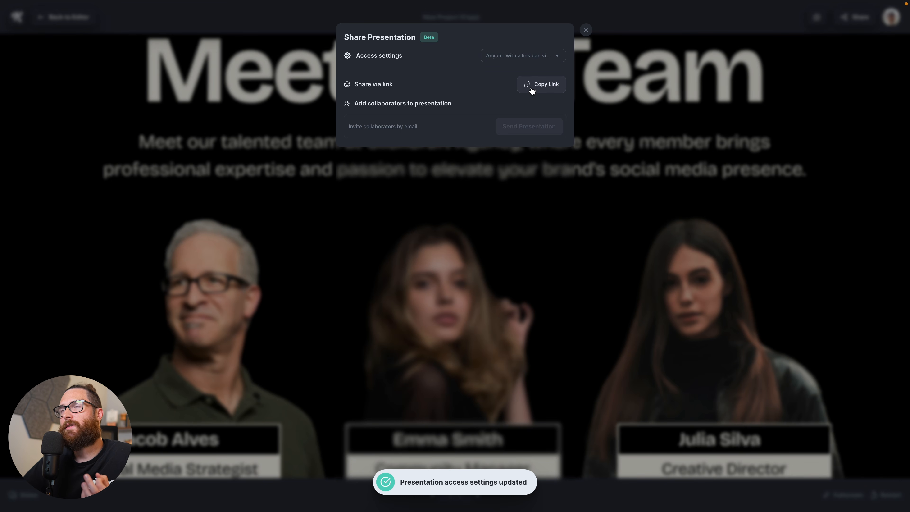
left_click(531, 88)
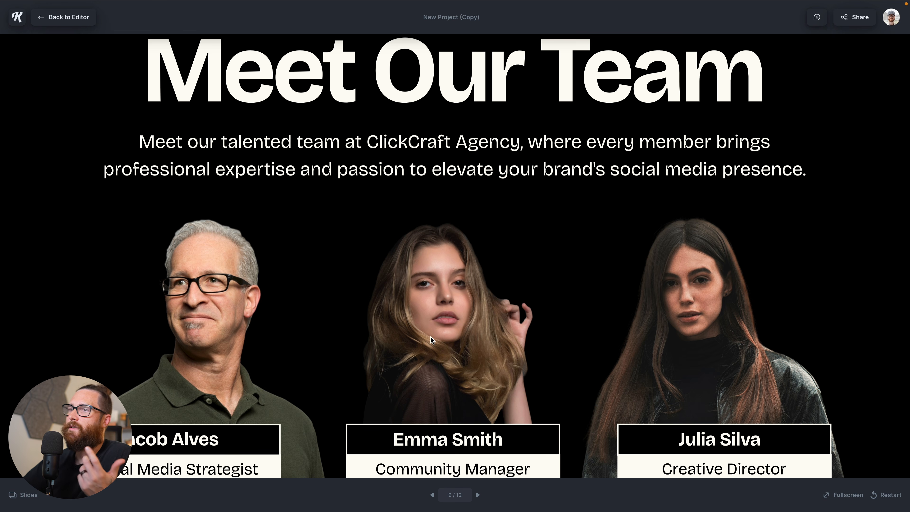
Step: Reorder the presentation slides by moving "Get in Touch" to the end and "Project 1" to the start
left_click(28, 495)
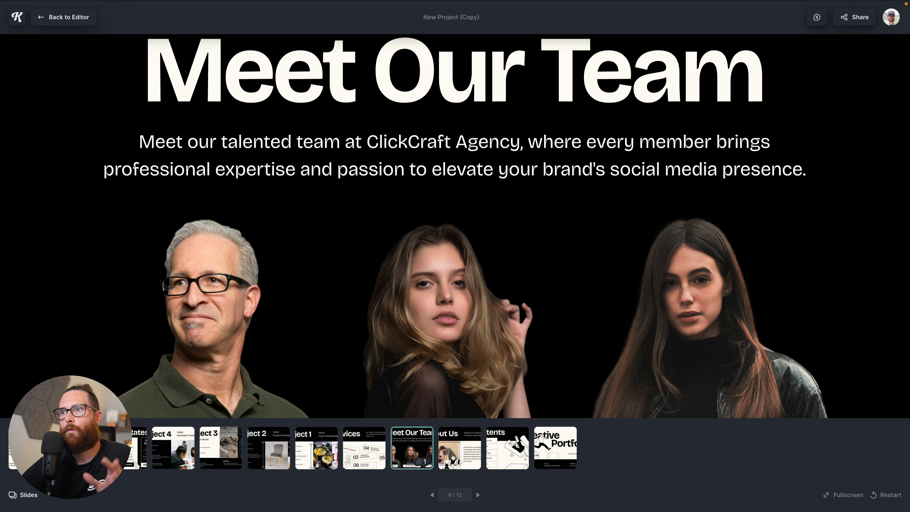
left_click_drag(30, 451, 566, 456)
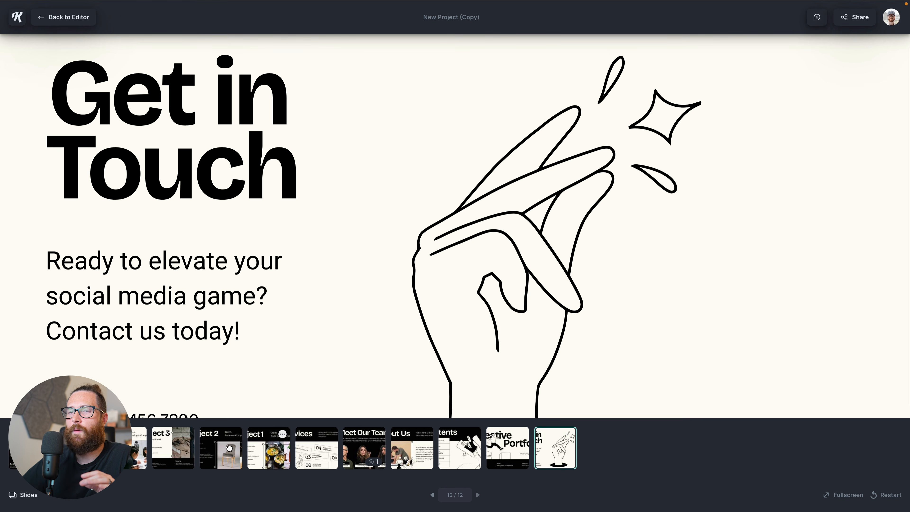
left_click_drag(255, 447, 70, 450)
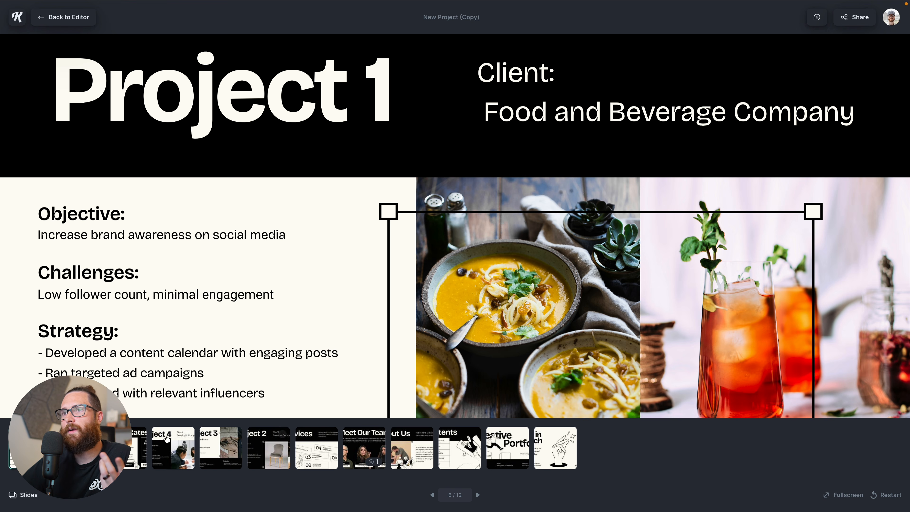
Step: View the Services and About Us slides, check the About Us slide's move and remove options, and hide the slide overview
left_click(377, 434)
left_click(334, 456)
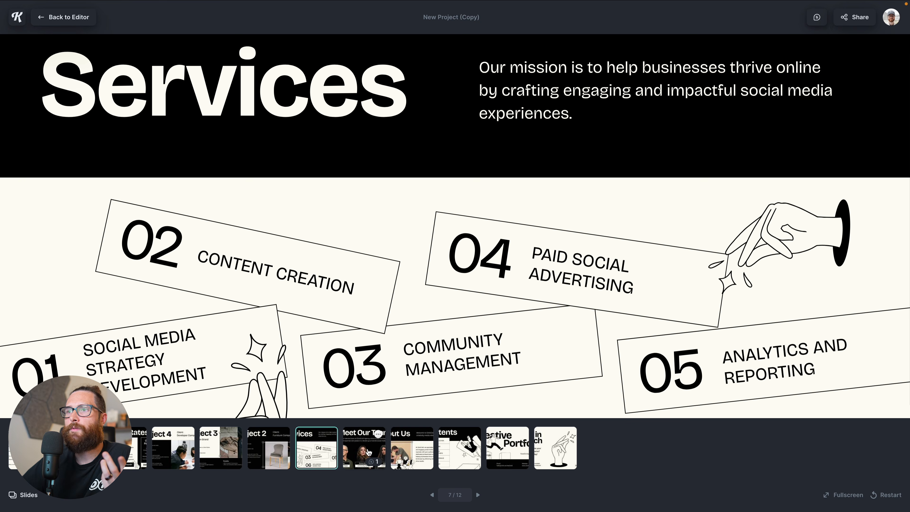
left_click(426, 434)
left_click(425, 434)
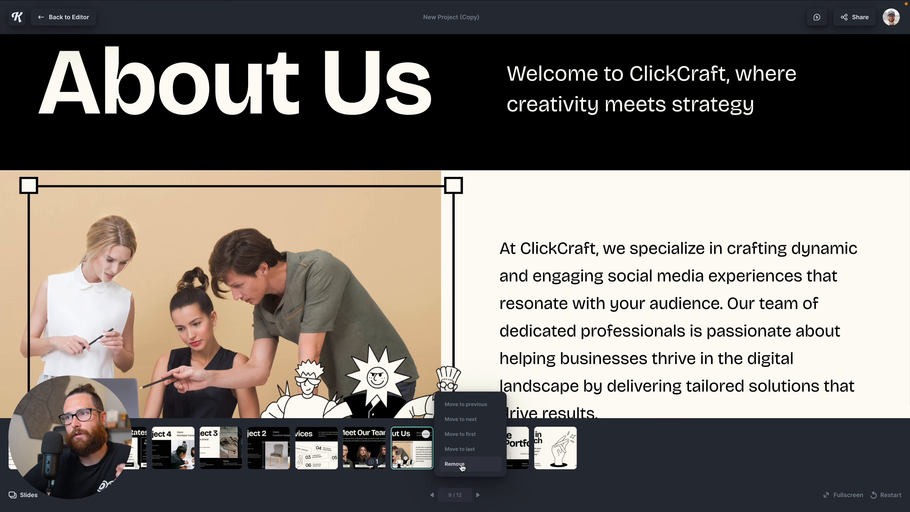
left_click(92, 496)
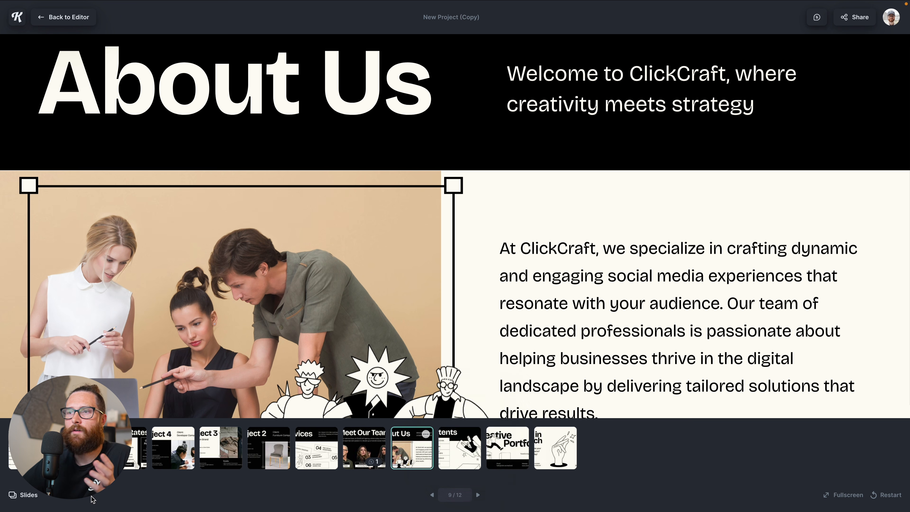
left_click(29, 495)
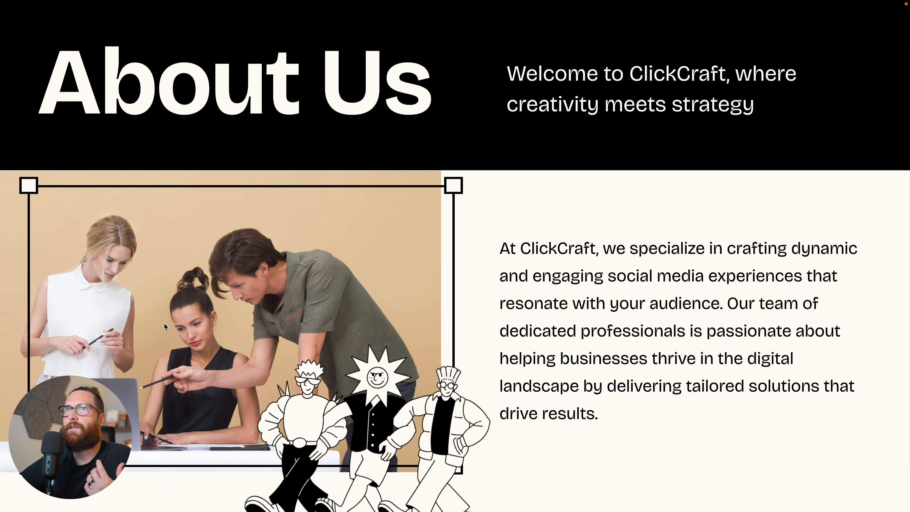
Step: Return to the editor and download all twelve artboards as PDF, combined into one file
left_click(51, 21)
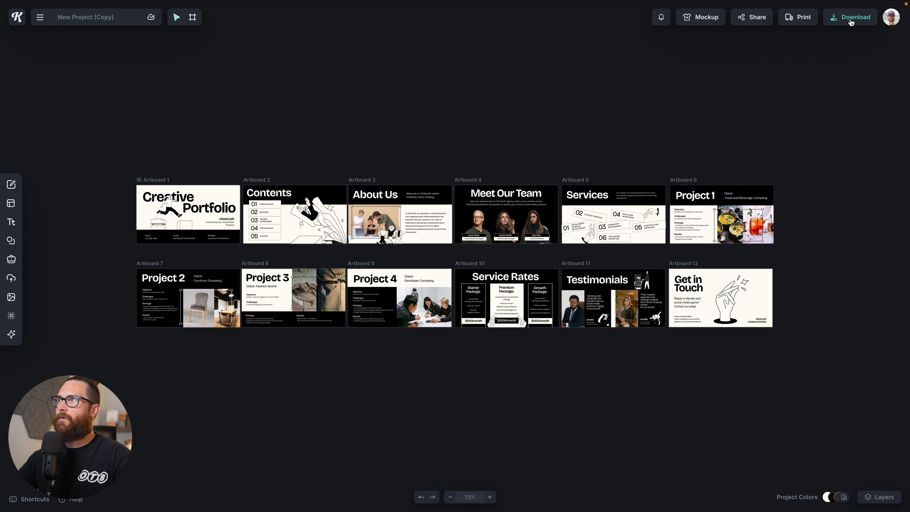
left_click_drag(116, 155, 789, 347)
left_click(716, 386)
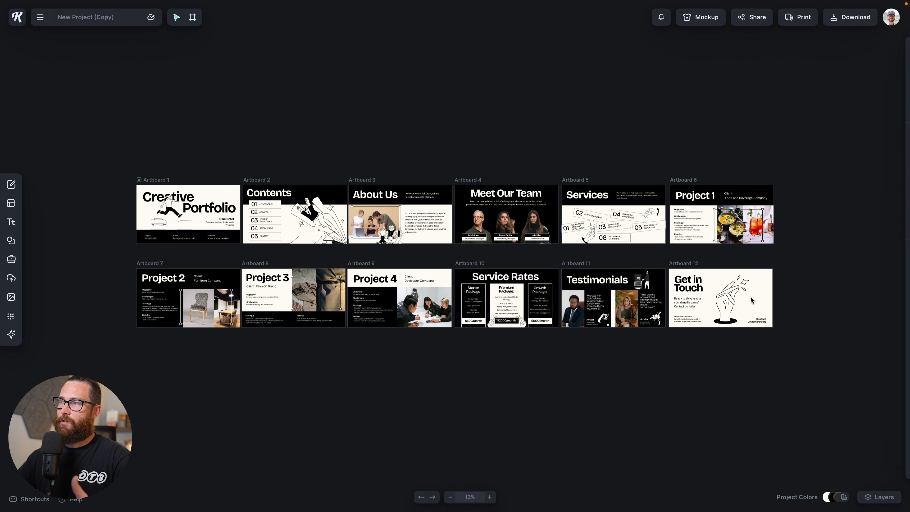
left_click(835, 25)
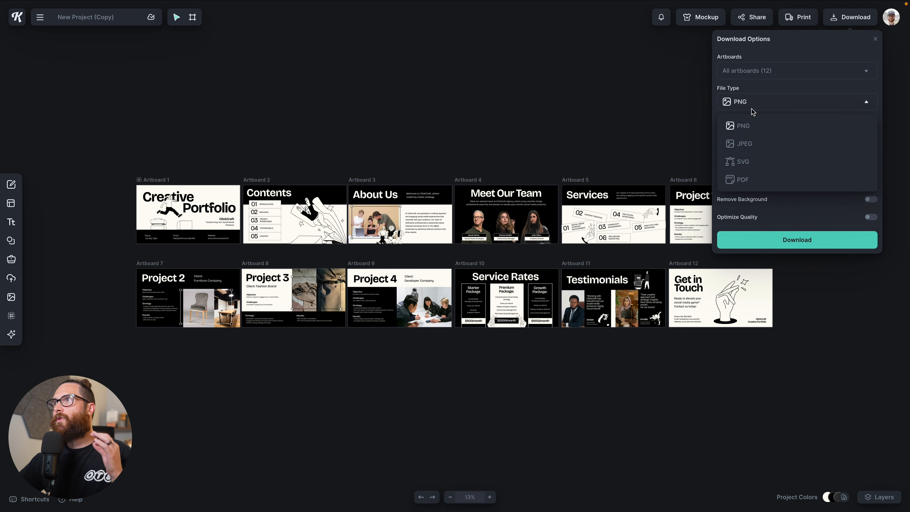
left_click(732, 178)
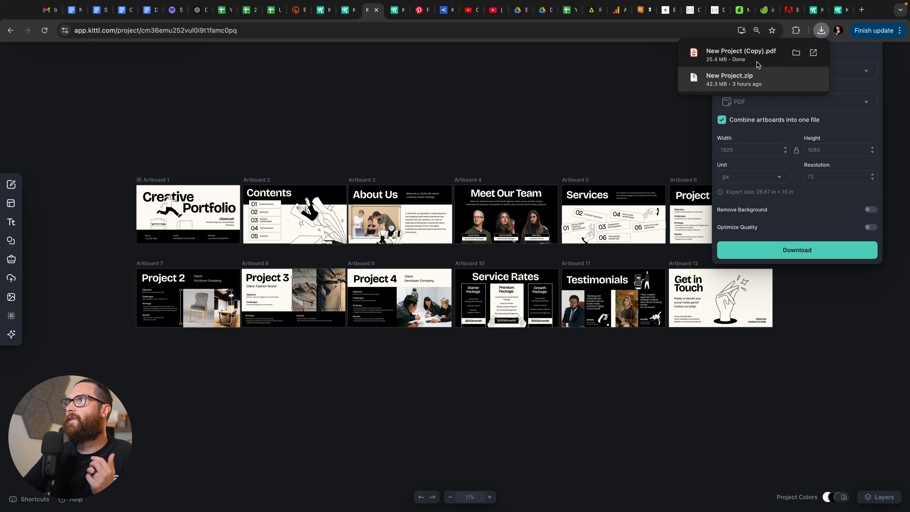
Step: Open the downloaded "New Project (Copy).pdf" and look through its pages as far as "Meet Our Team"
left_click(751, 57)
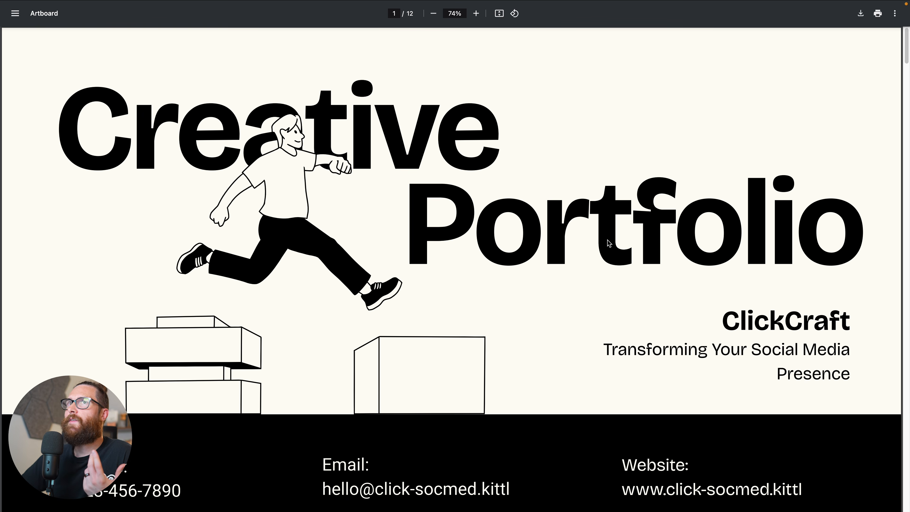
scroll(593, 315, "down", 15)
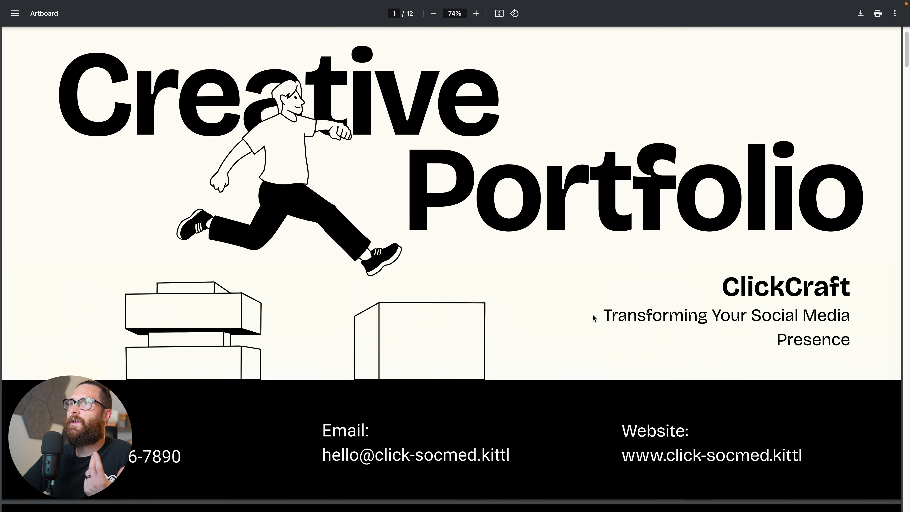
scroll(593, 316, "up", 10)
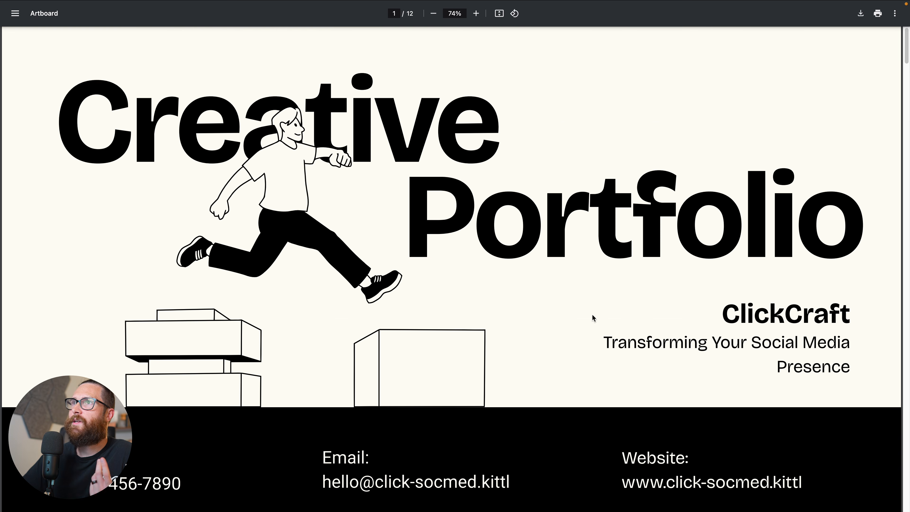
scroll(347, 273, "down", 8)
scroll(347, 274, "down", 10)
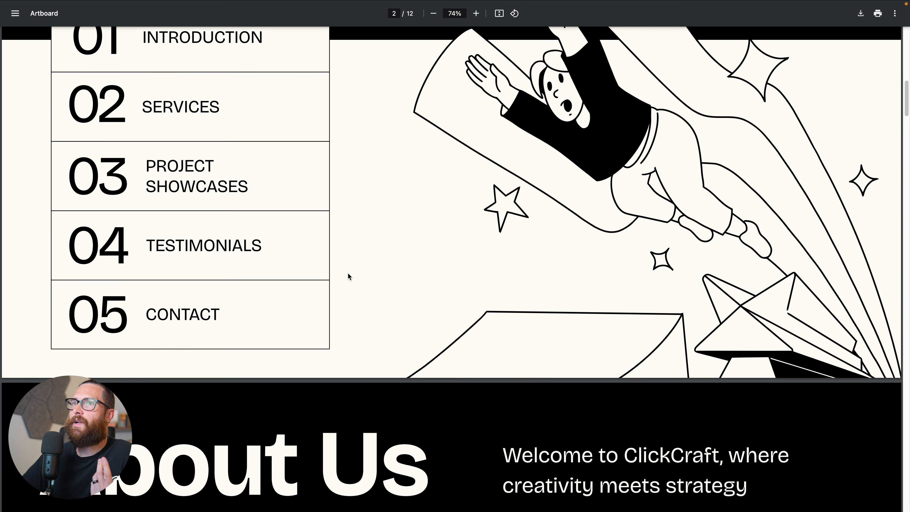
scroll(331, 267, "up", 5)
scroll(304, 236, "down", 5)
scroll(303, 231, "down", 15)
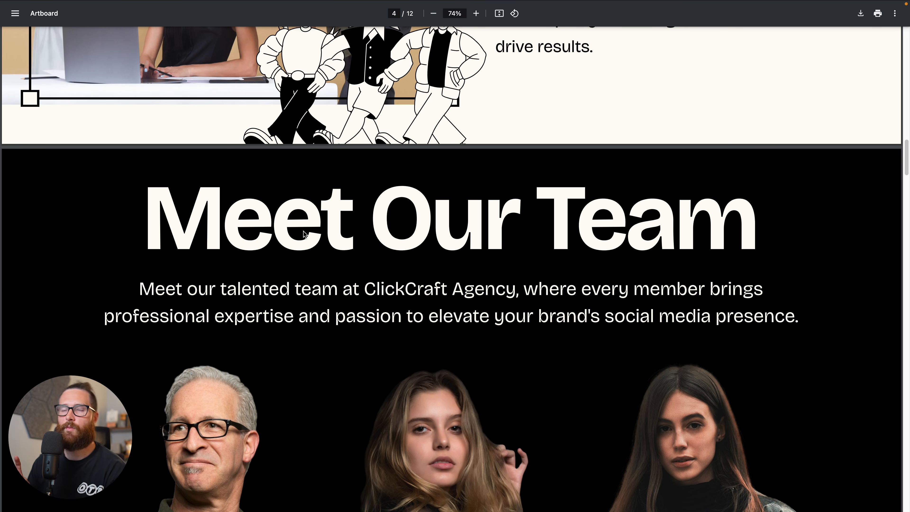
Step: Show the recently downloaded files on the computer to locate "New Project (Copy).pdf"
mouse_move(727, 496)
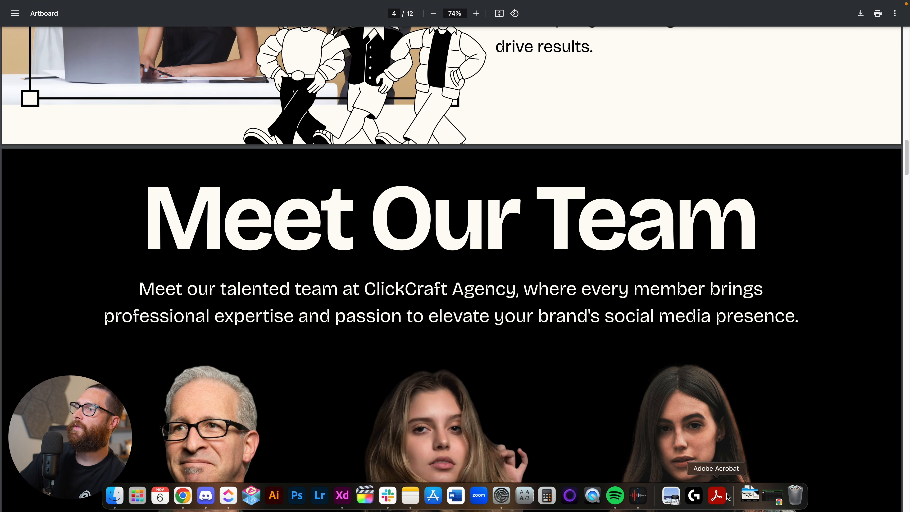
left_click(750, 496)
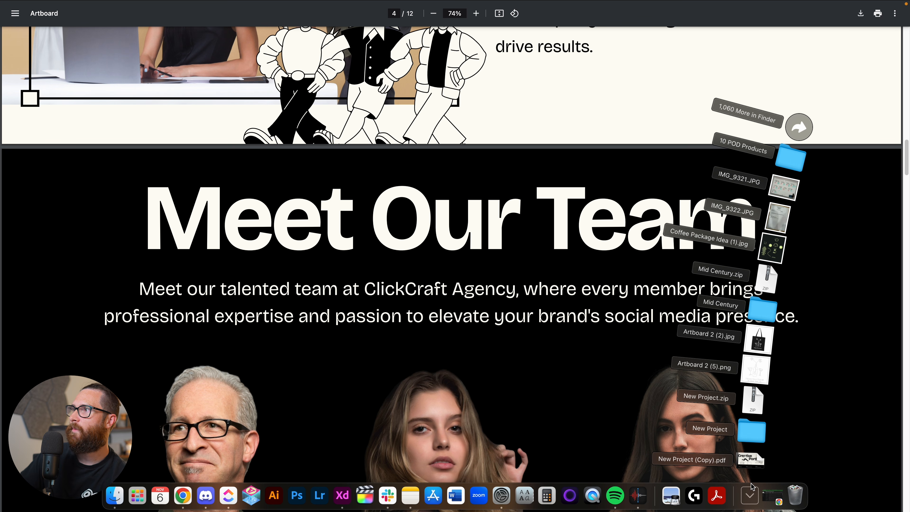